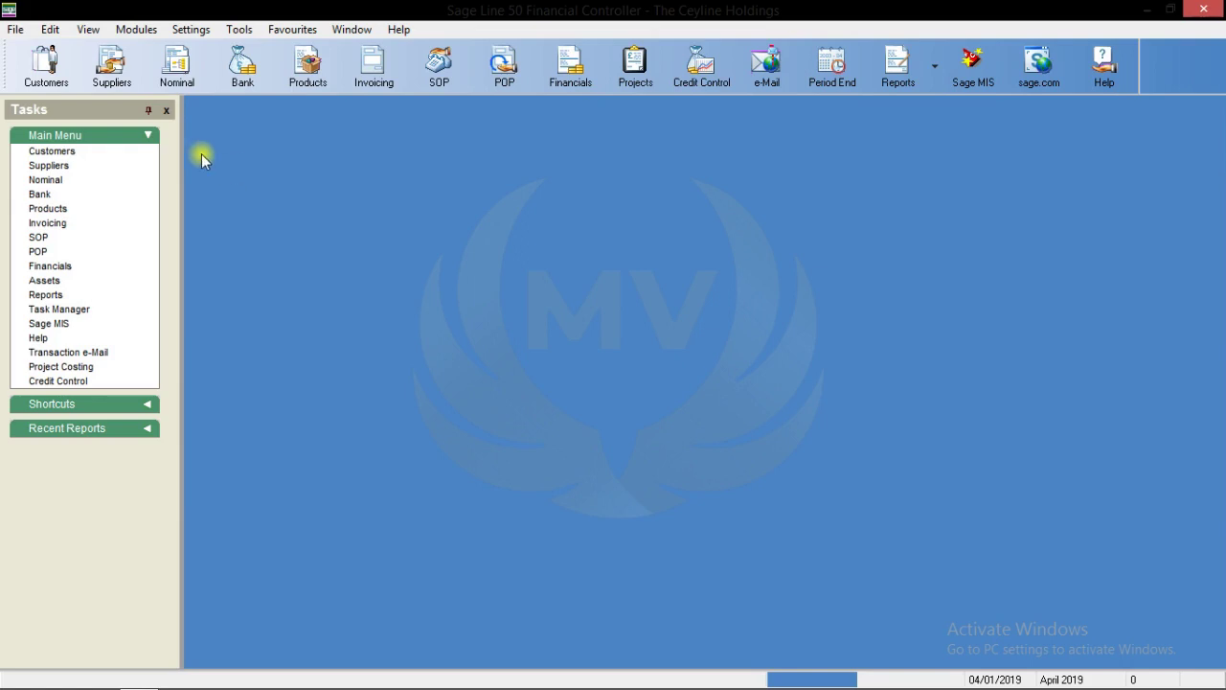
Step: Open the nominal ledger, look through the account list and open the Land Account record
click(167, 65)
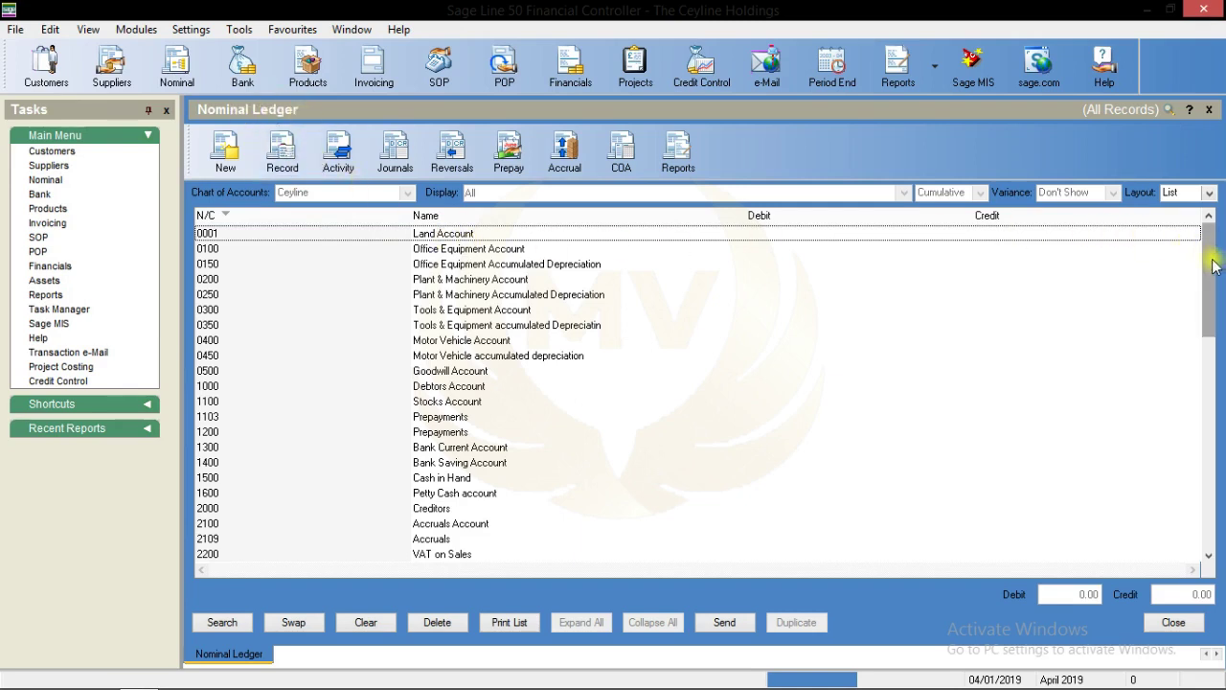
scroll(1209, 311, down, 3)
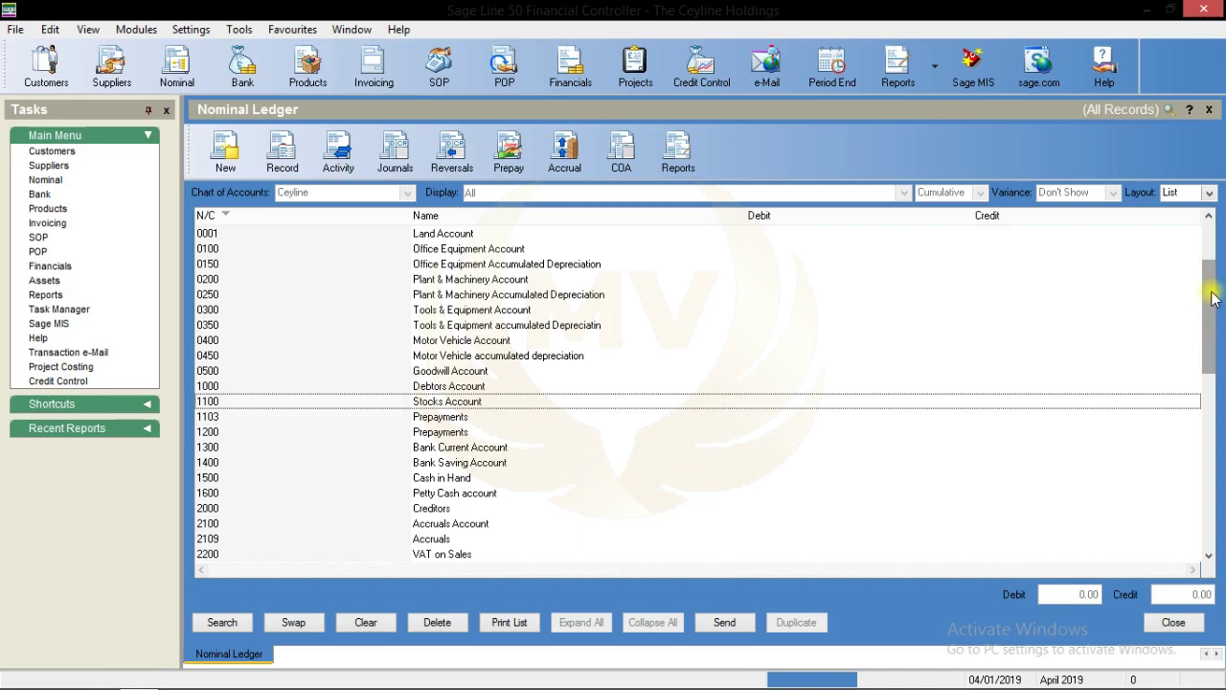
scroll(1209, 371, down, 5)
drag(1209, 369, 1196, 219)
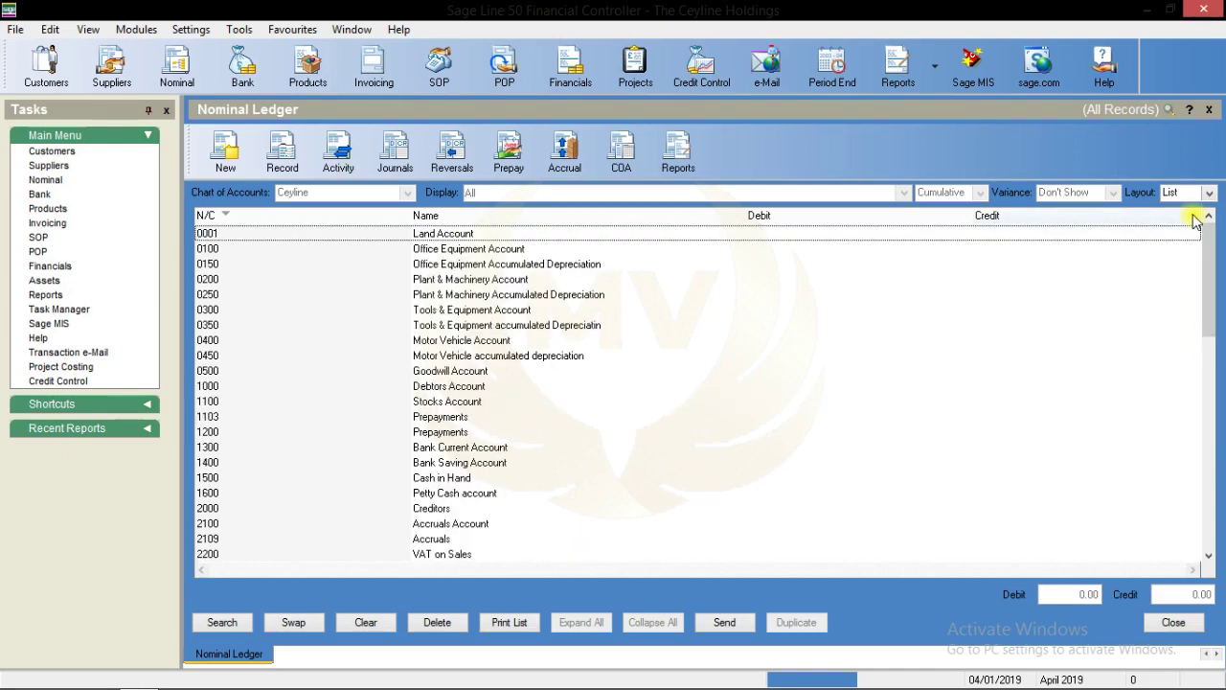
click(433, 235)
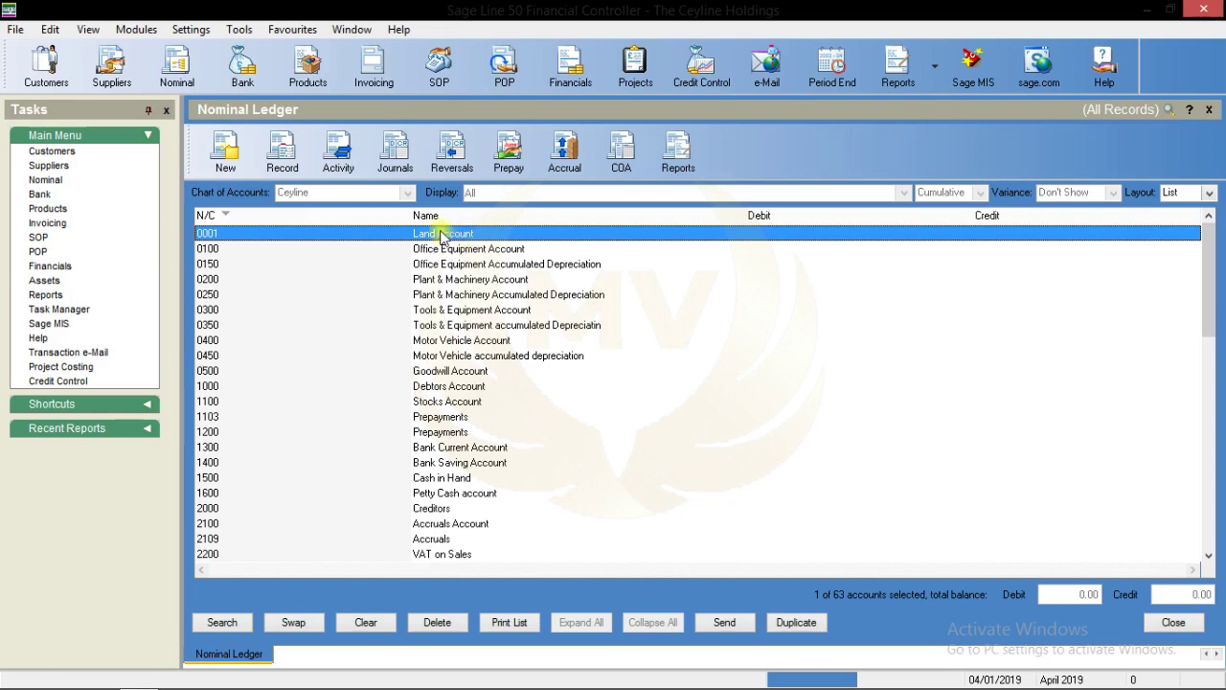
double_click(436, 234)
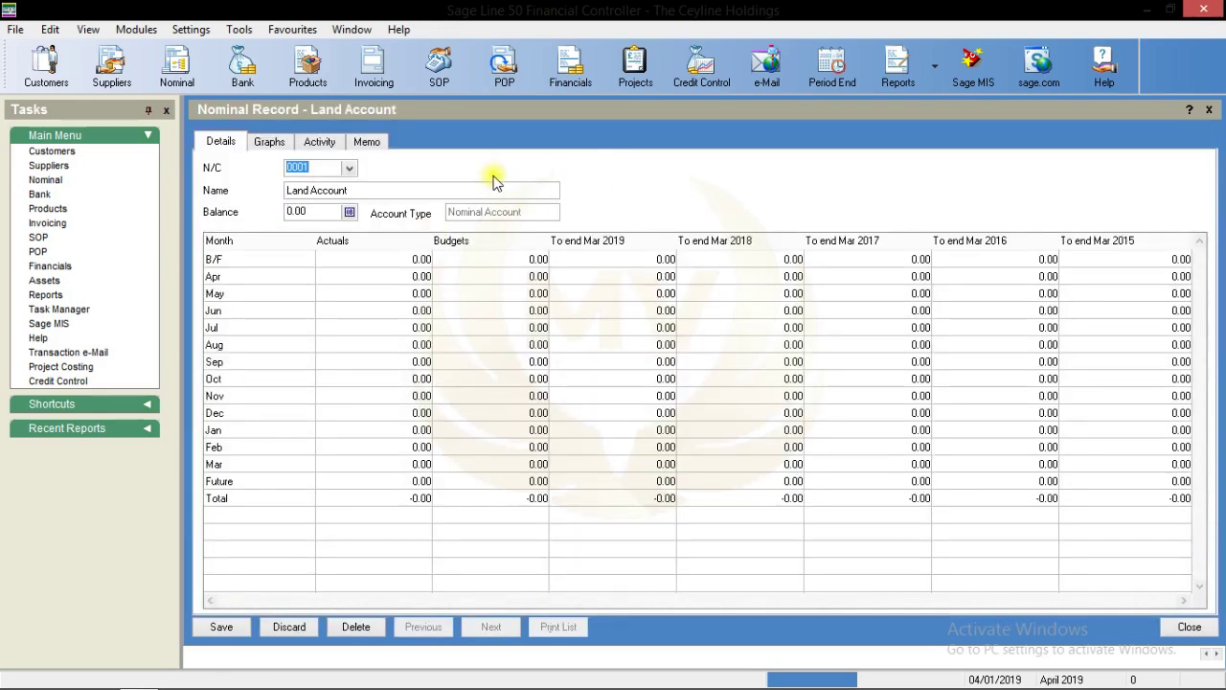
Step: Enter a debit opening balance of 10000000 for the Land Account, save the record and return to the ledger
click(348, 212)
drag(568, 295, 419, 272)
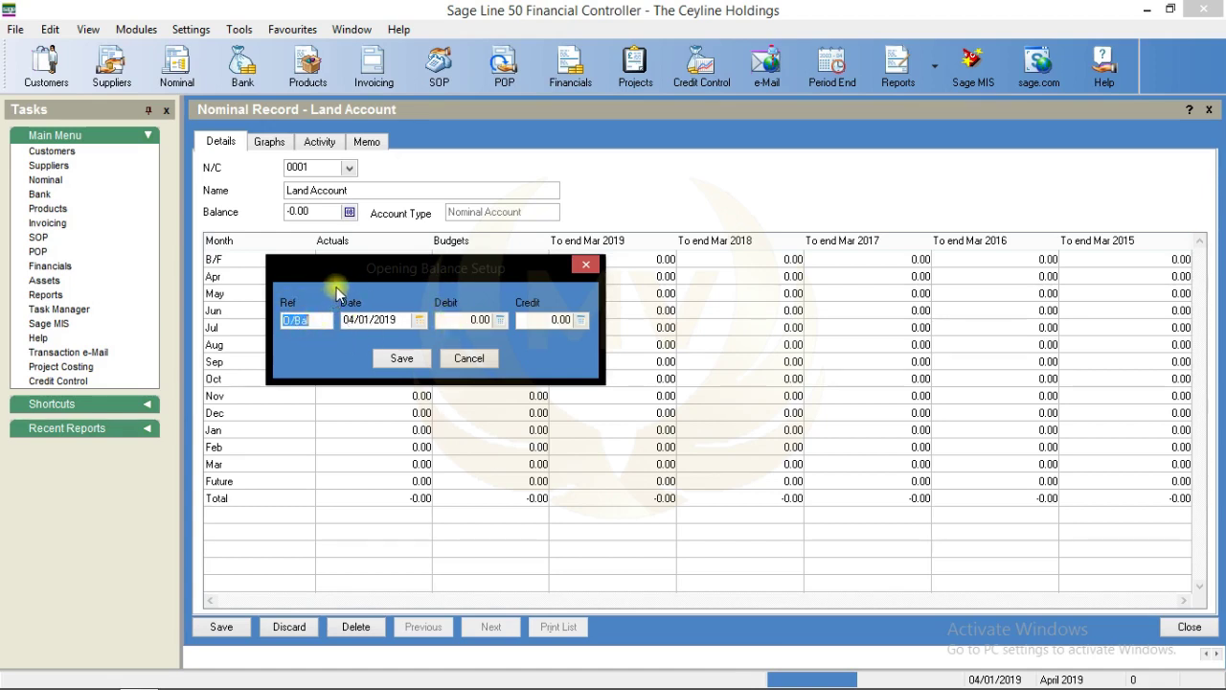
click(444, 319)
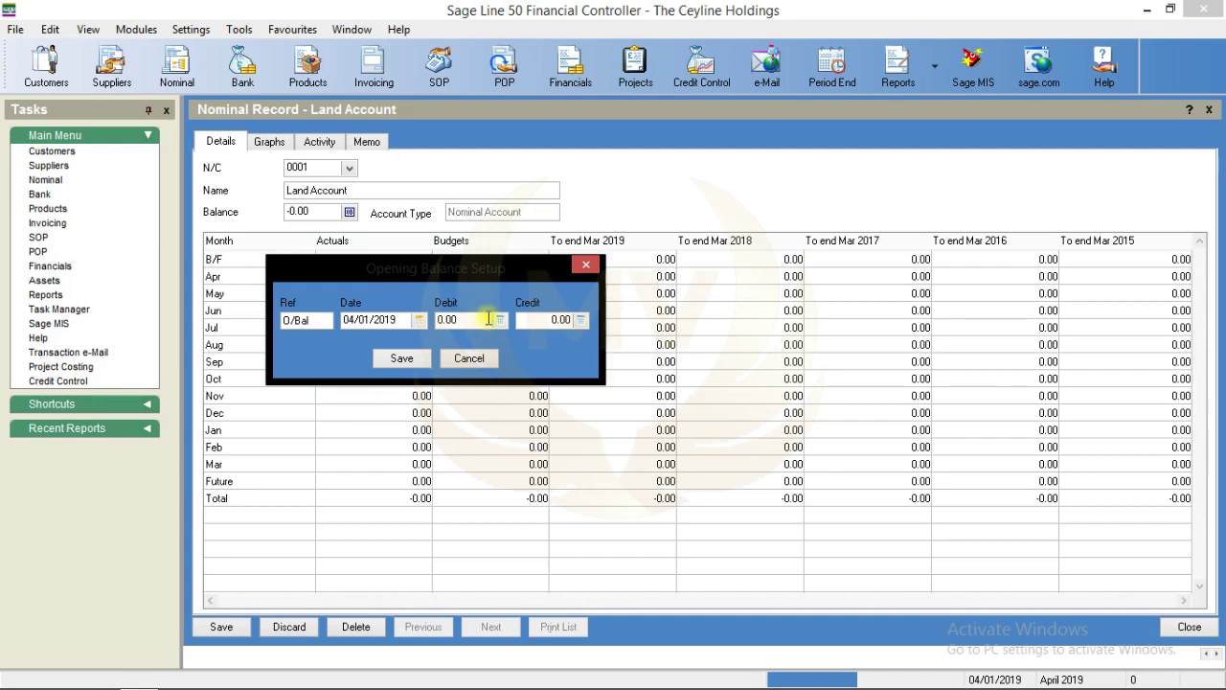
double_click(482, 319)
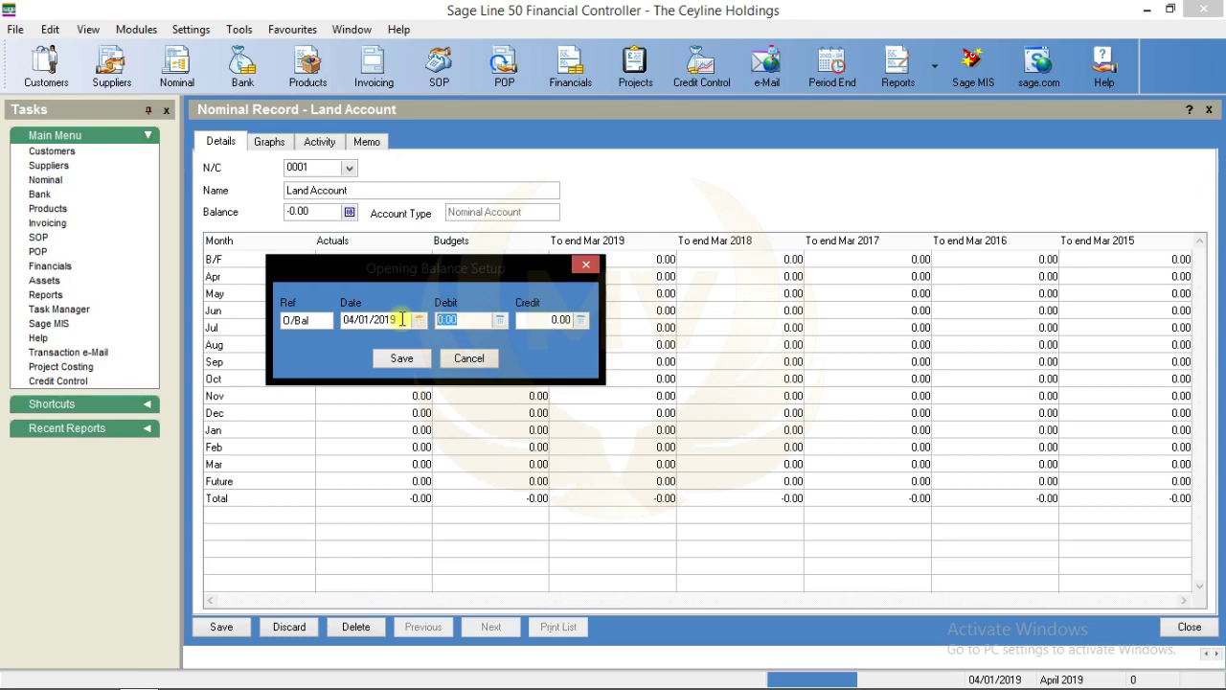
text(10)
text(000000)
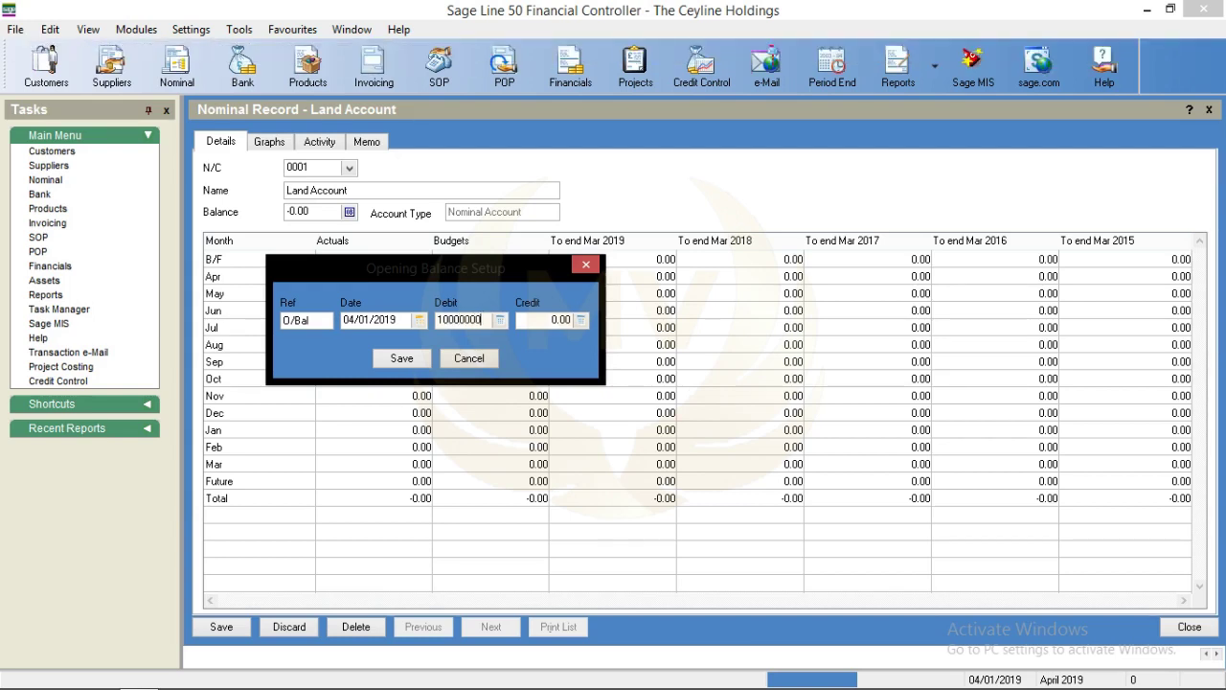
drag(347, 269, 447, 284)
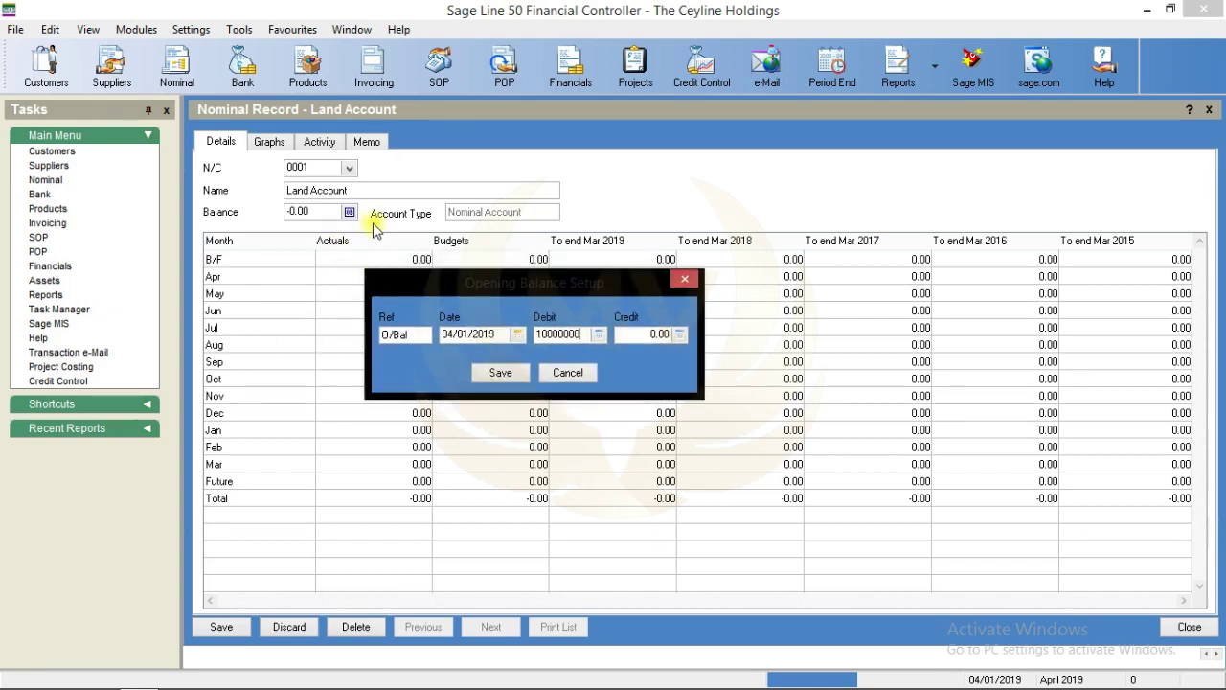
drag(408, 279, 435, 265)
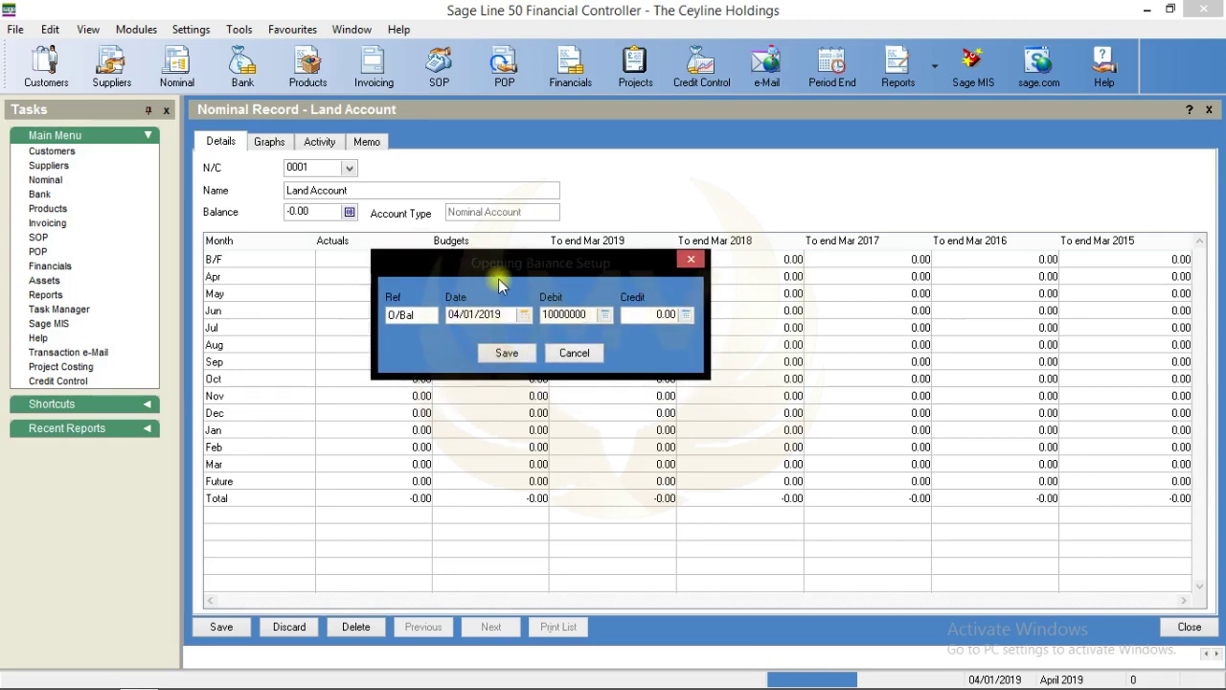
click(500, 352)
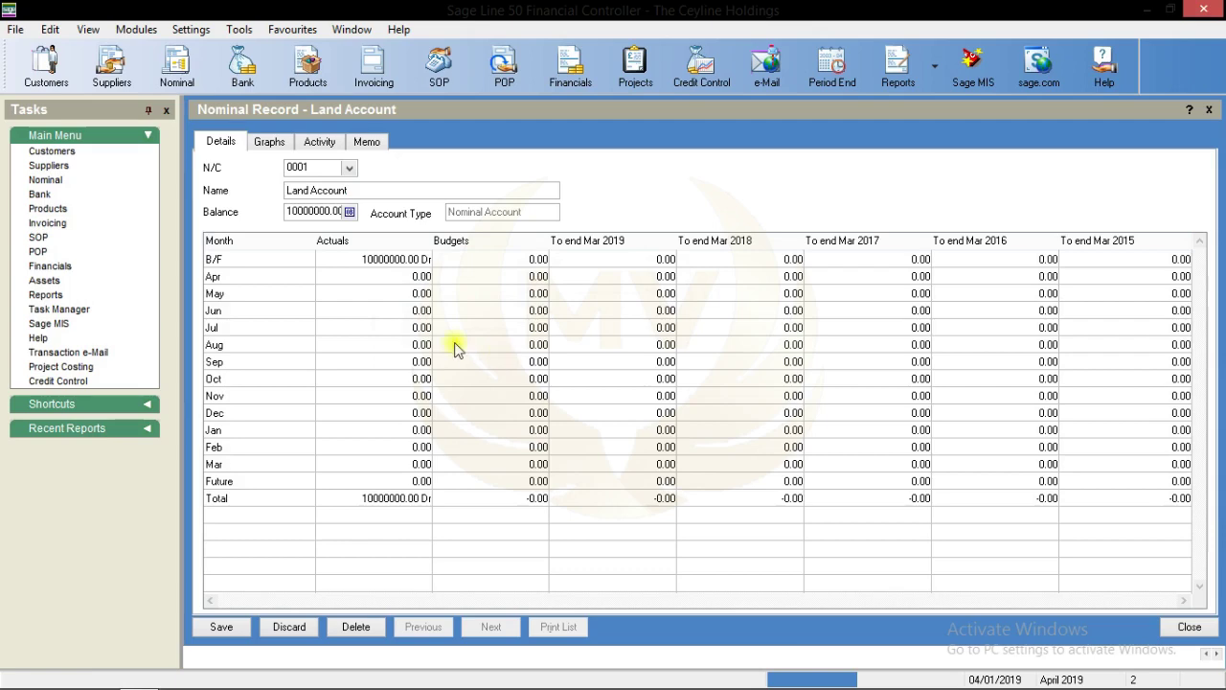
click(220, 627)
click(1179, 626)
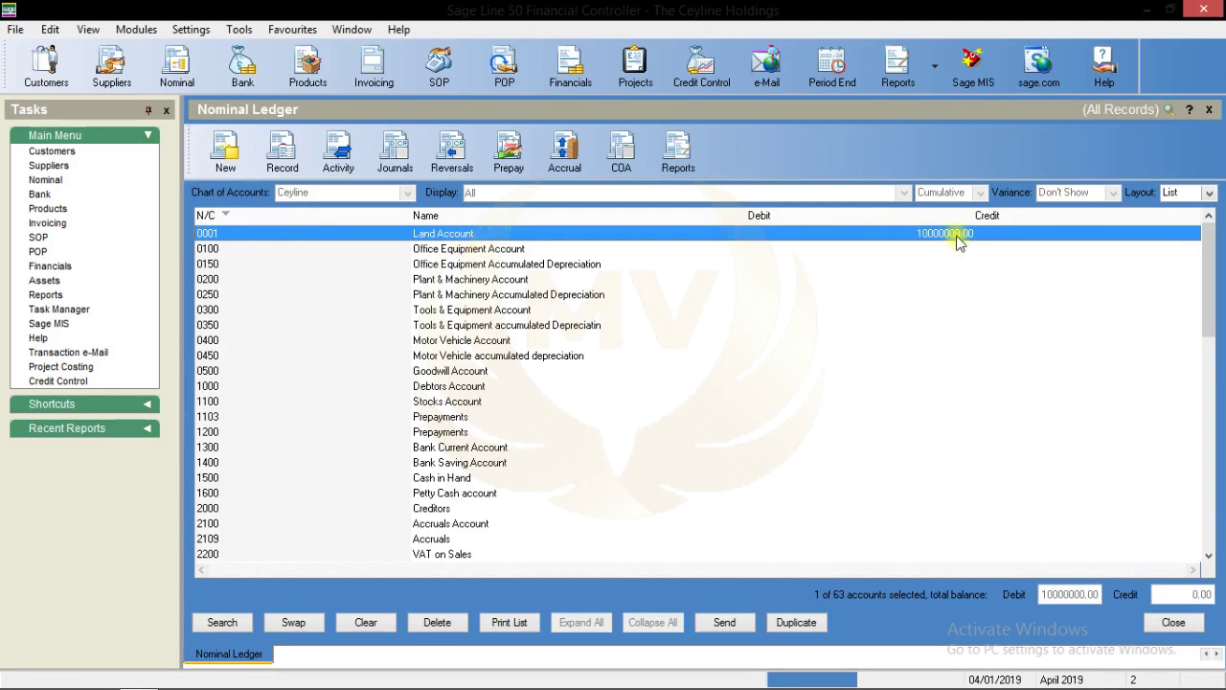
Step: Record a debit opening balance of 600000 for the Office Equipment Account and close its record
double_click(431, 249)
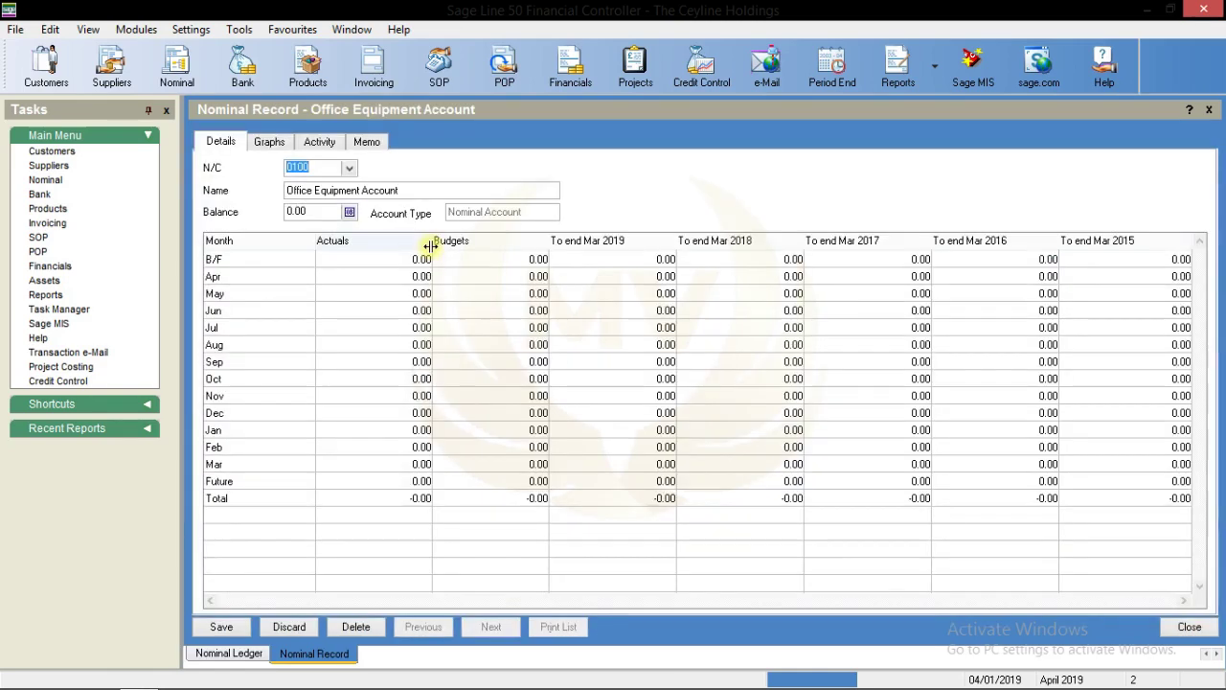
click(350, 212)
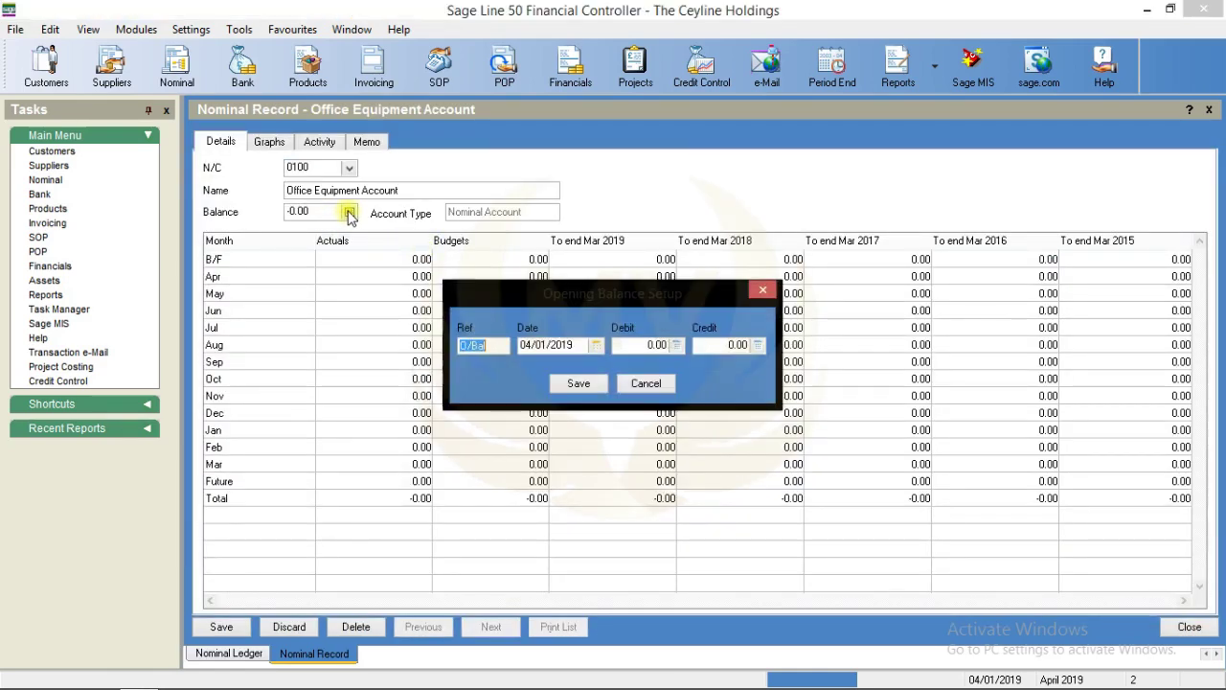
click(647, 345)
drag(651, 344, 588, 351)
text(600000)
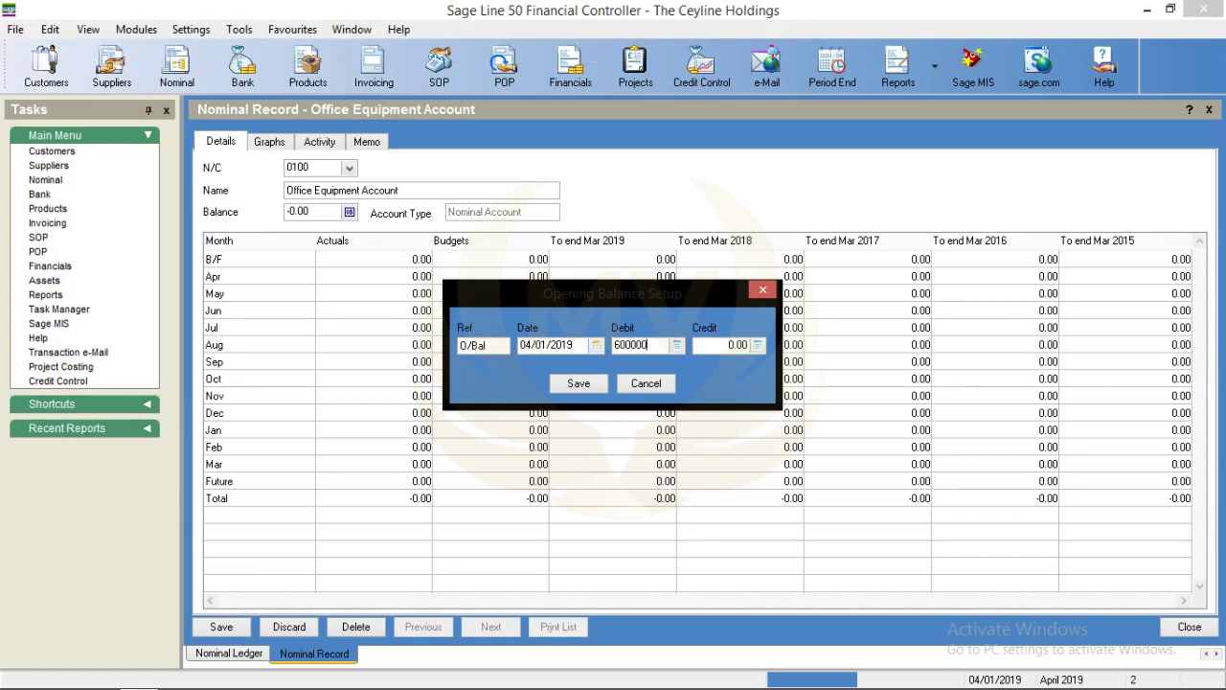
click(565, 383)
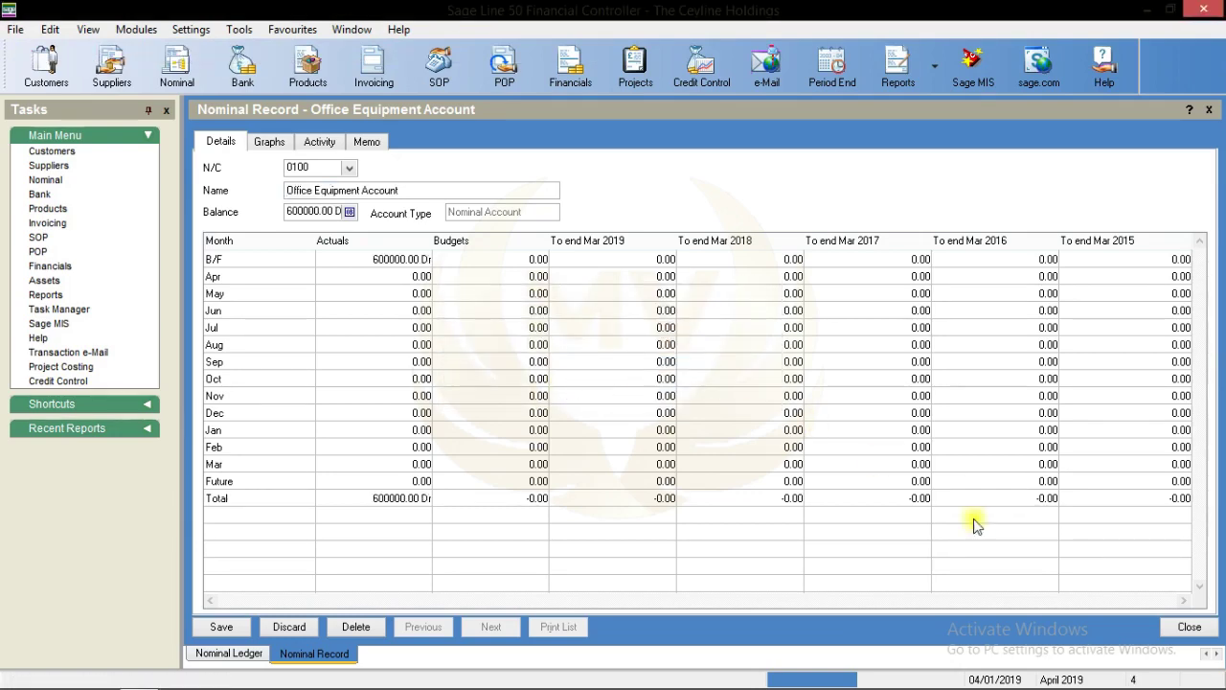
click(1188, 627)
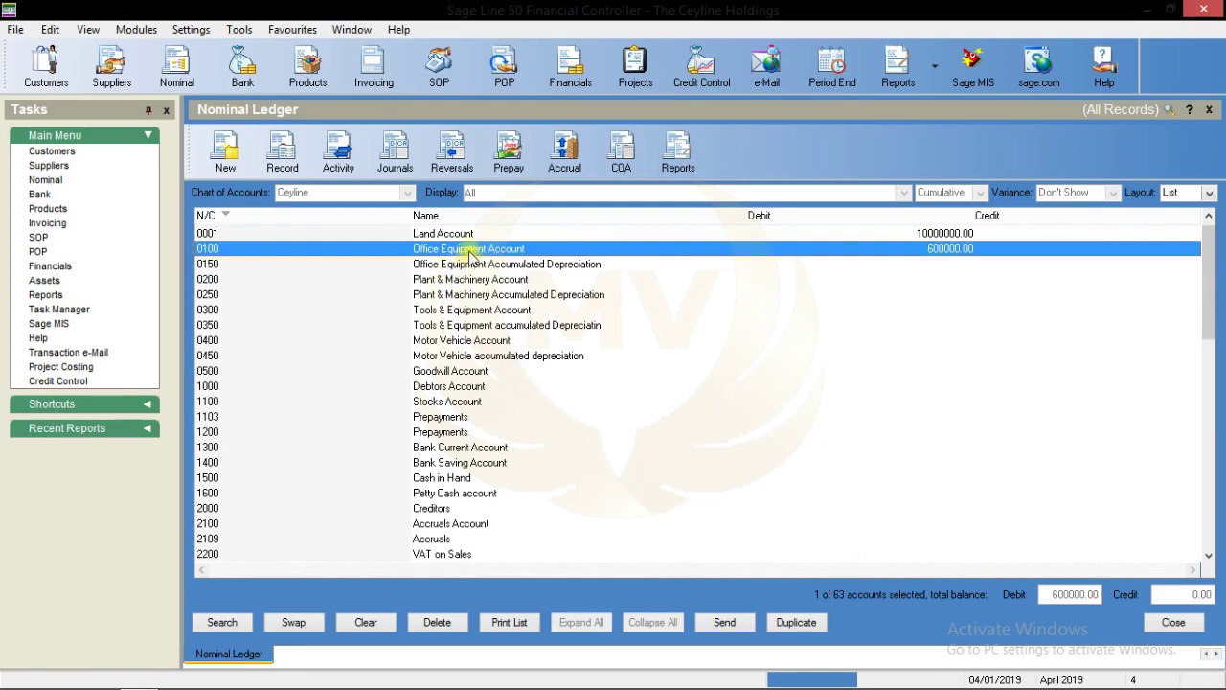
Step: Record a credit opening balance of 60000 for Office Equipment Accumulated Depreciation and close its record
click(466, 252)
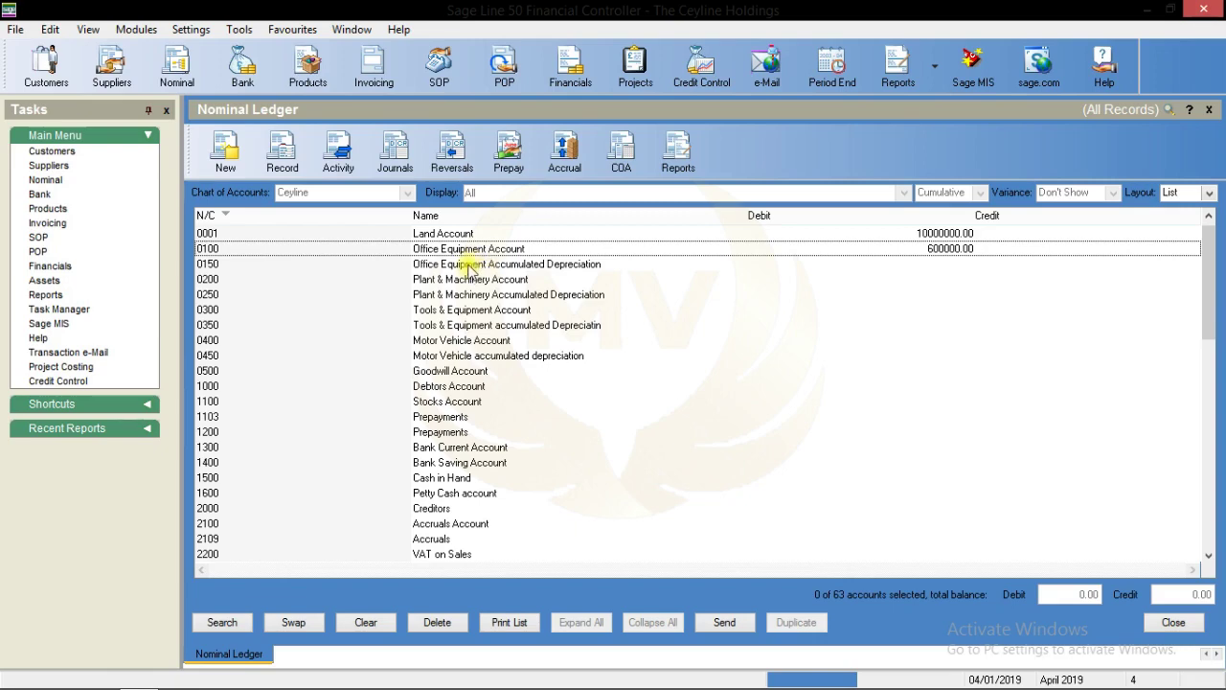
double_click(471, 267)
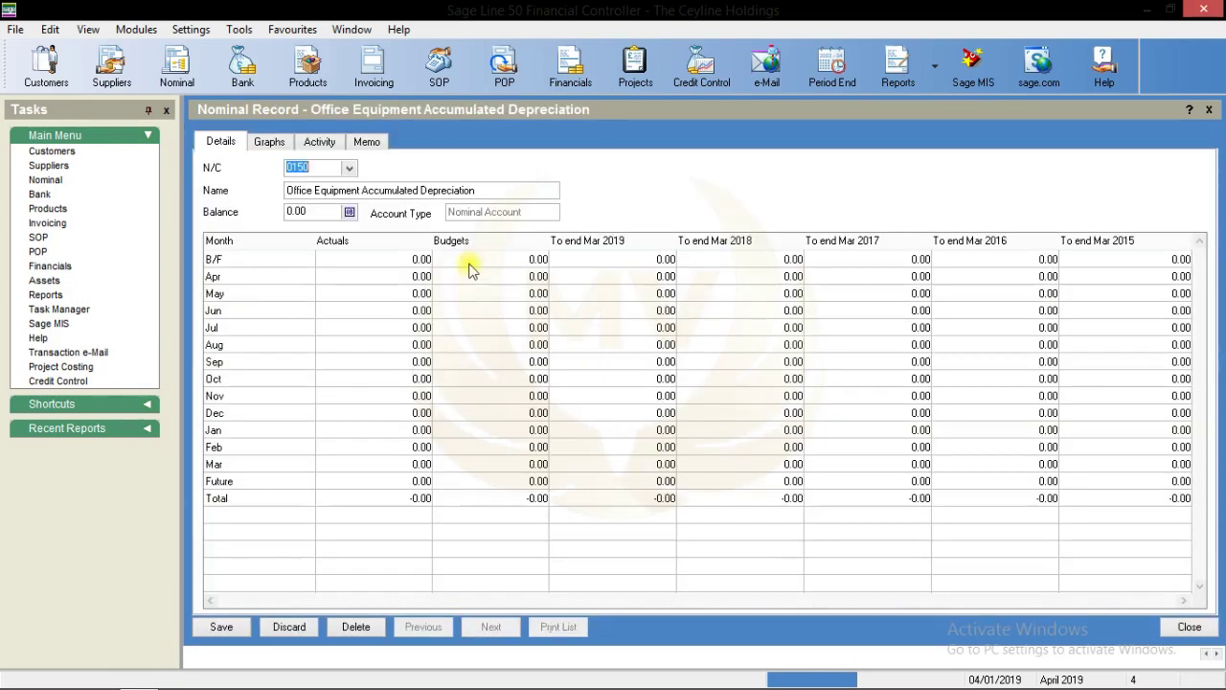
click(348, 212)
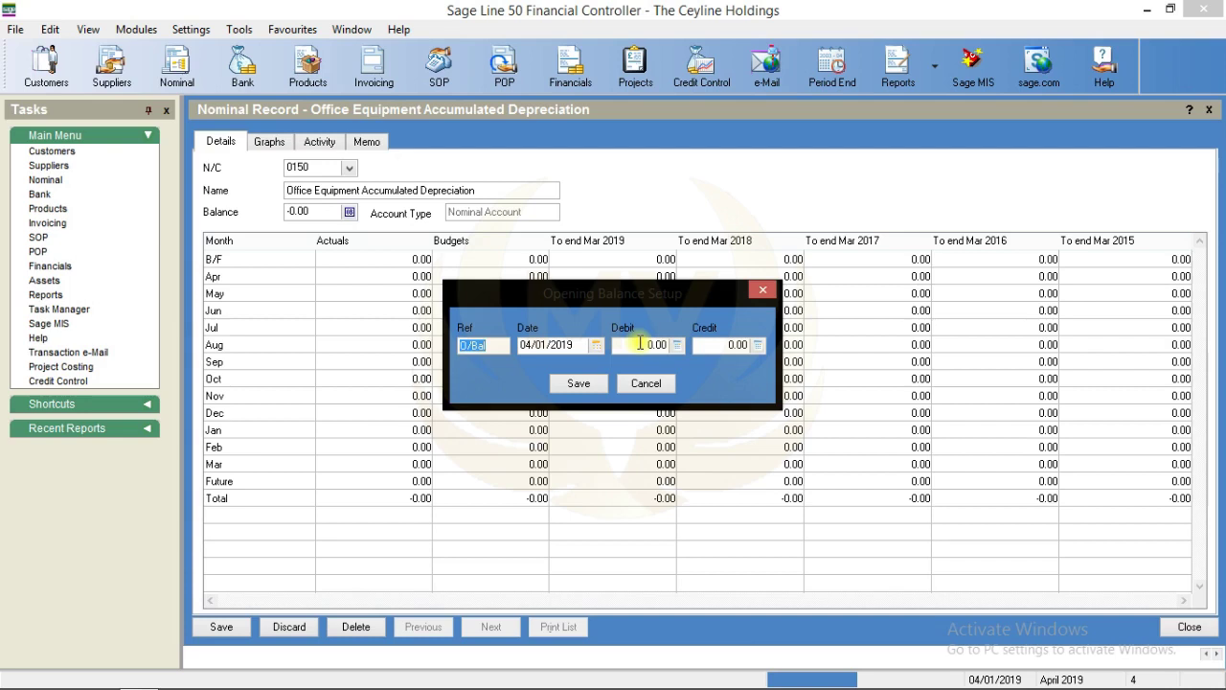
click(705, 347)
click(705, 347)
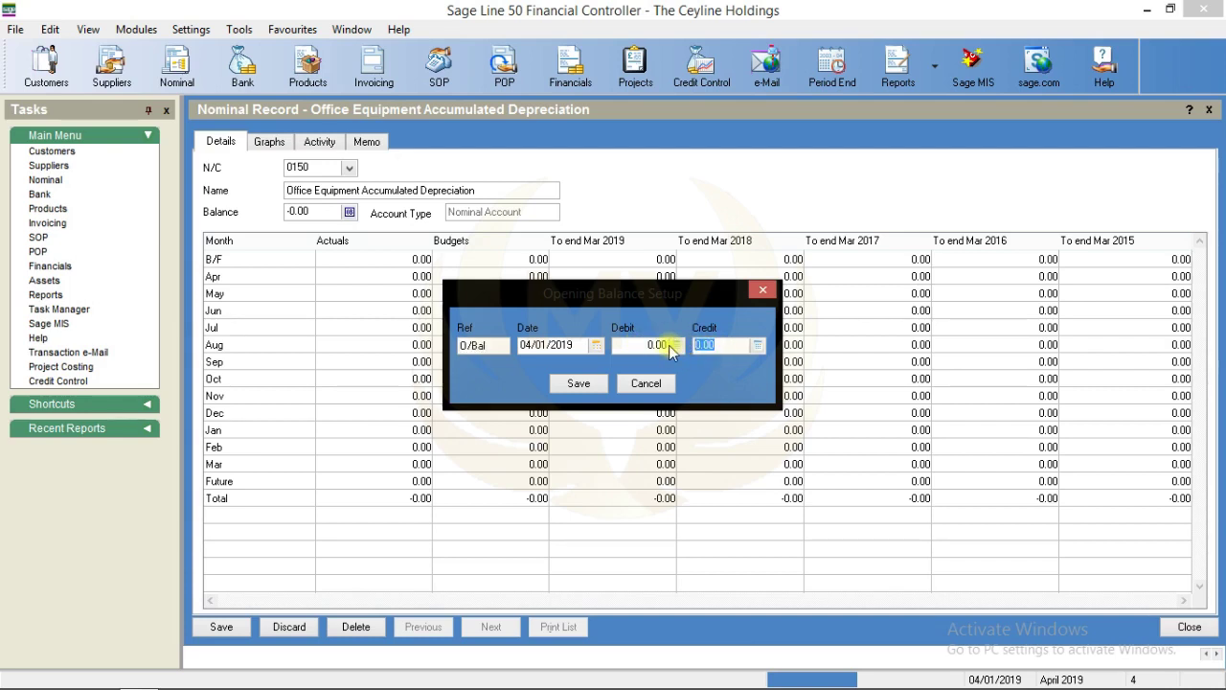
text(60000)
click(567, 384)
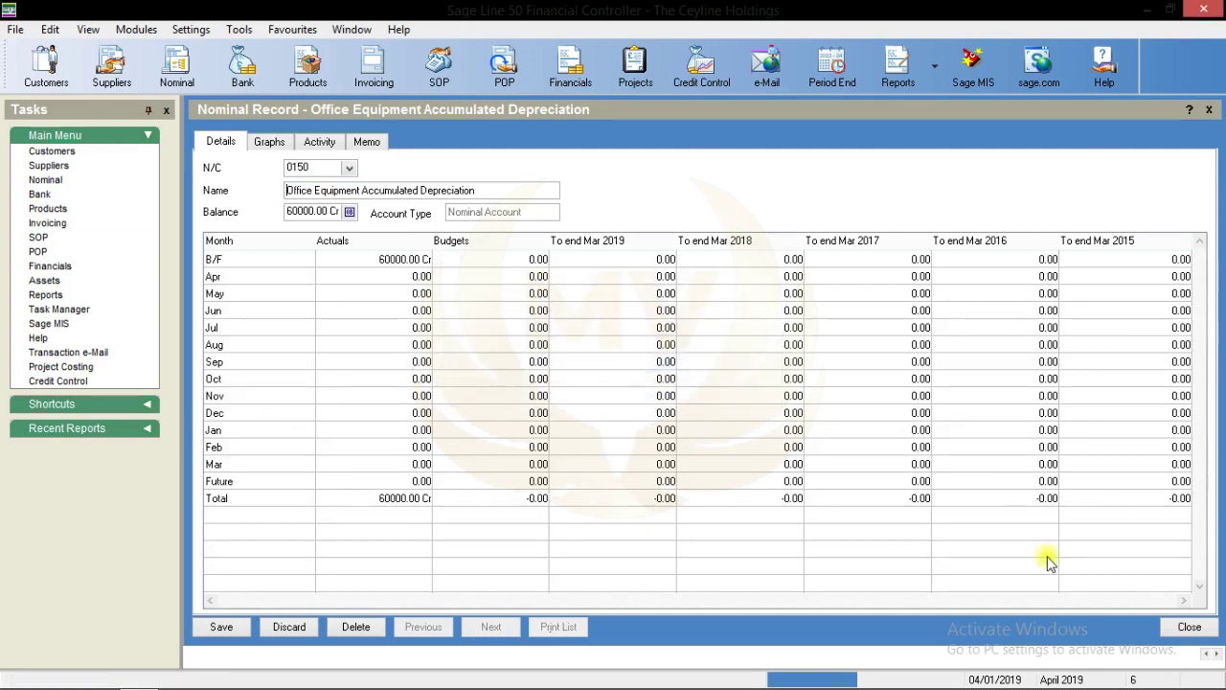
click(1186, 626)
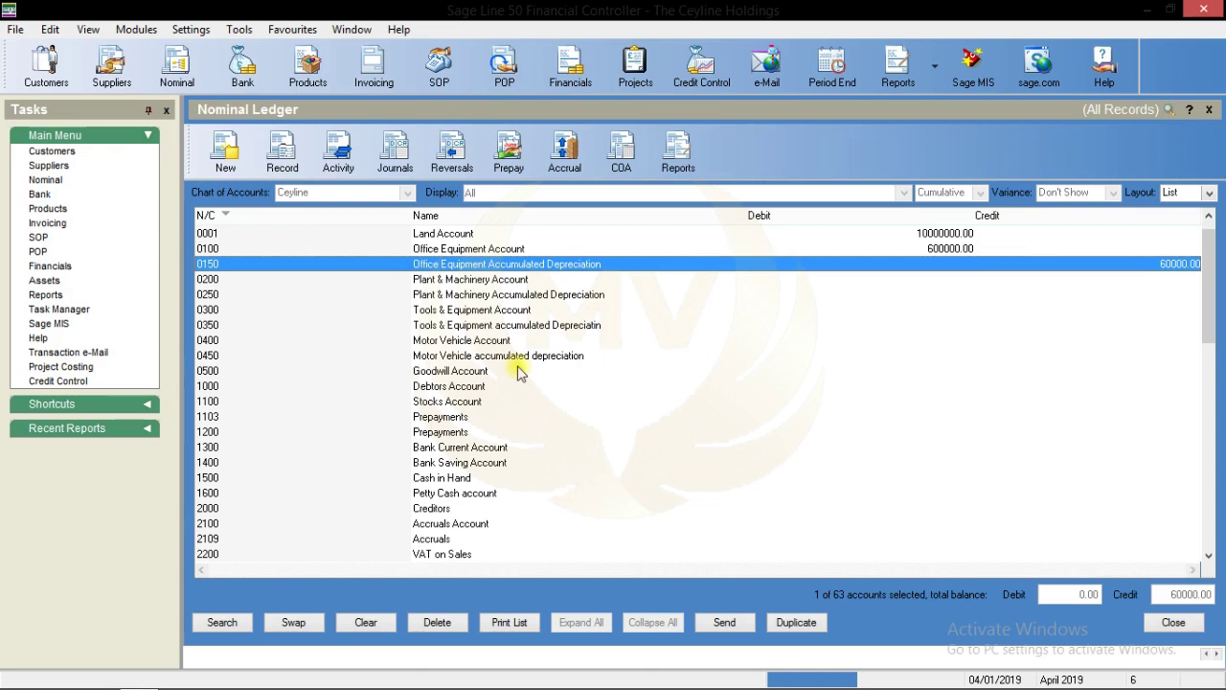
Step: Record a debit opening balance of 750000 for the Plant & Machinery Account and close its record
double_click(460, 277)
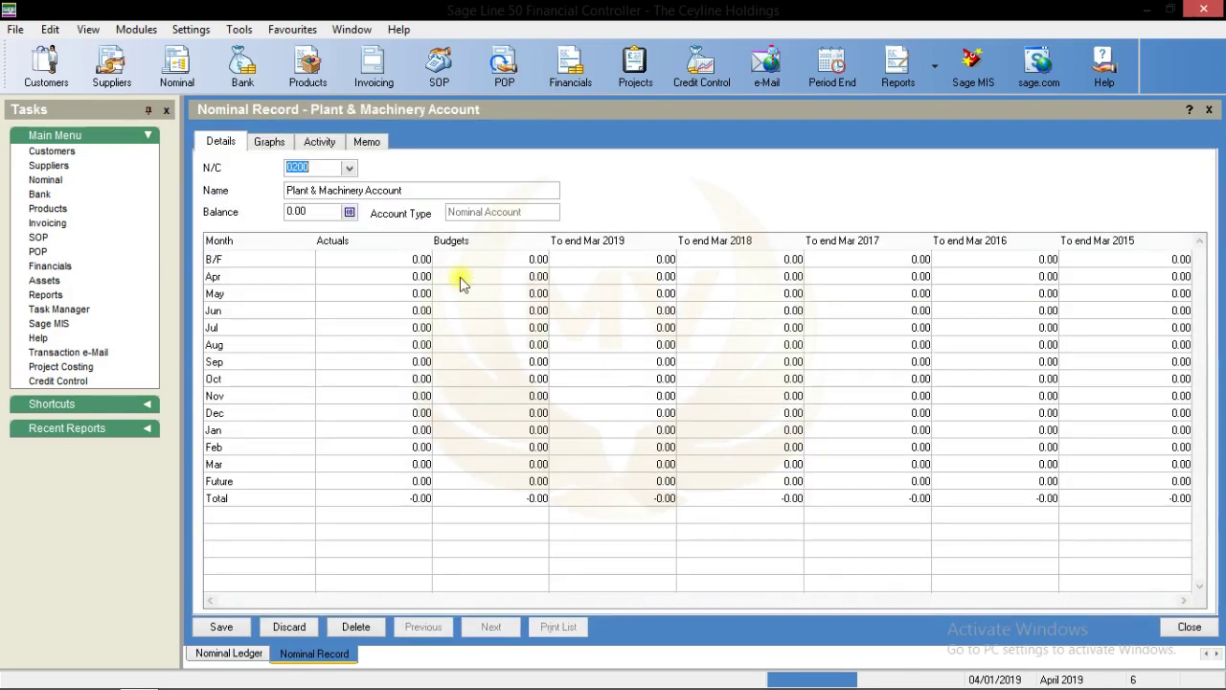
click(350, 212)
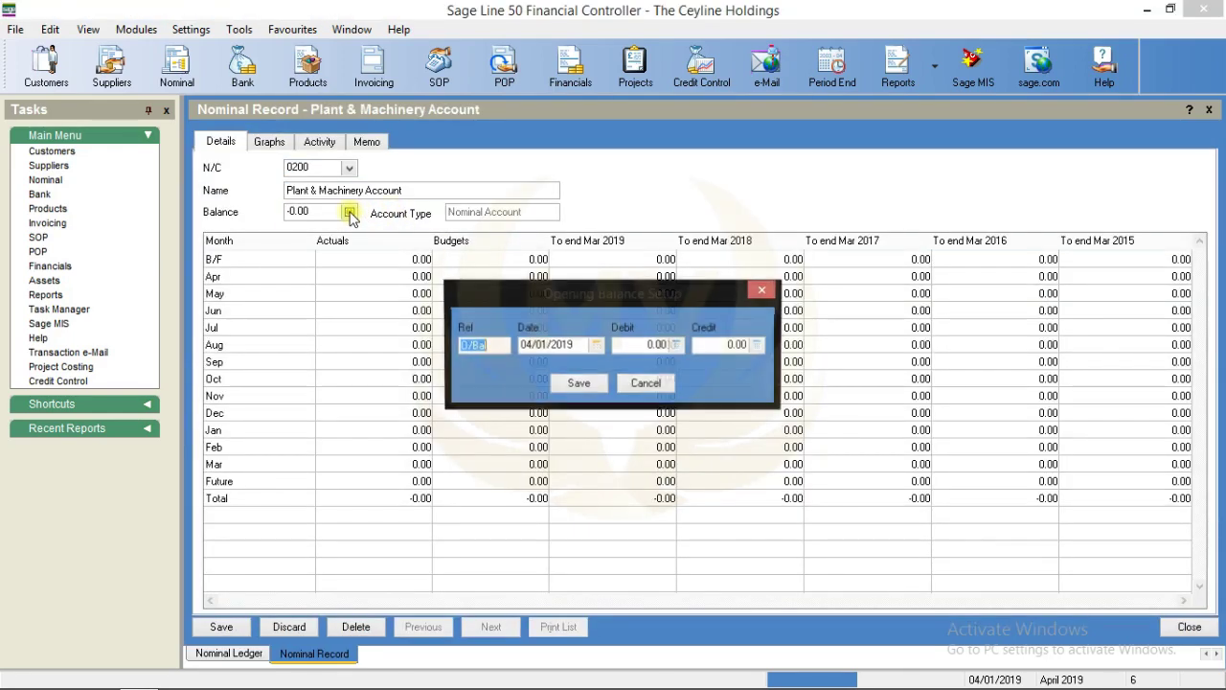
drag(537, 297, 488, 282)
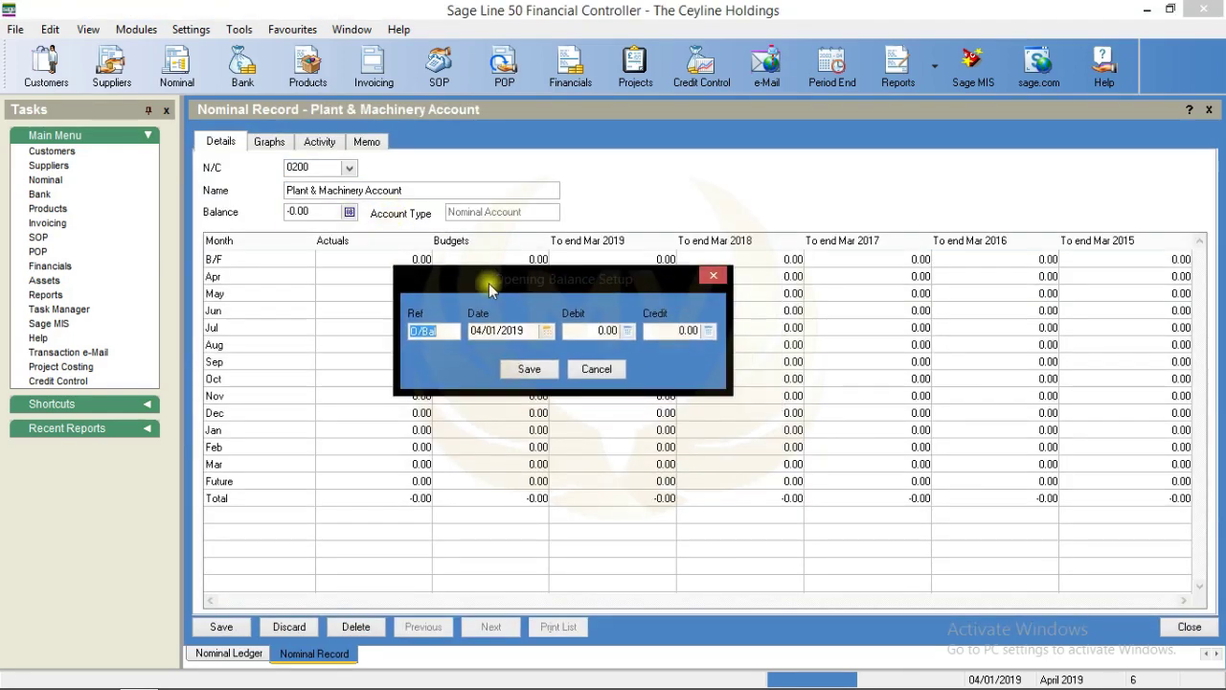
click(606, 330)
text(750000)
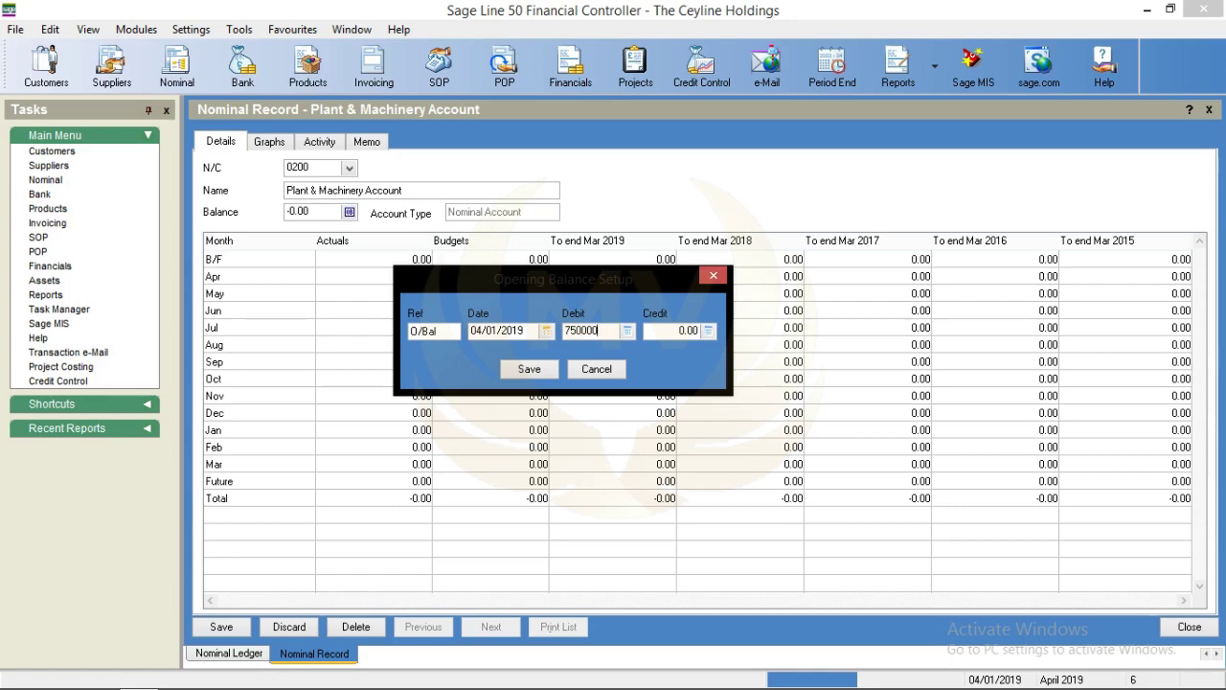
click(522, 370)
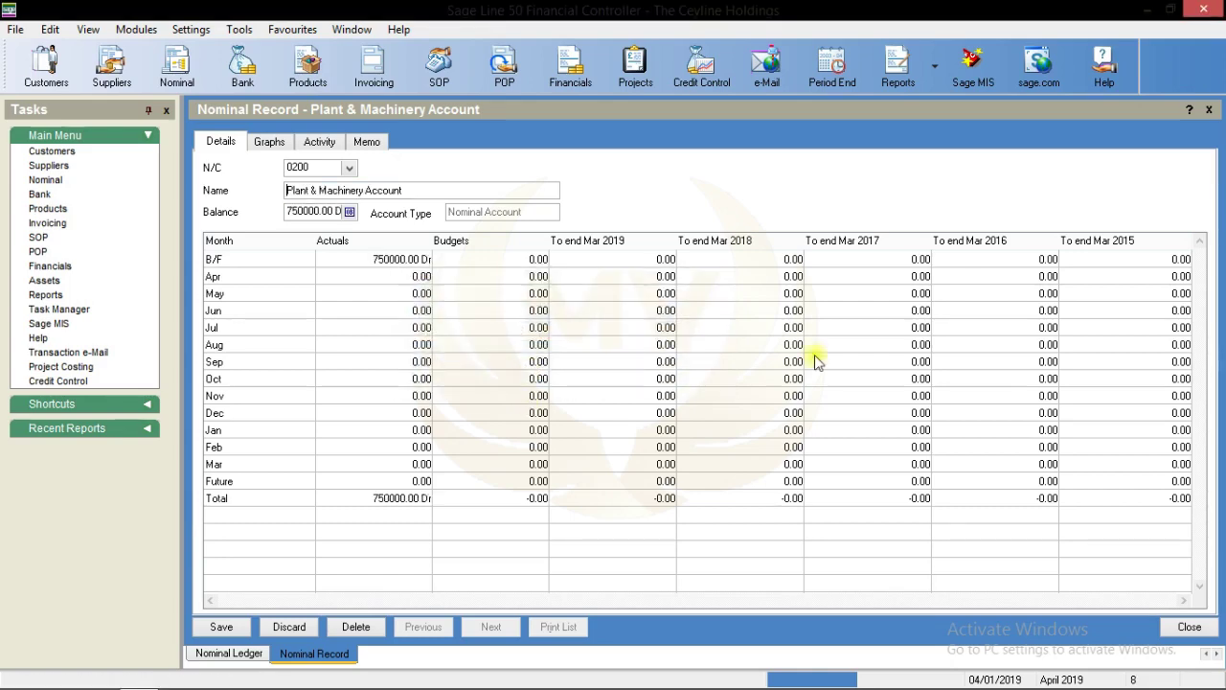
click(1188, 627)
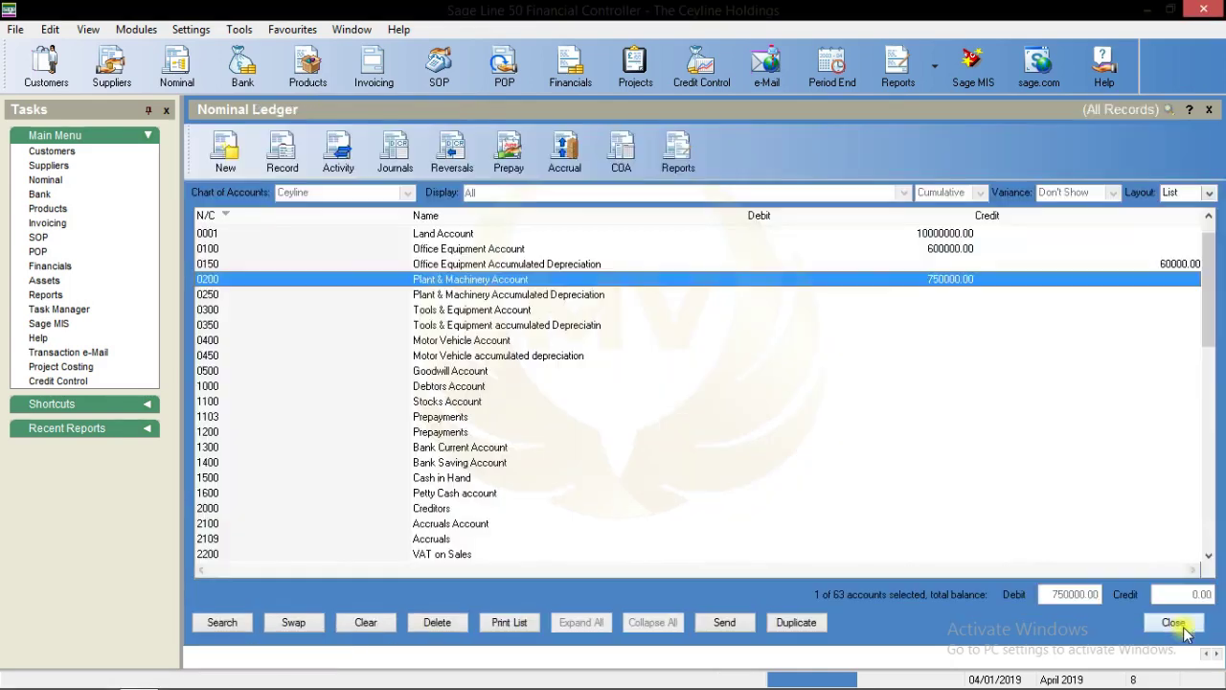
Step: Record a credit opening balance of 75000 for Plant & Machinery Accumulated Depreciation and close its record
click(457, 297)
click(460, 280)
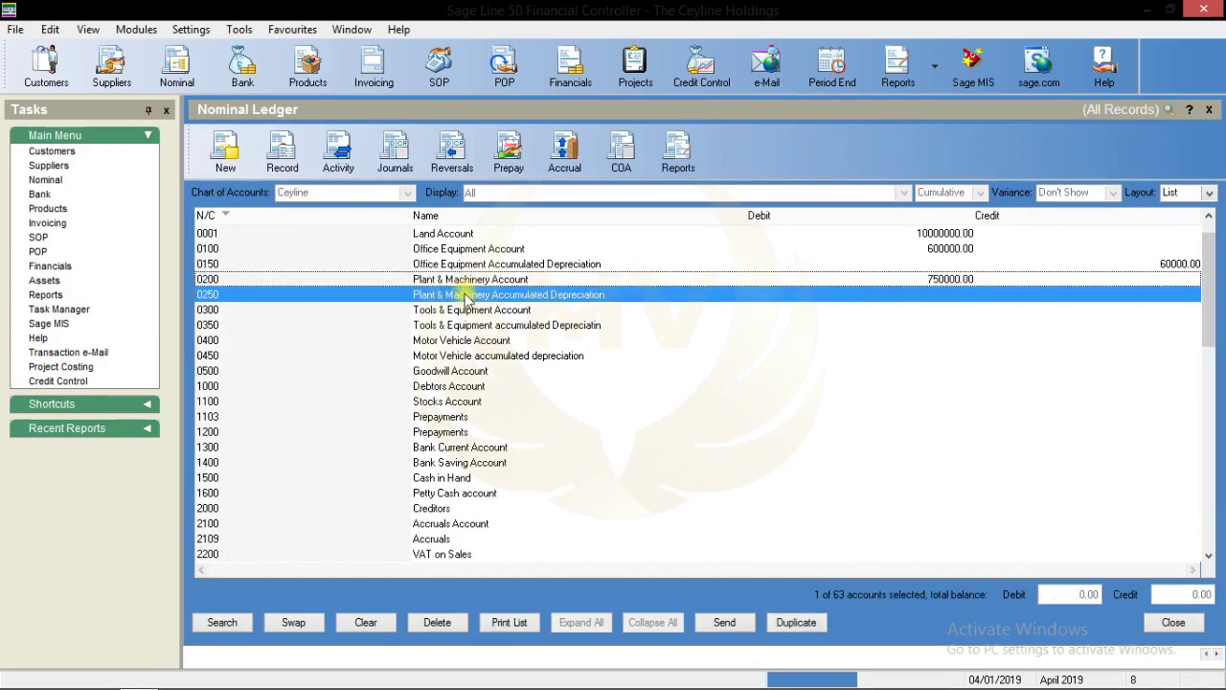
double_click(467, 298)
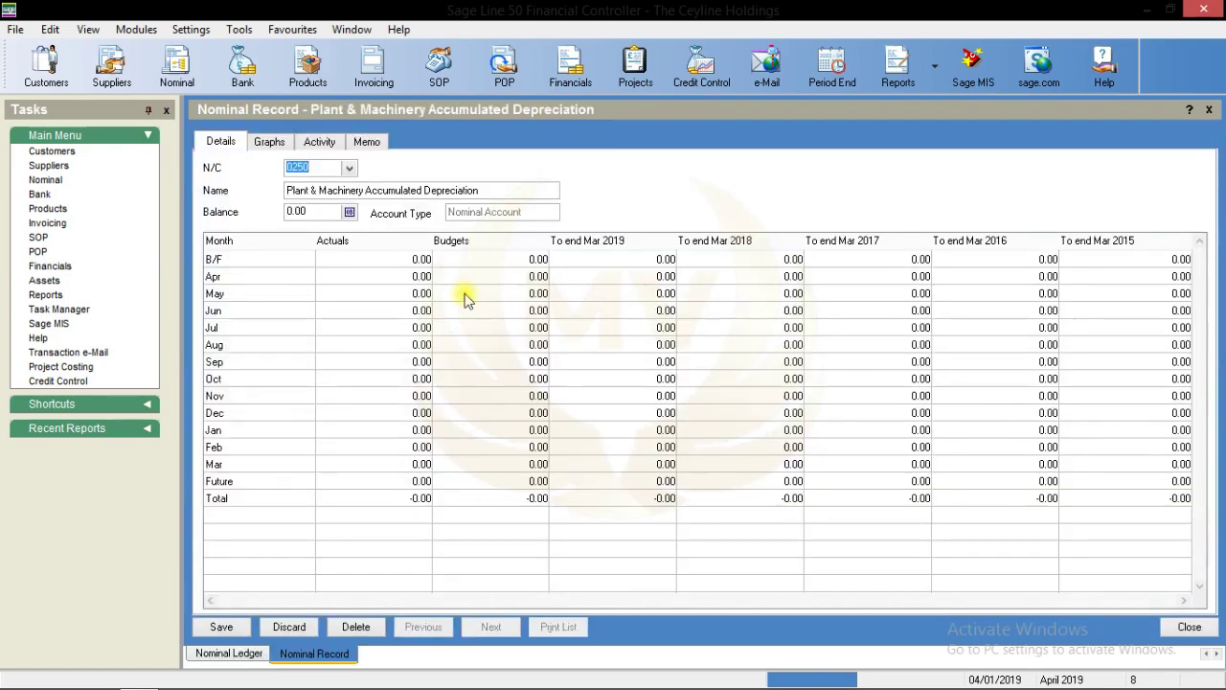
click(349, 212)
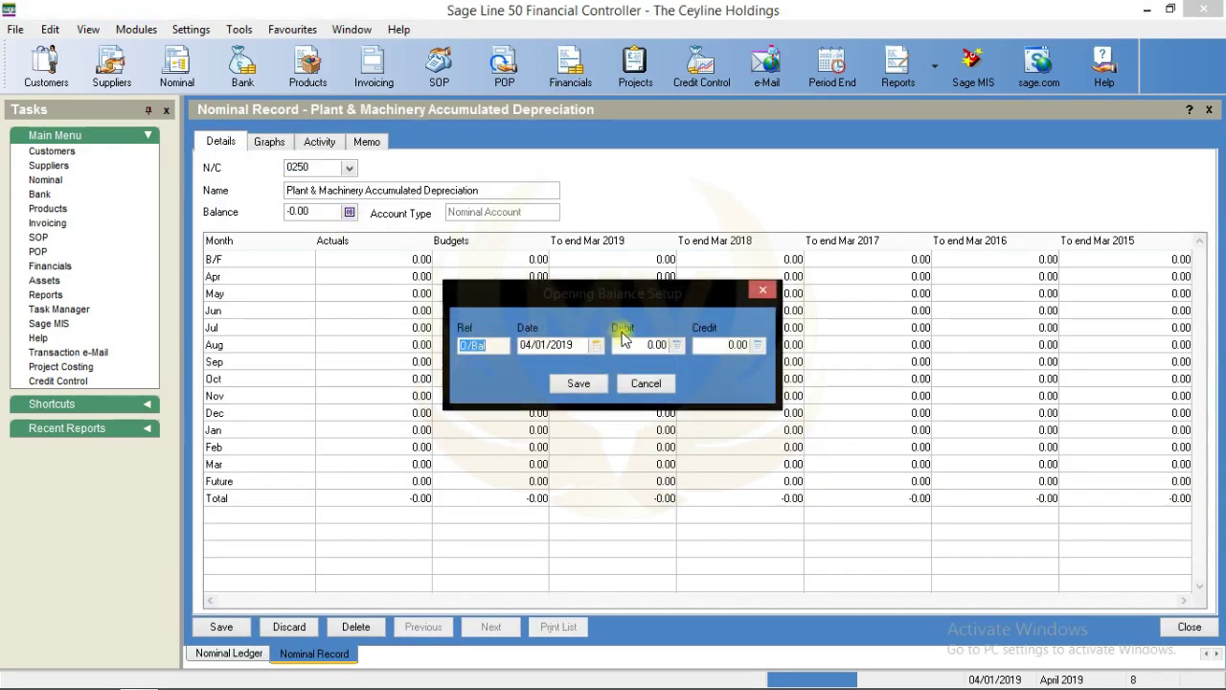
click(628, 345)
click(699, 345)
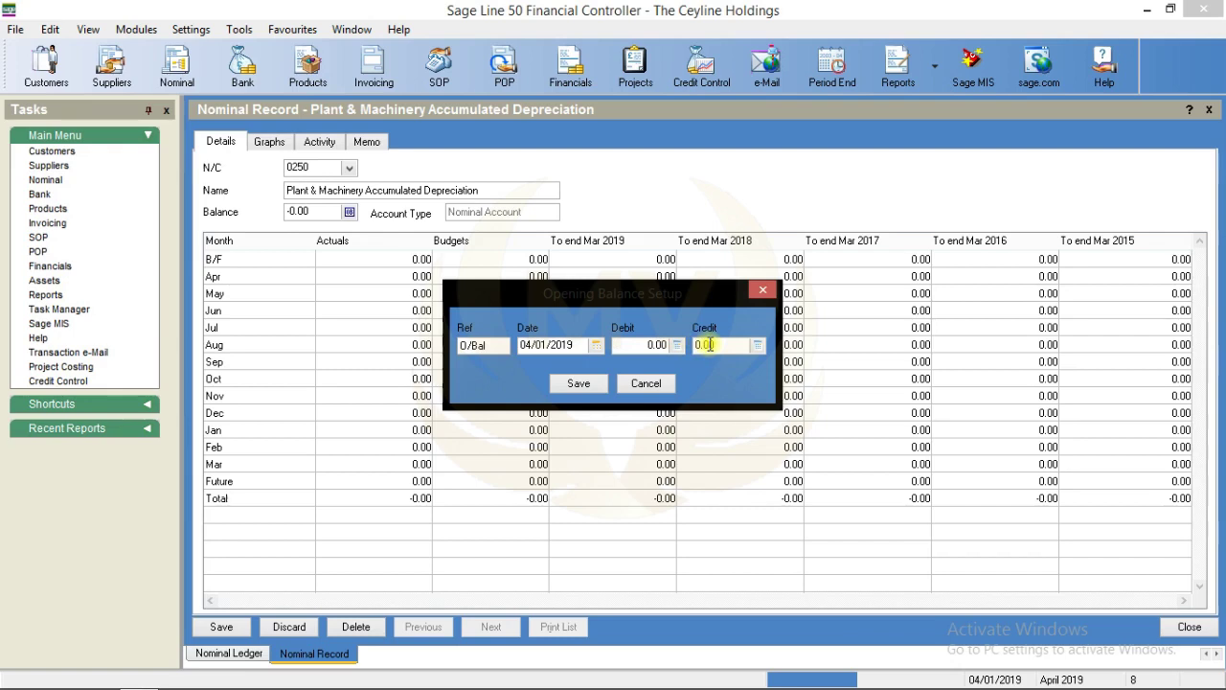
drag(613, 293, 577, 294)
double_click(681, 345)
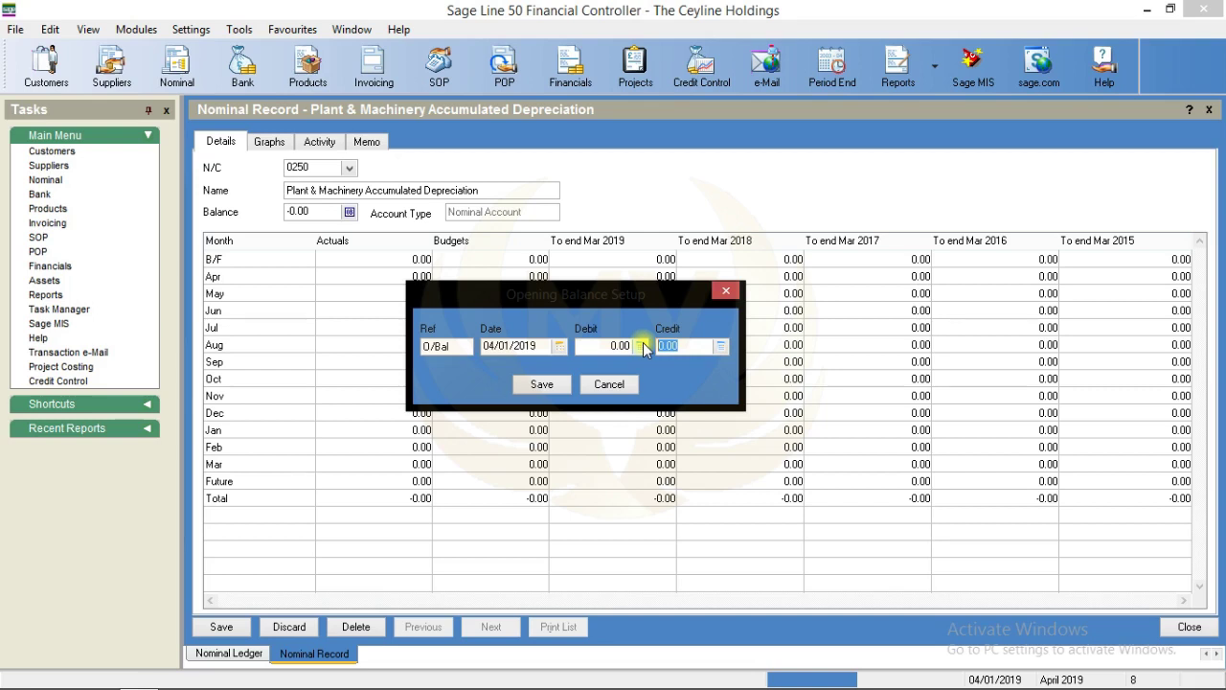
text(75000)
click(546, 383)
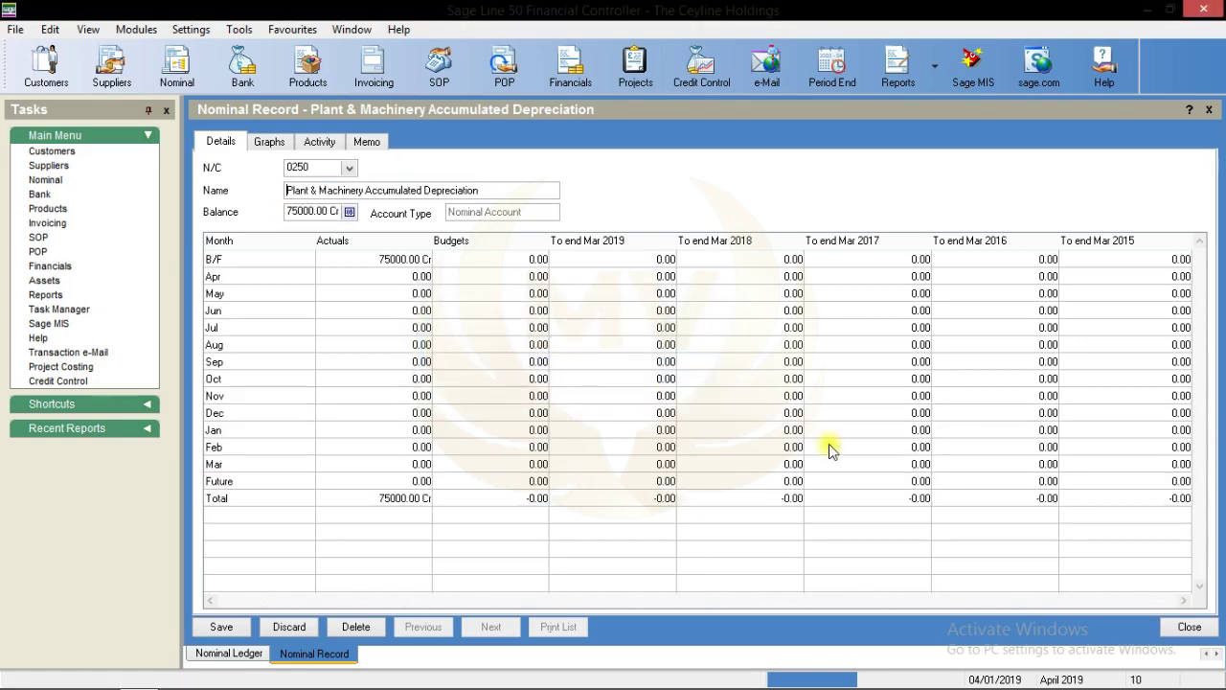
click(1189, 627)
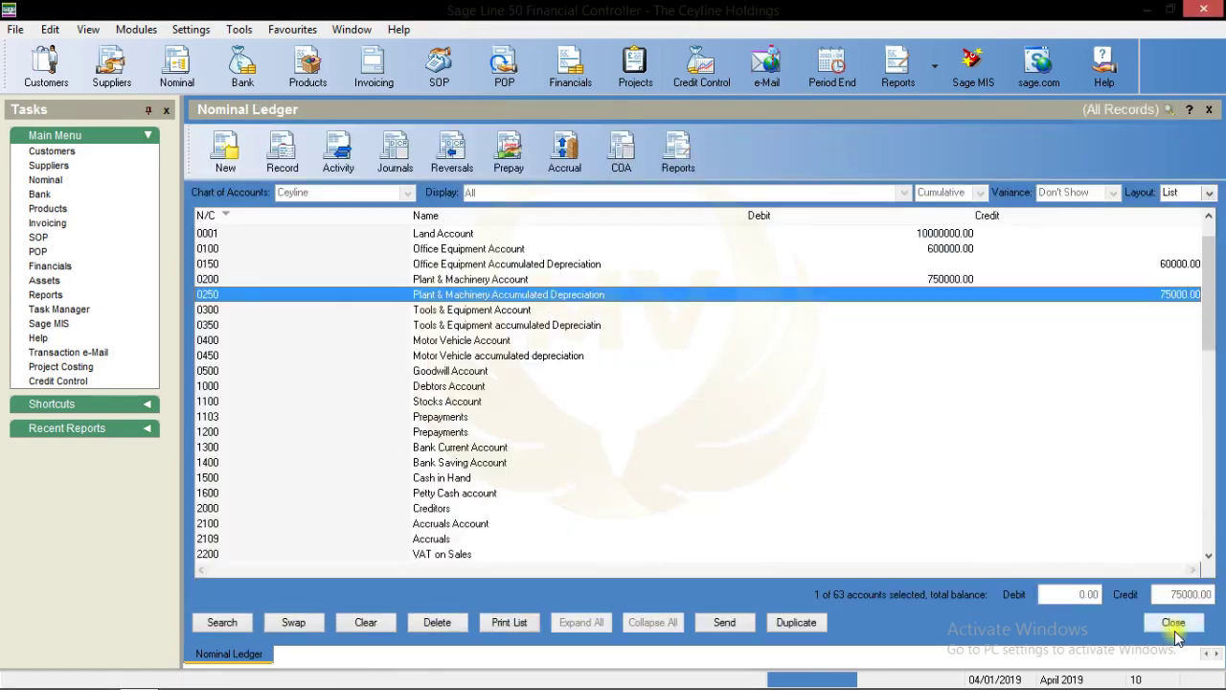
Step: Record a debit opening balance of 450000 for the Tools & Equipment Account and close its record
click(487, 307)
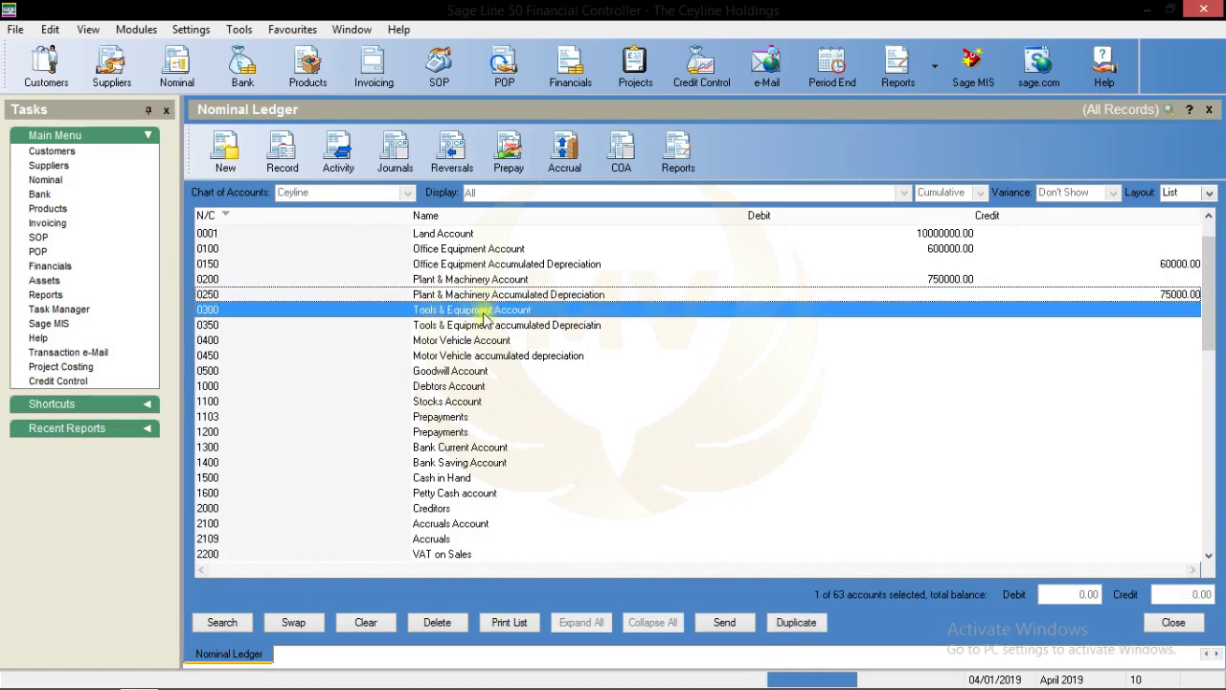
double_click(484, 311)
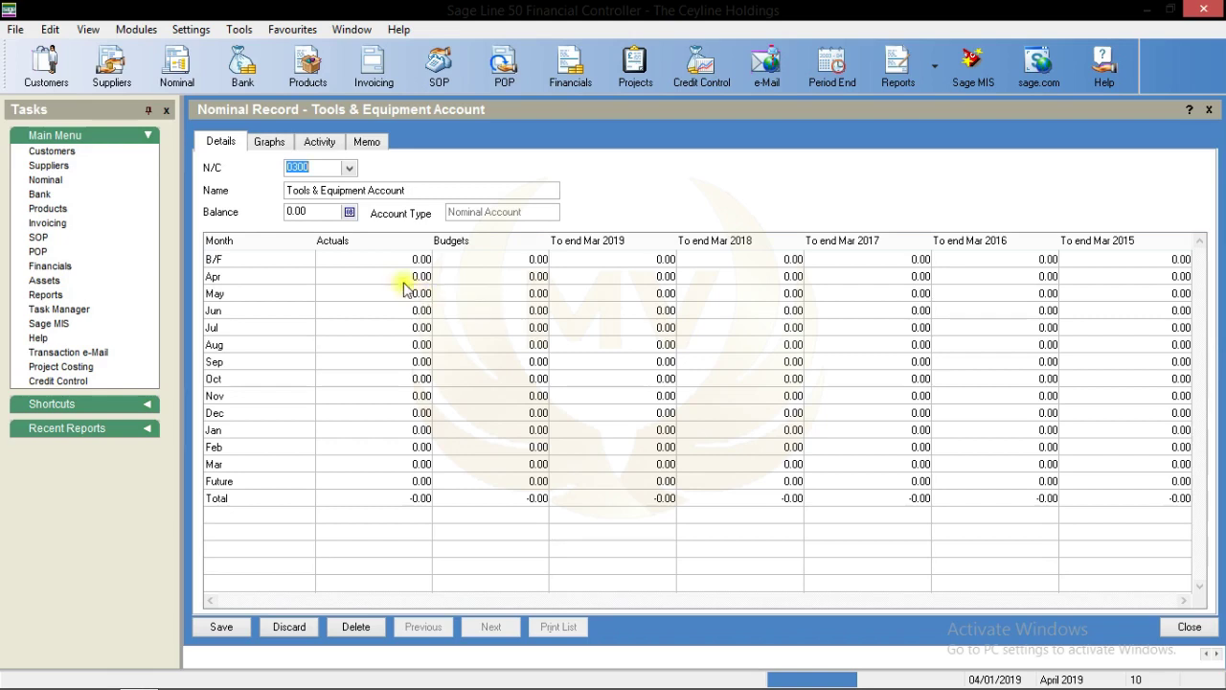
click(350, 211)
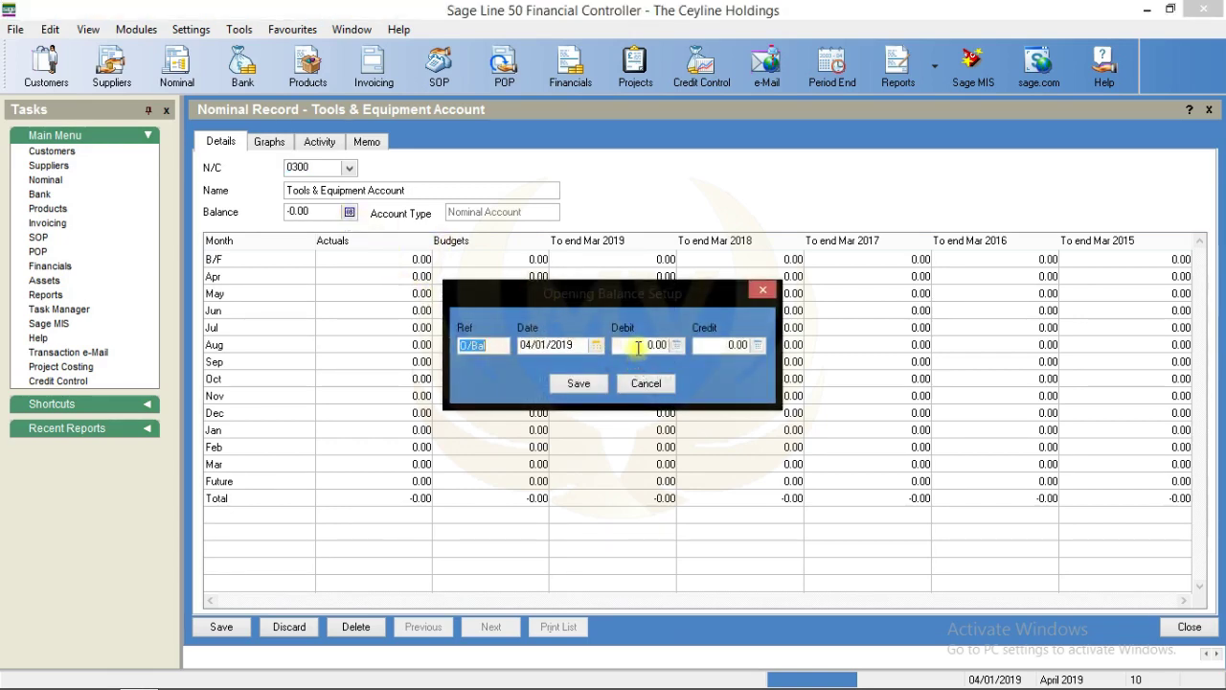
click(632, 347)
drag(632, 347, 596, 353)
text(450)
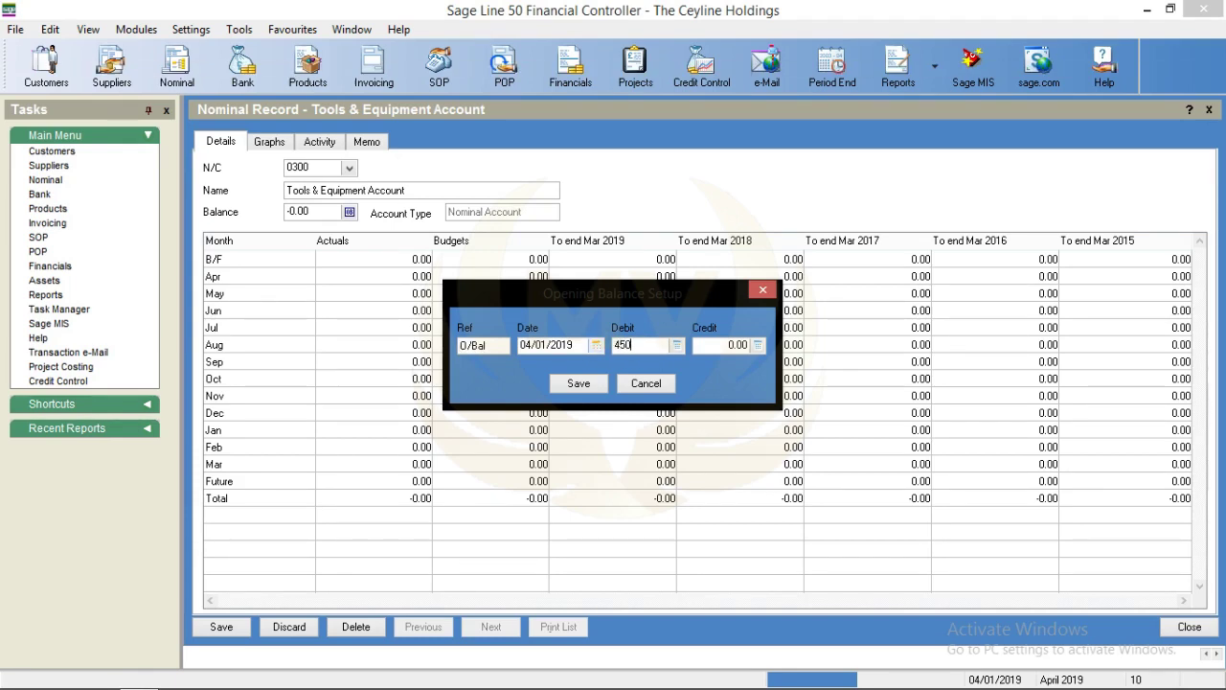
text(000)
click(578, 383)
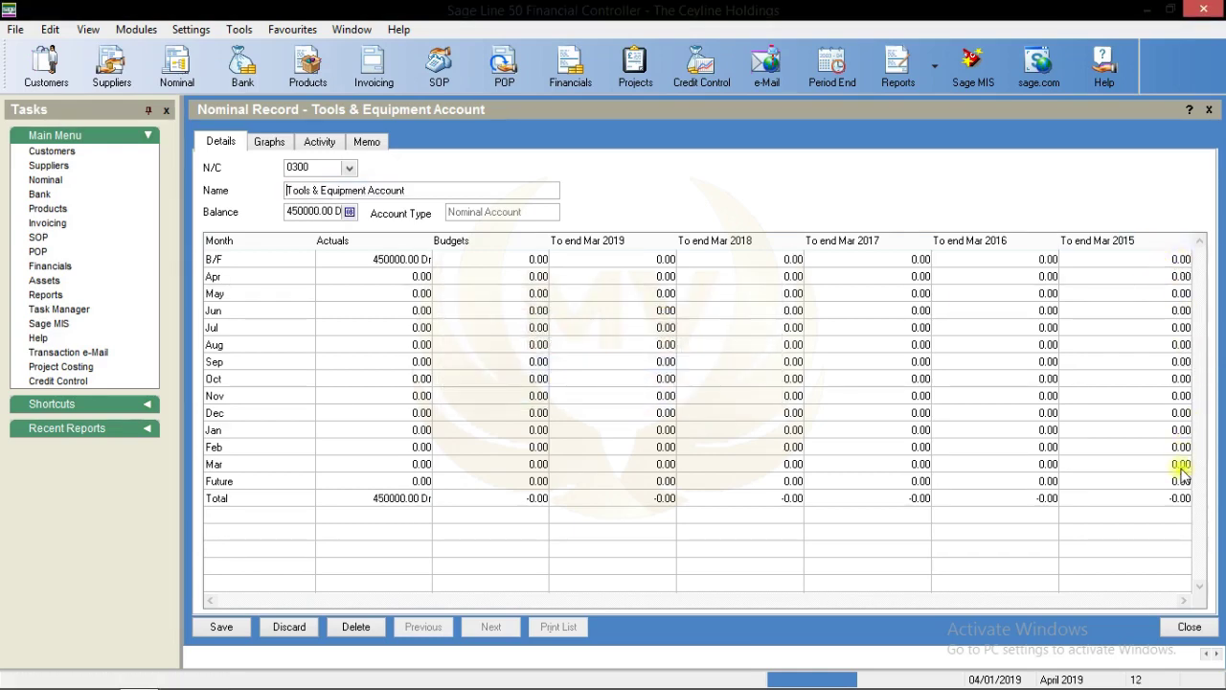
click(1187, 626)
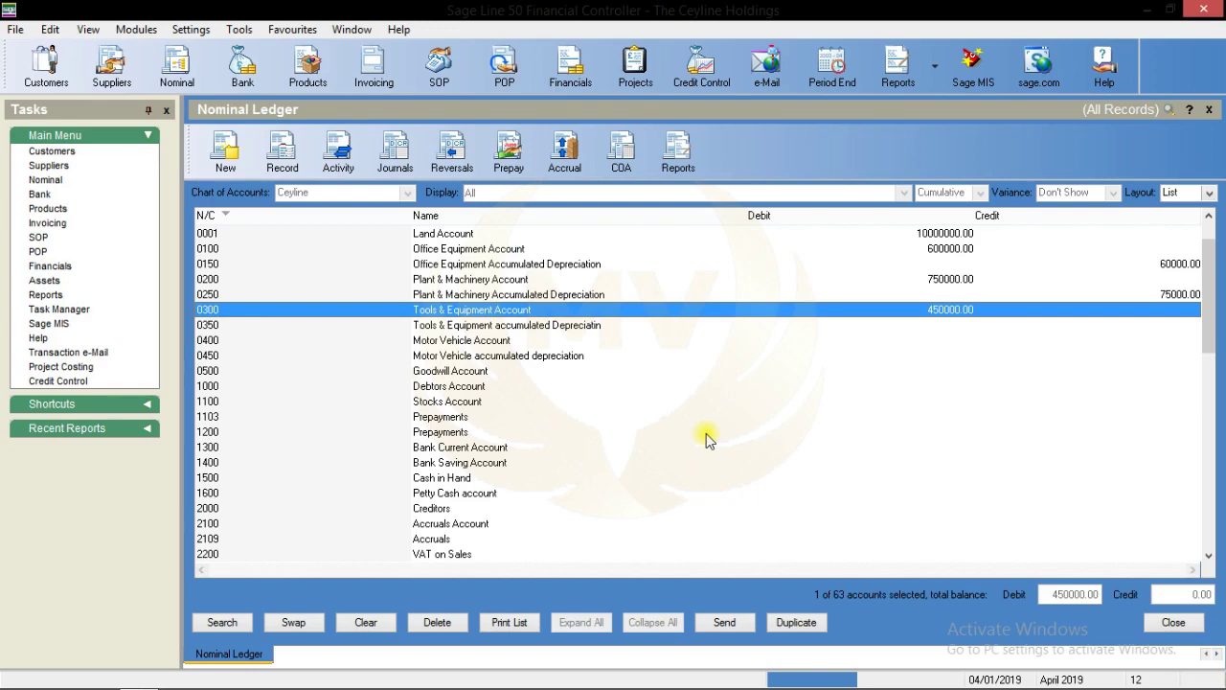
Step: Record a credit opening balance of 54000 for the Tools & Equipment accumulated depreciation account and close its record
click(508, 326)
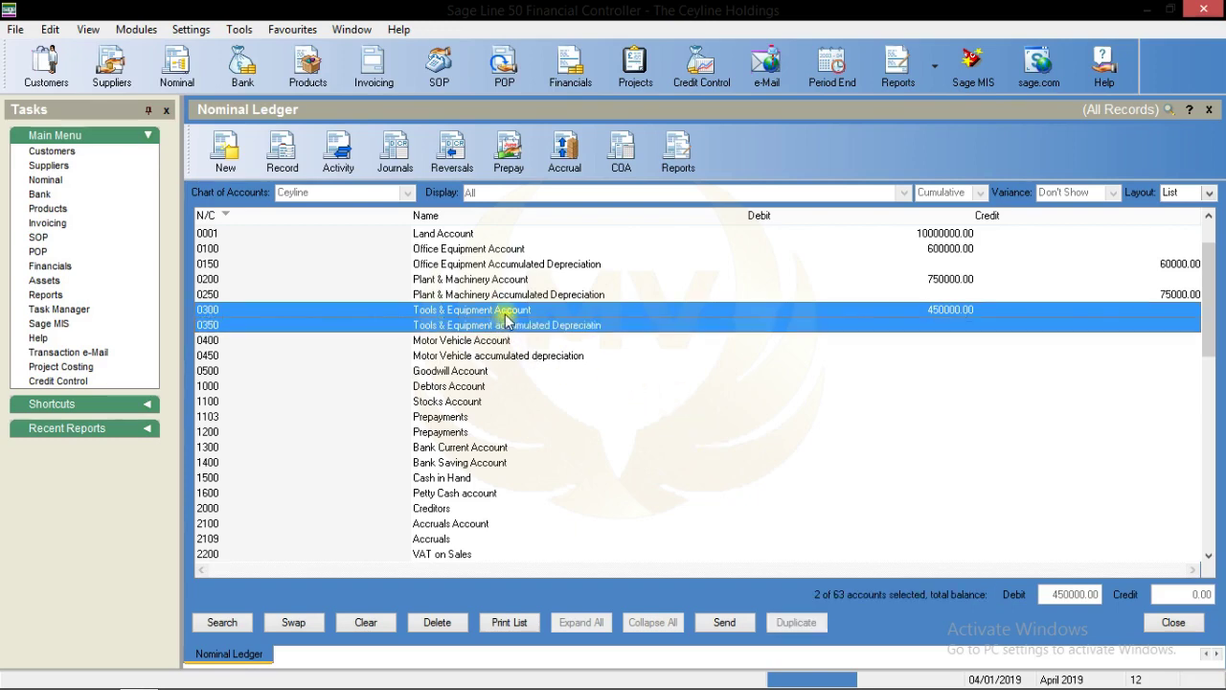
double_click(508, 326)
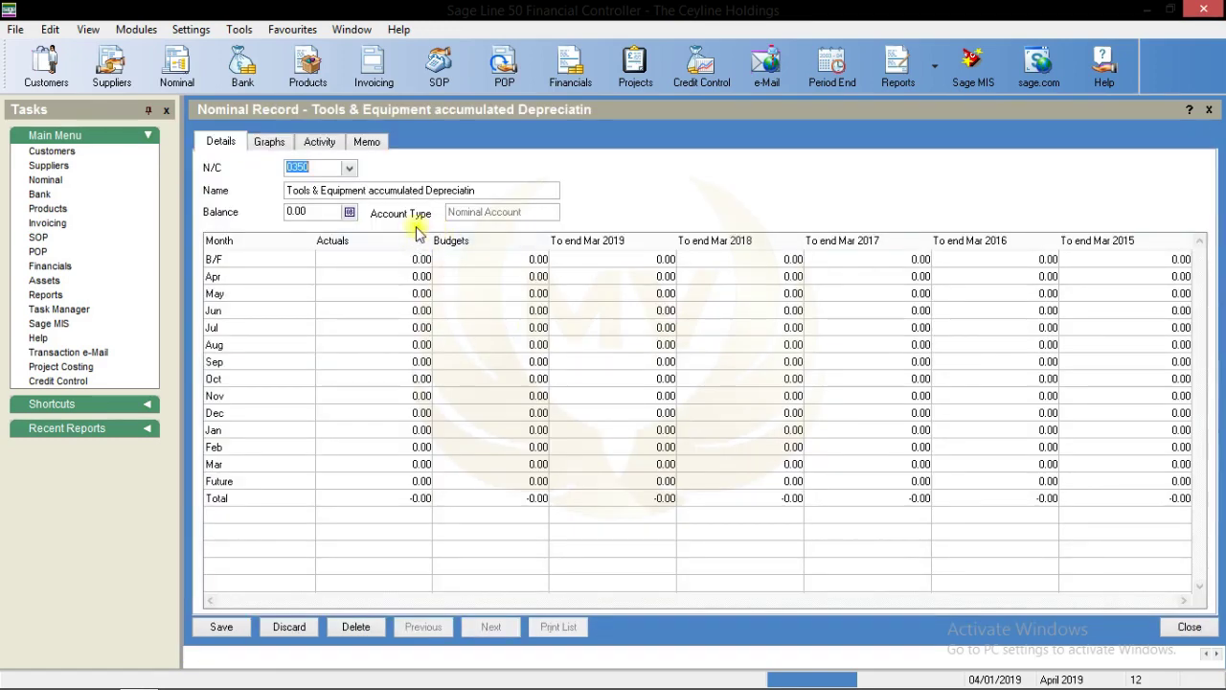
click(348, 212)
click(725, 346)
double_click(727, 347)
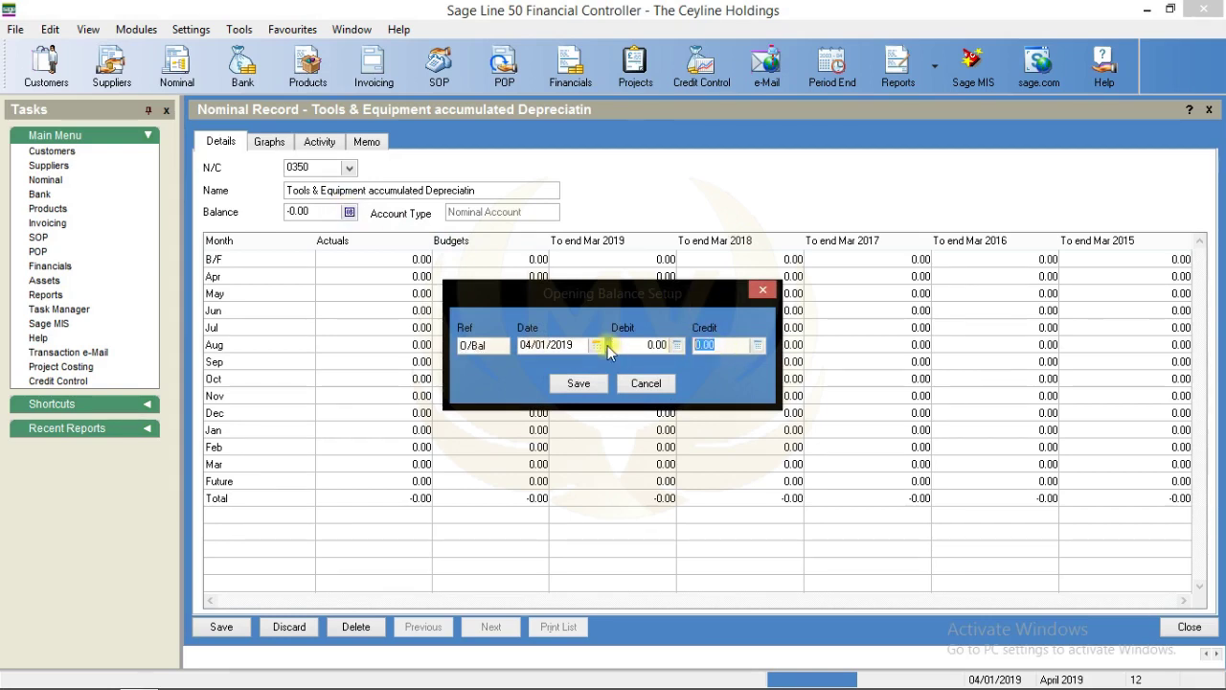
text(54000)
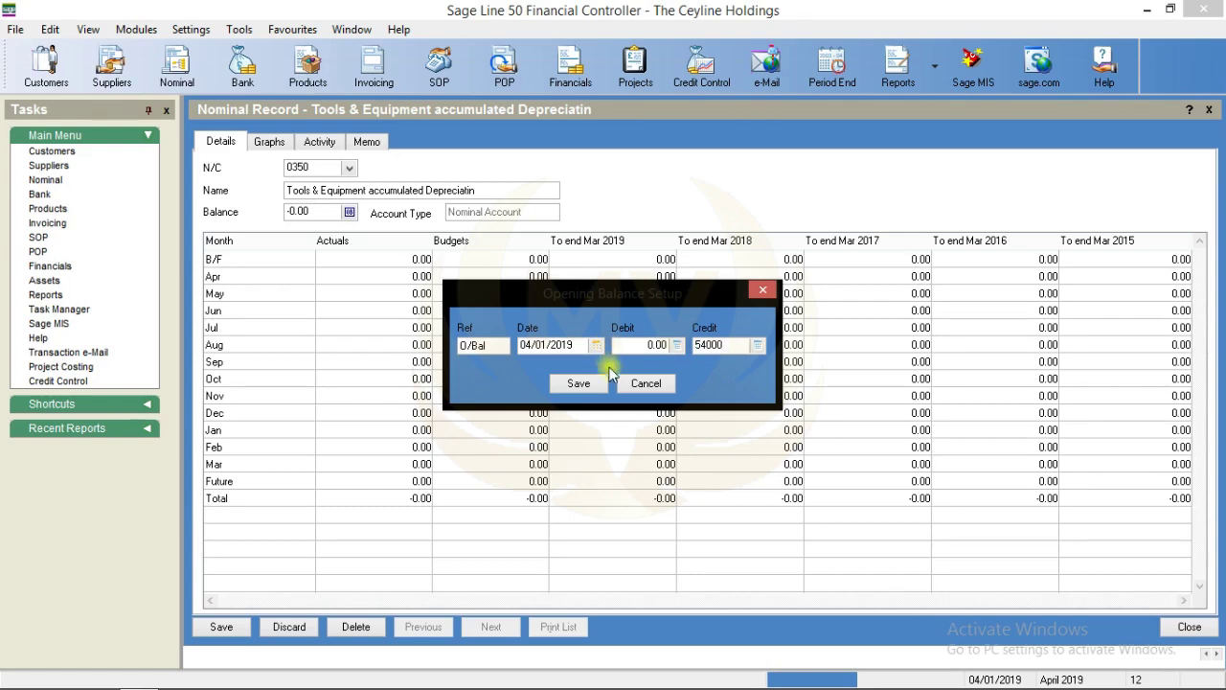
click(577, 382)
click(1186, 625)
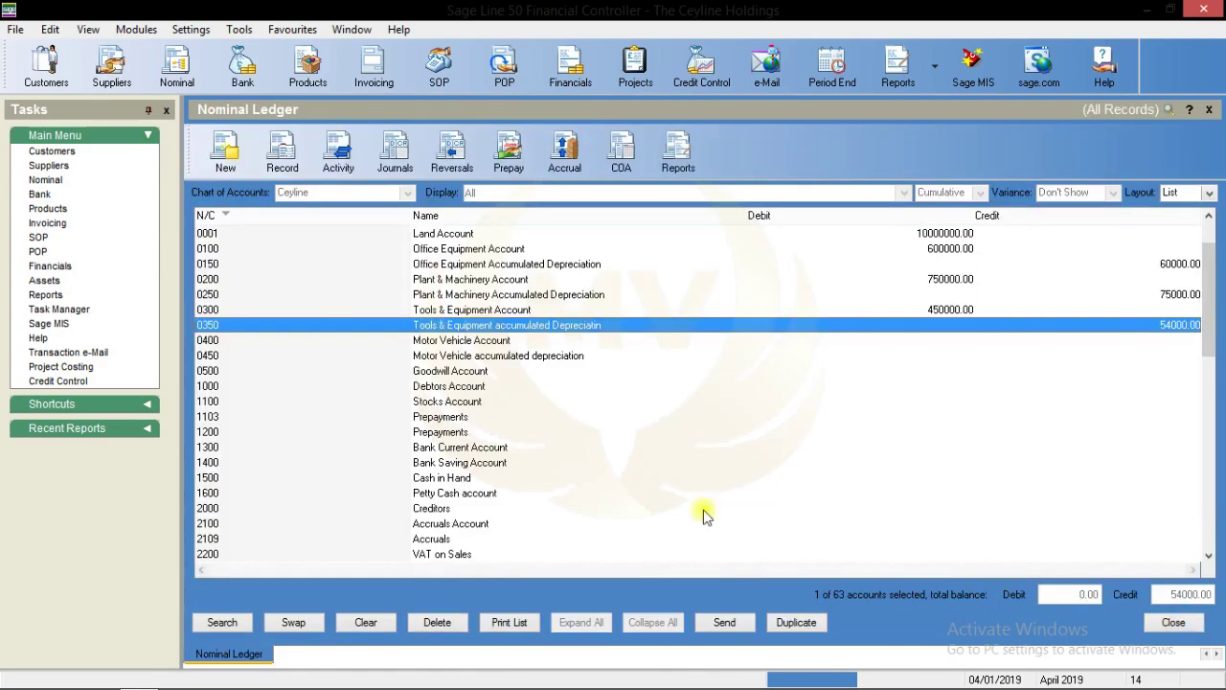
Step: Record a debit opening balance of 8250000 for the Motor Vehicle Account and close its record
double_click(479, 340)
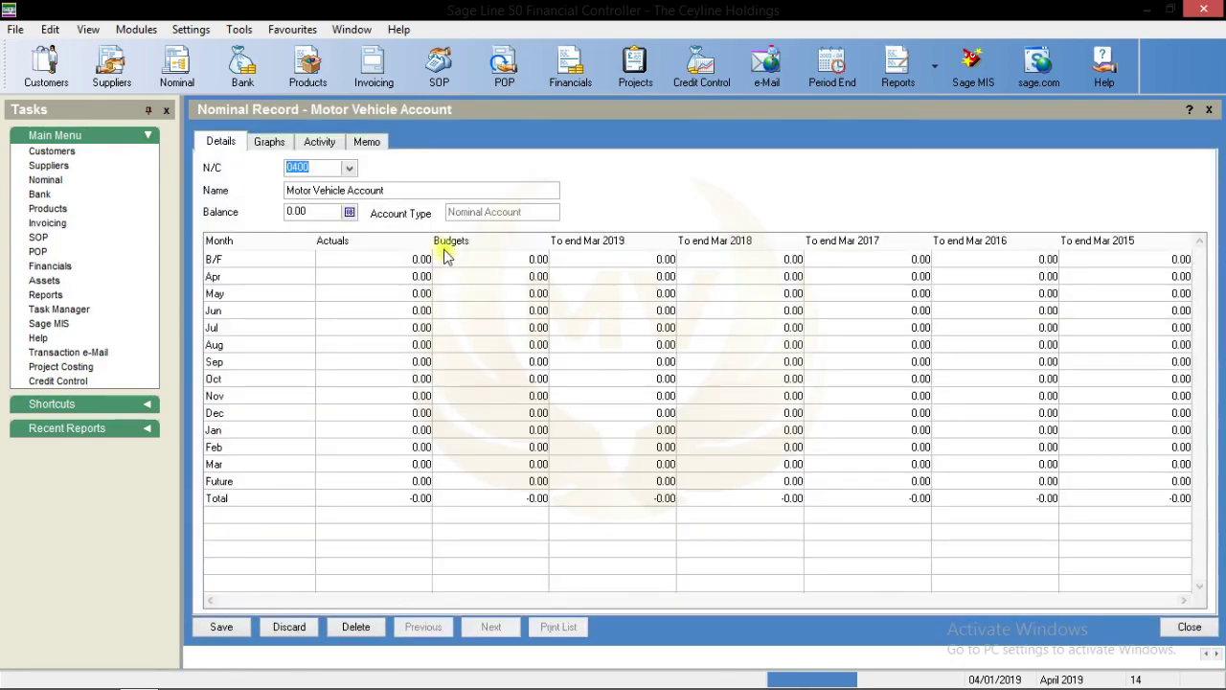
click(350, 212)
click(640, 345)
double_click(640, 345)
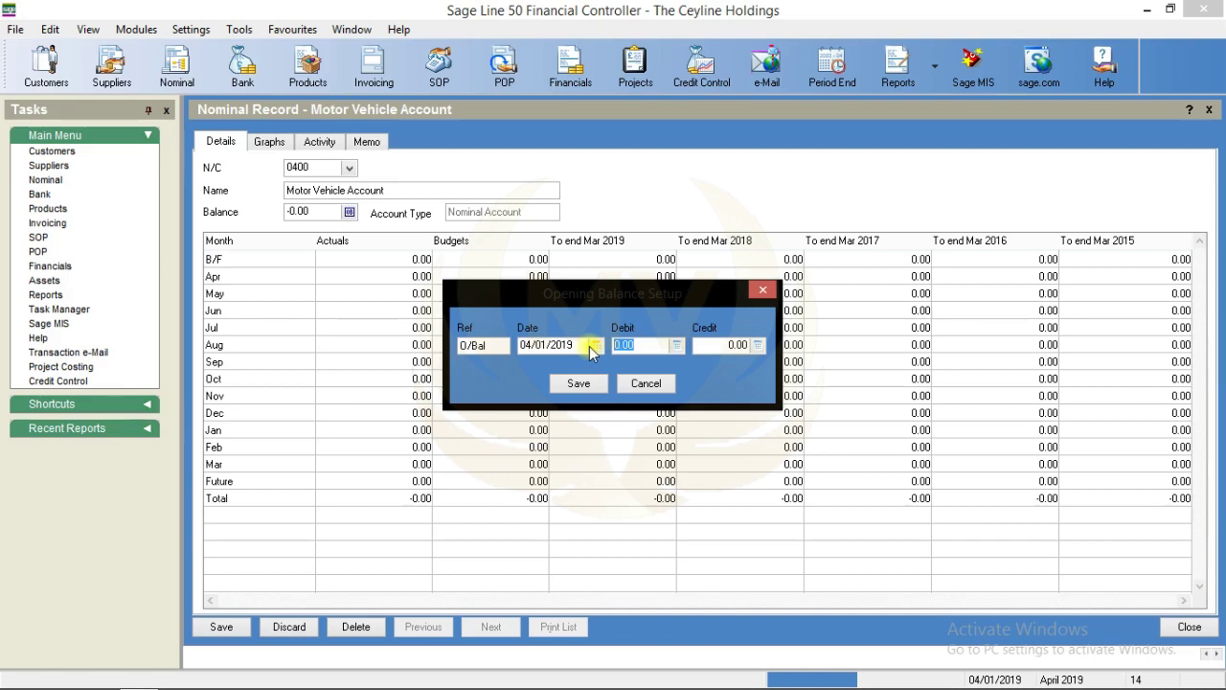
text(8250000)
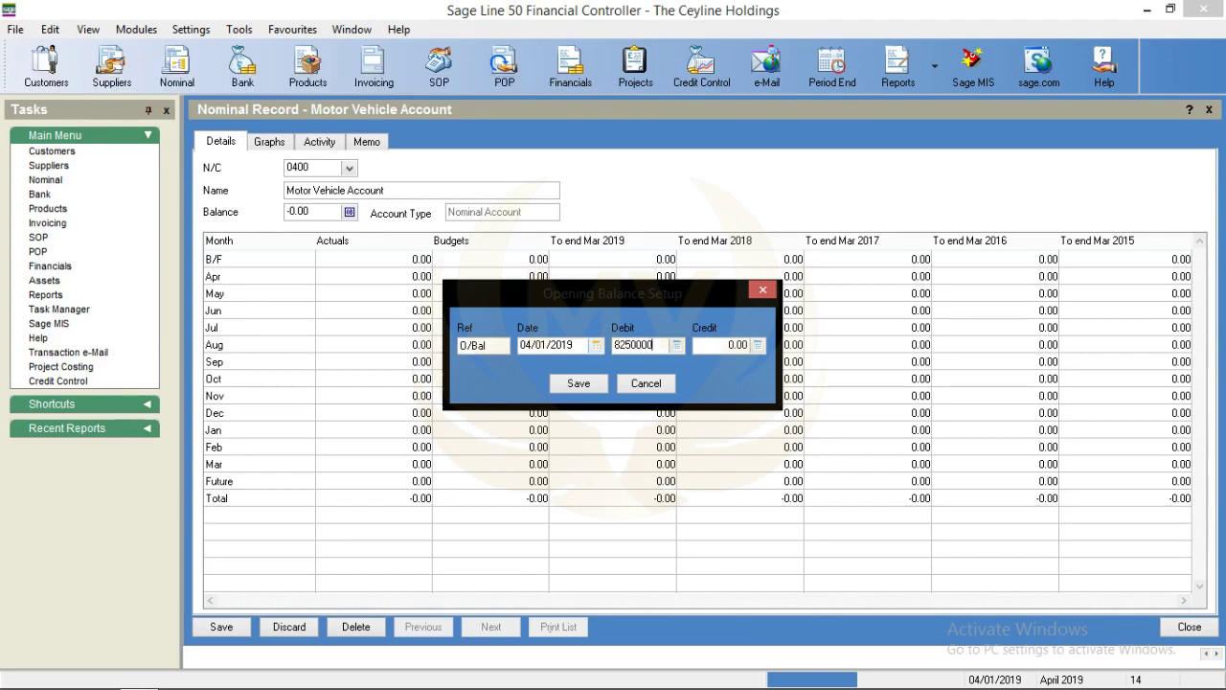
click(595, 383)
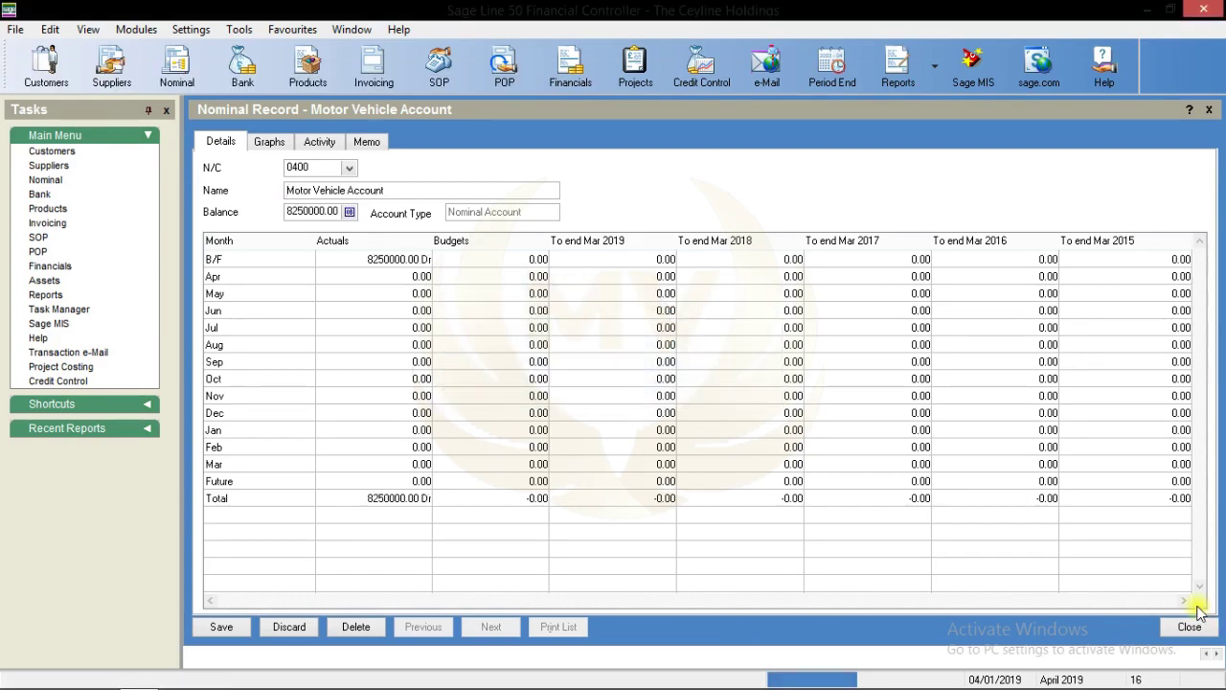
click(1188, 626)
Step: Record a credit opening balance of 2500000 for Motor Vehicle accumulated depreciation and close its record
click(501, 342)
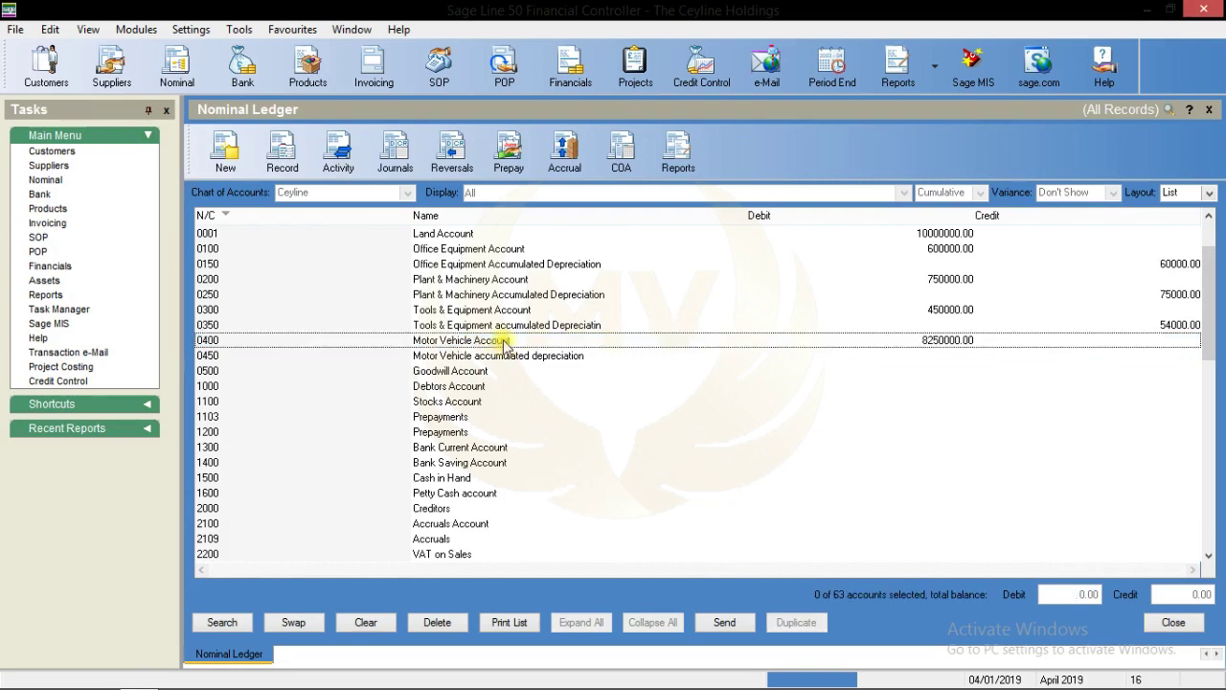
click(501, 355)
double_click(501, 355)
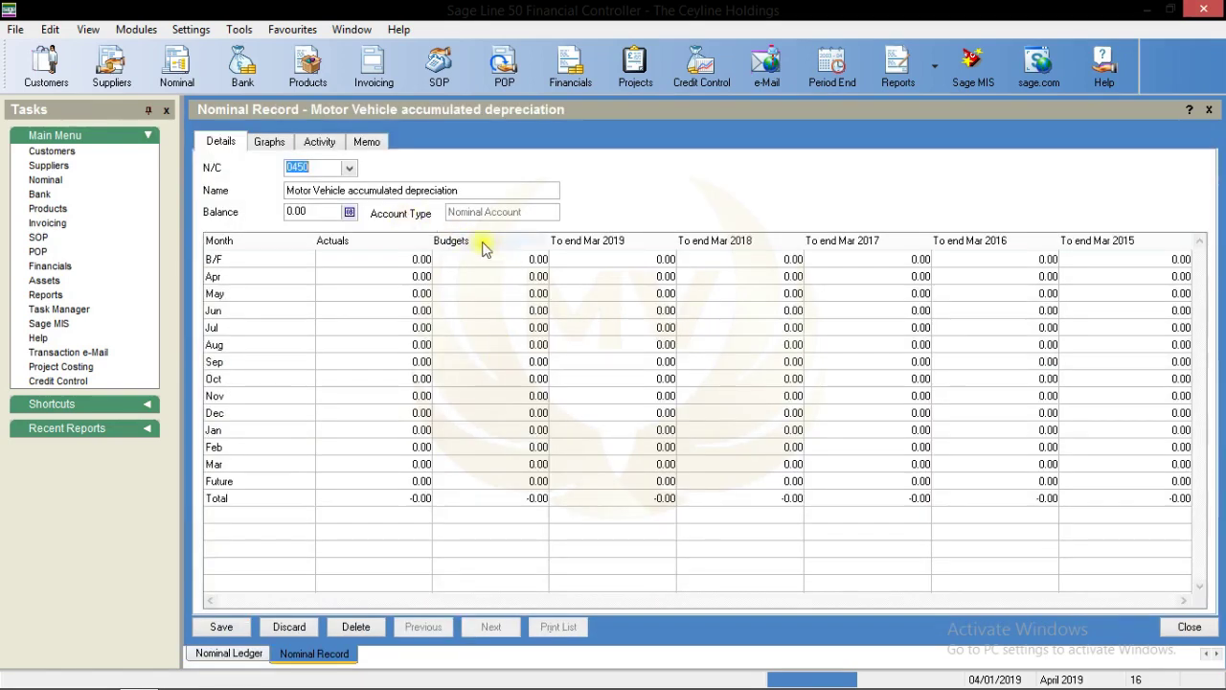
click(350, 213)
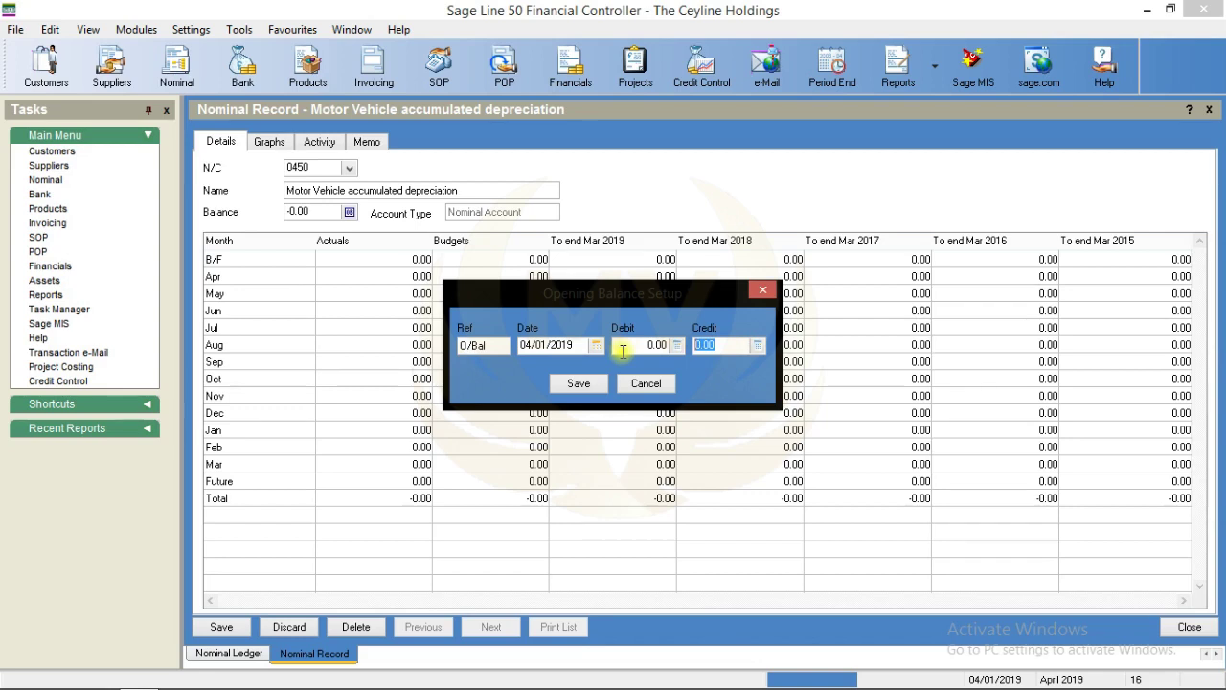
text(2500000)
click(578, 383)
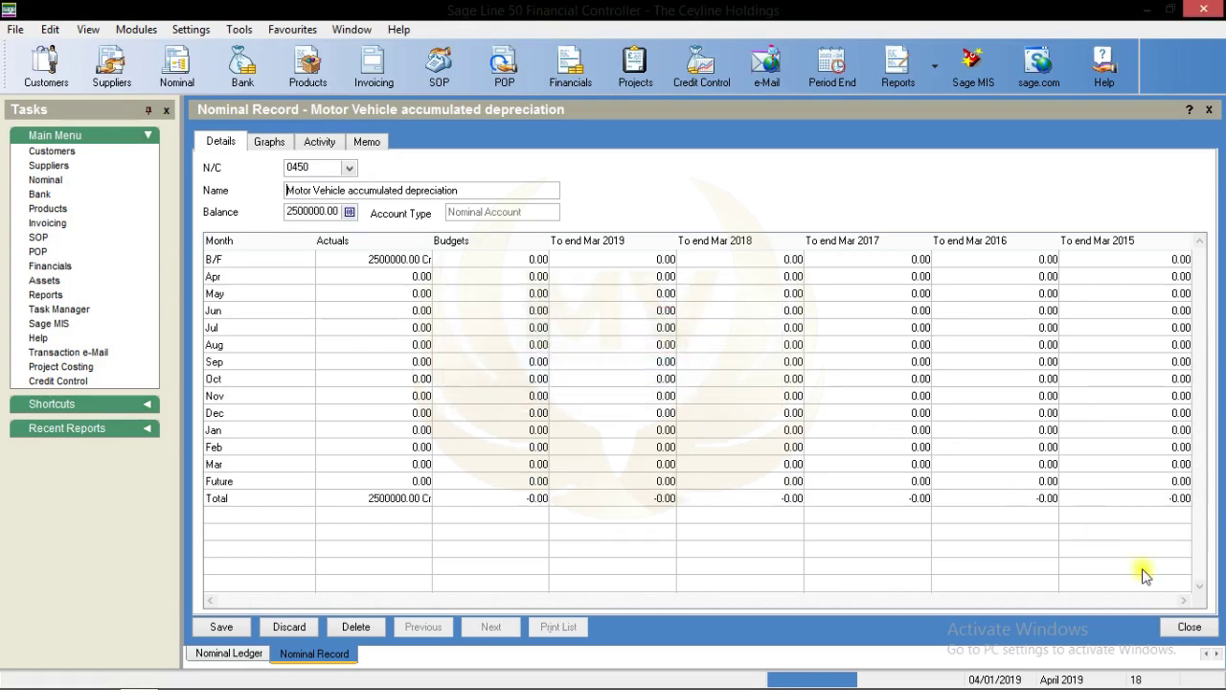
click(1180, 628)
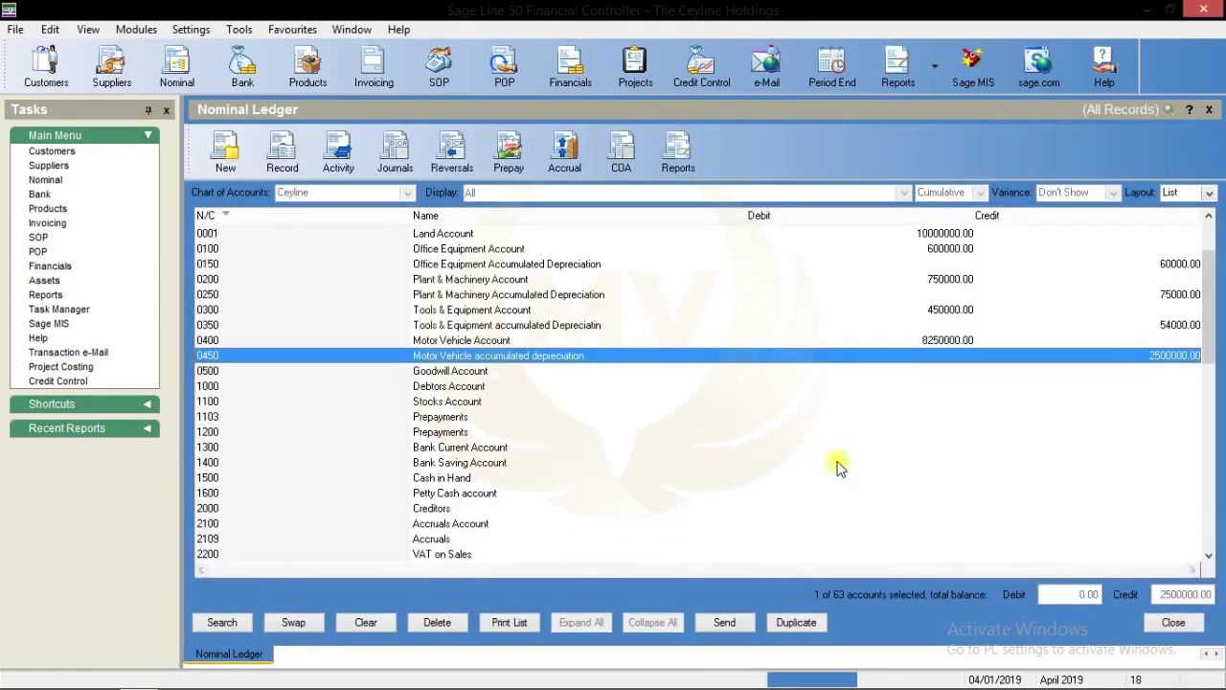
Step: Record a debit opening balance of 366000 for the Goodwill Account and close its record
click(466, 355)
click(461, 371)
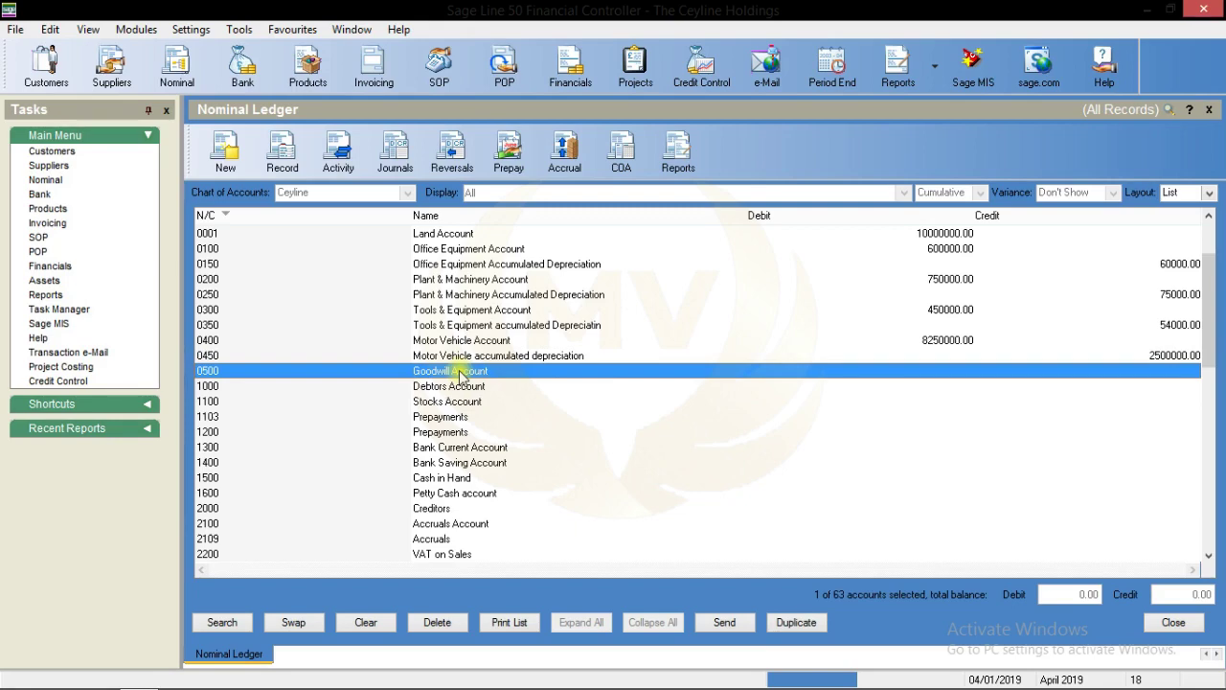
double_click(461, 371)
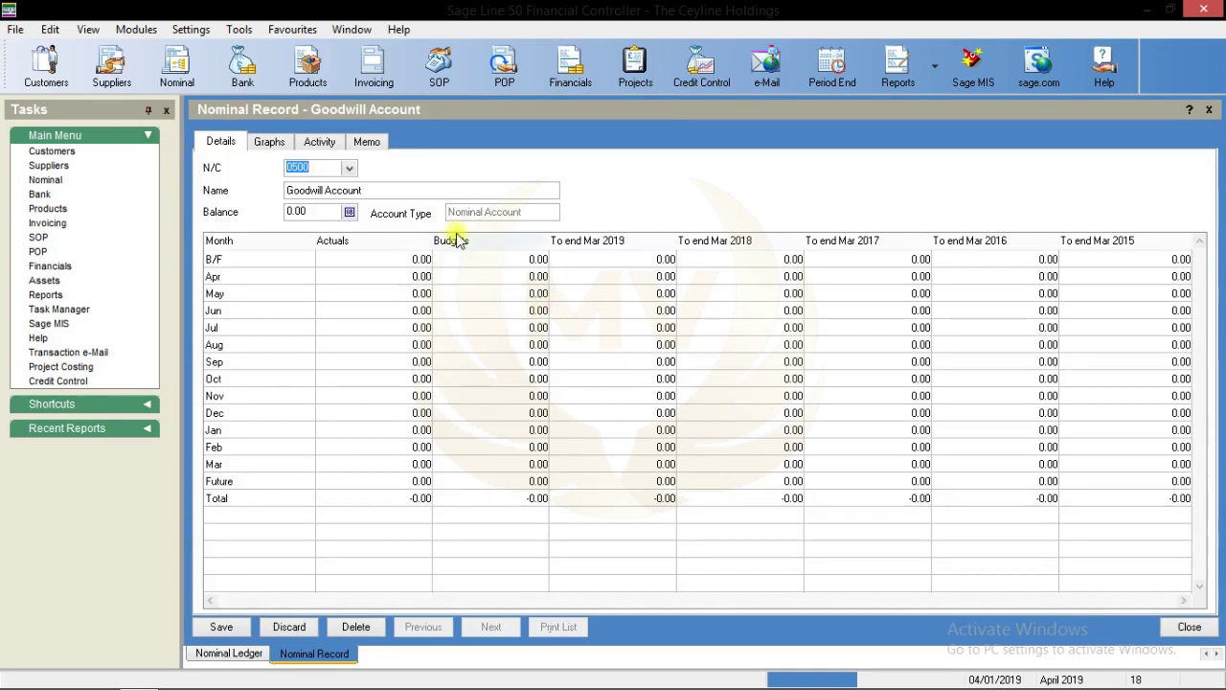
click(349, 211)
click(644, 345)
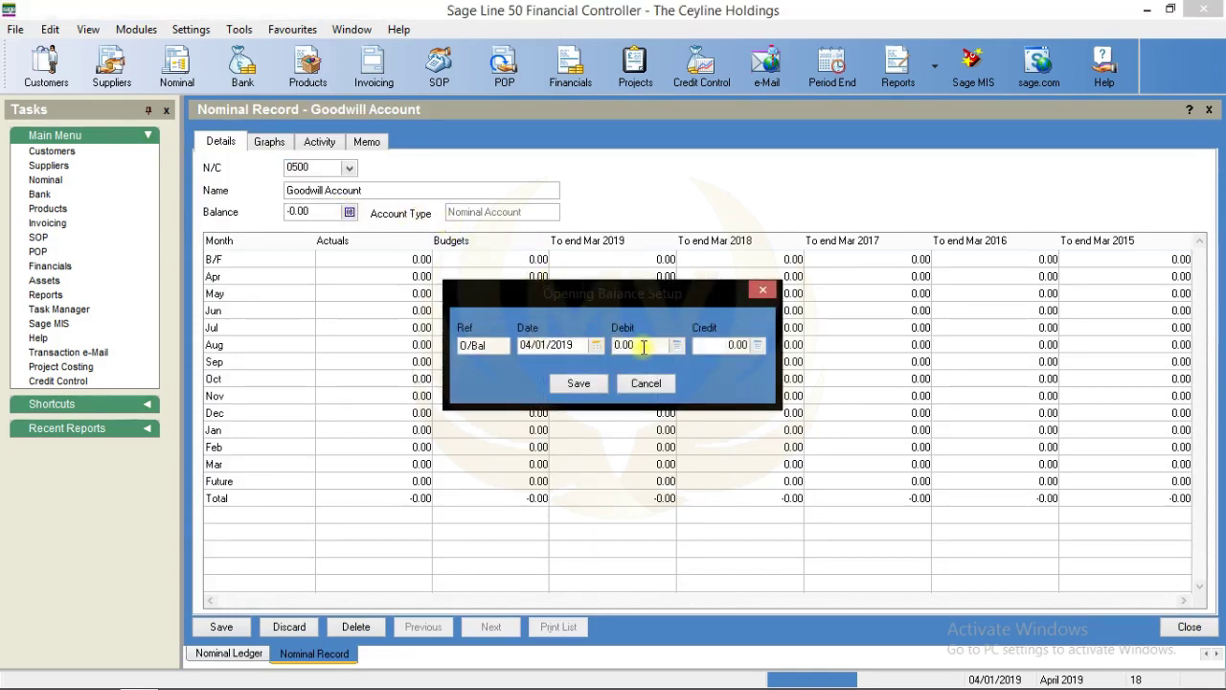
drag(657, 352, 578, 346)
text(366000)
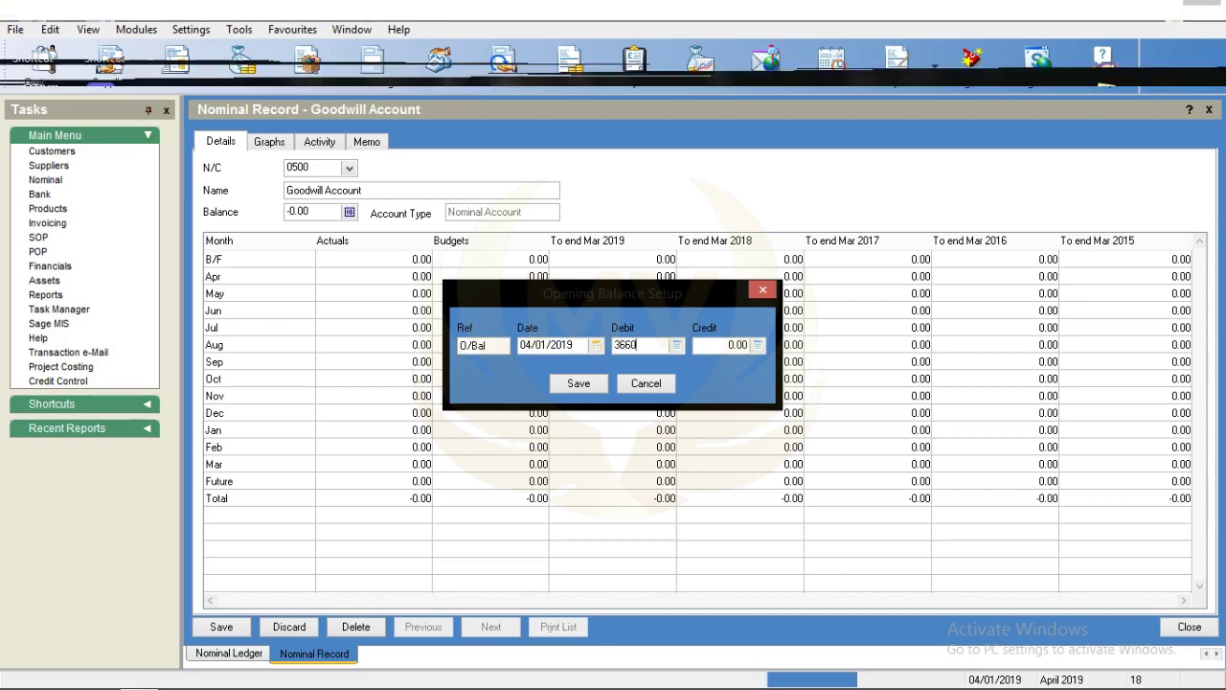
click(579, 383)
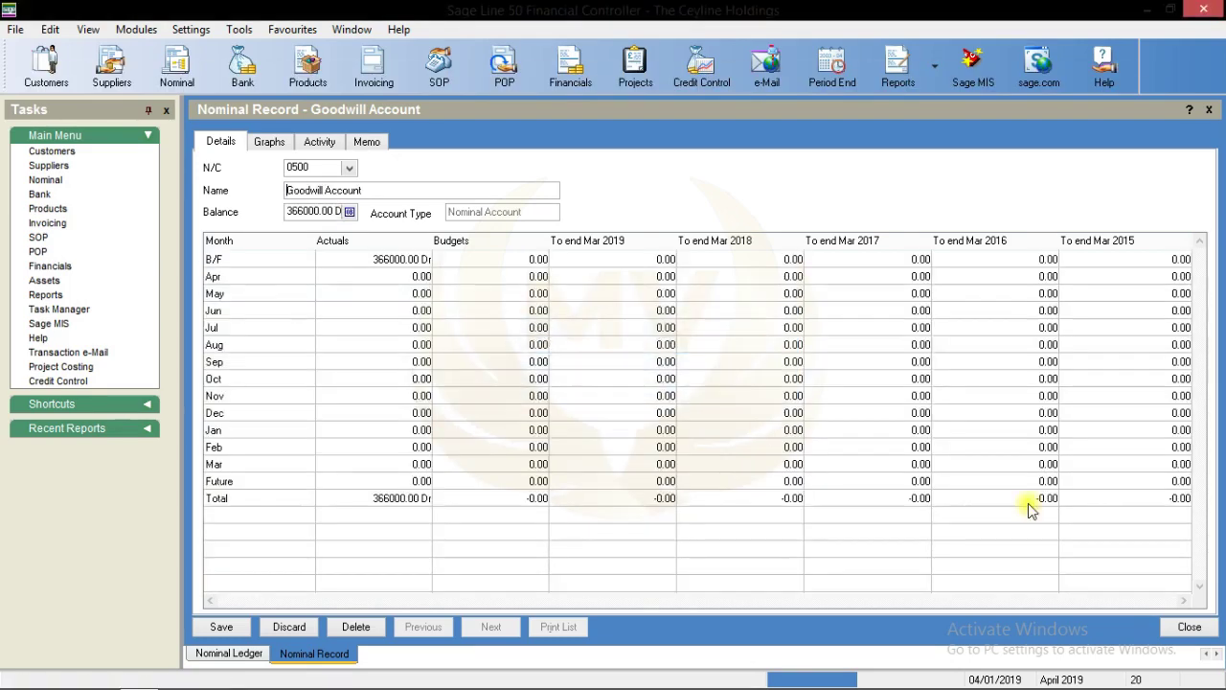
click(1182, 630)
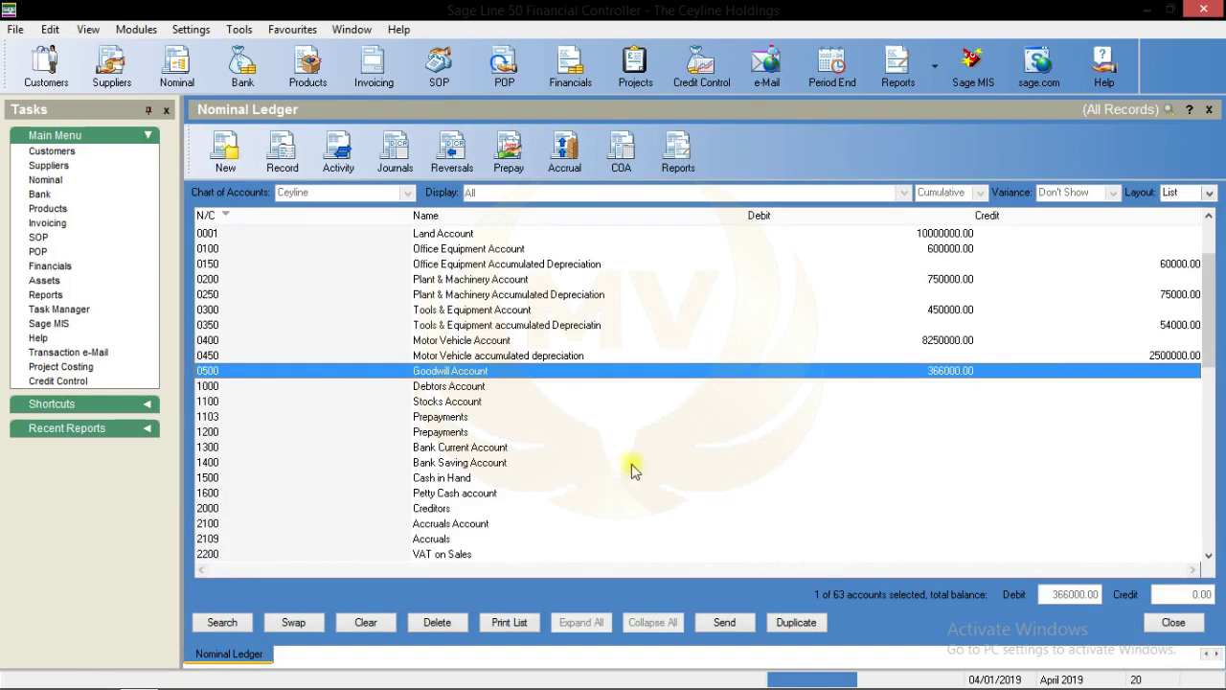
Step: Leave the nominal ledger and open the customer record of Weerakkodi (PVT) LTD, acknowledging the account terms warning
click(467, 373)
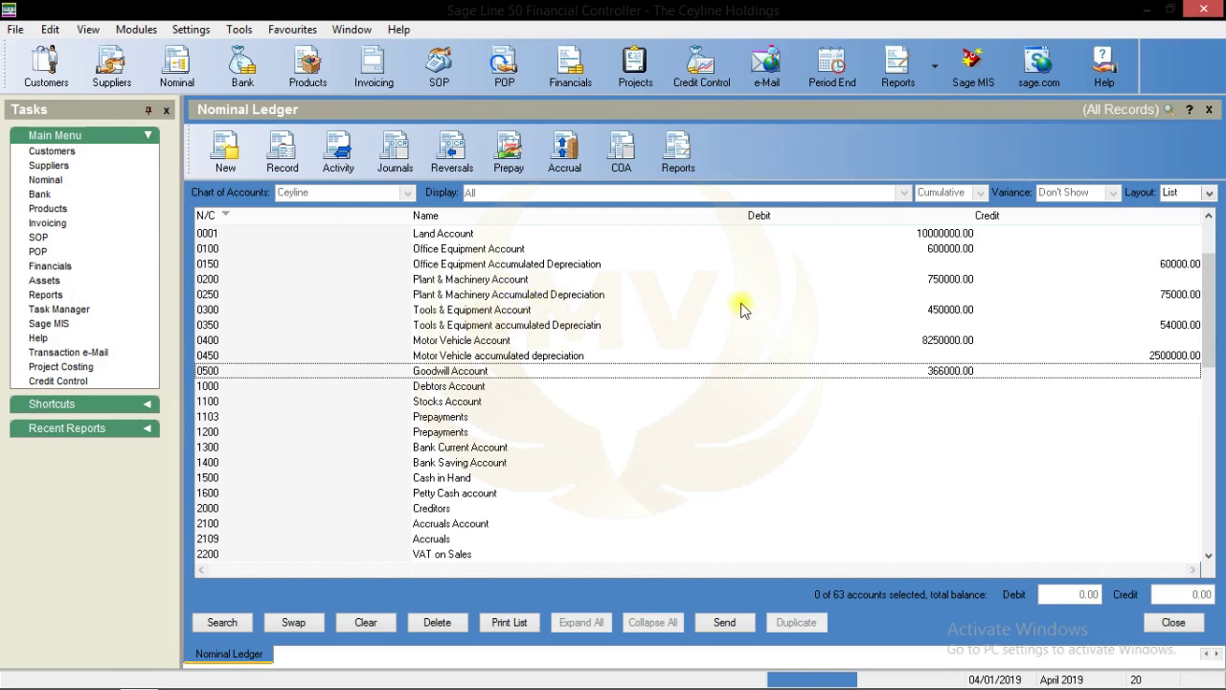
click(451, 391)
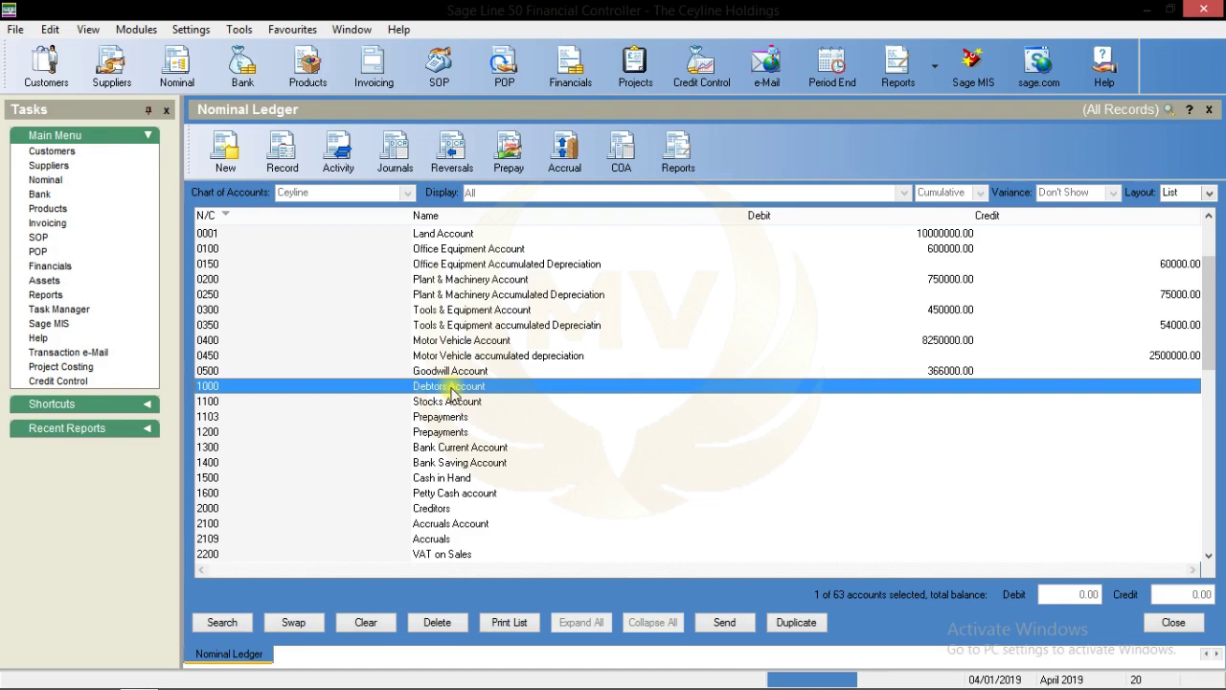
click(451, 391)
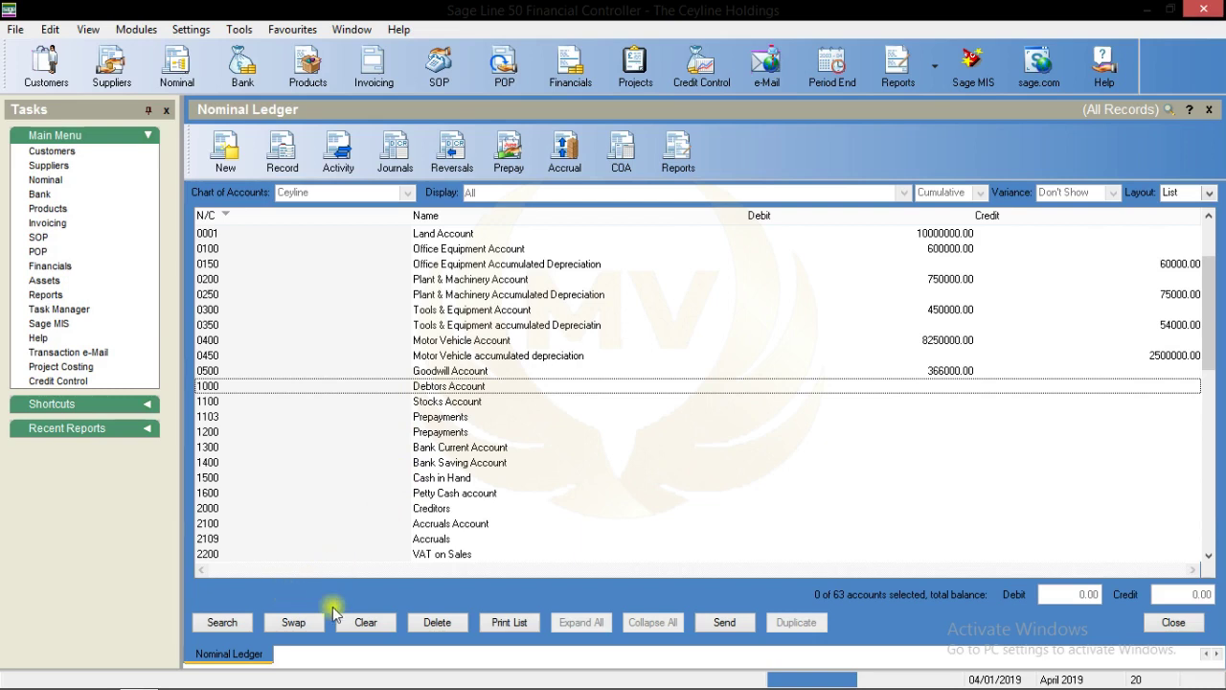
click(1172, 623)
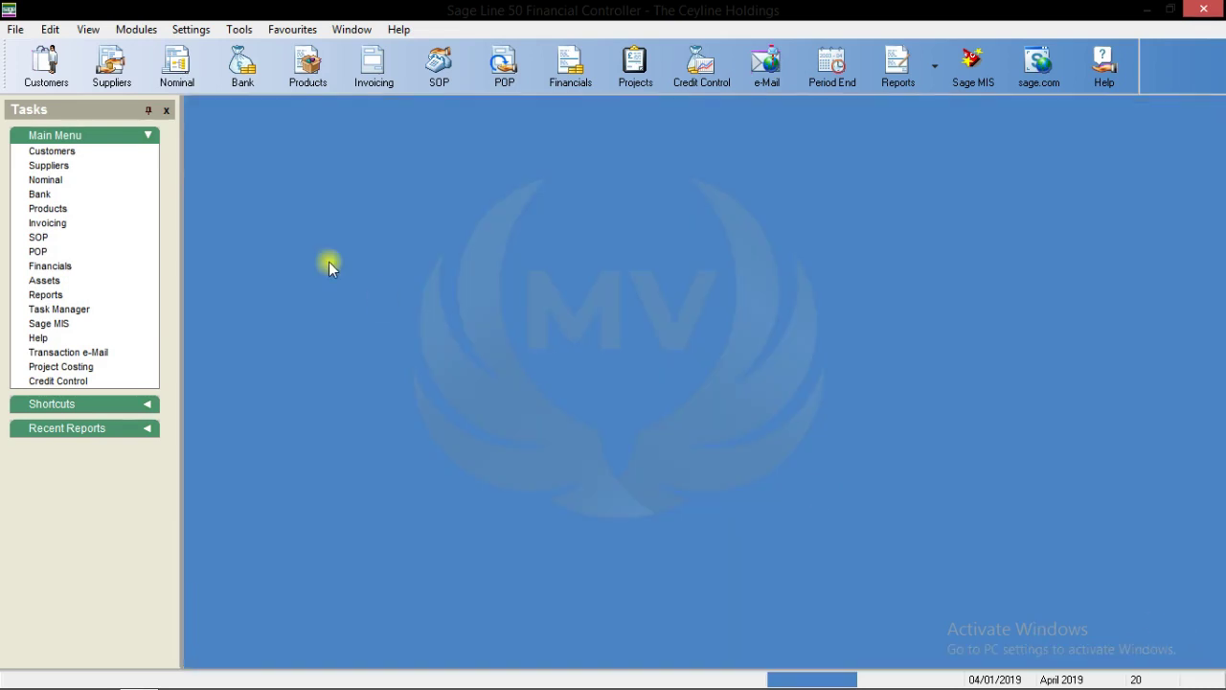
click(46, 67)
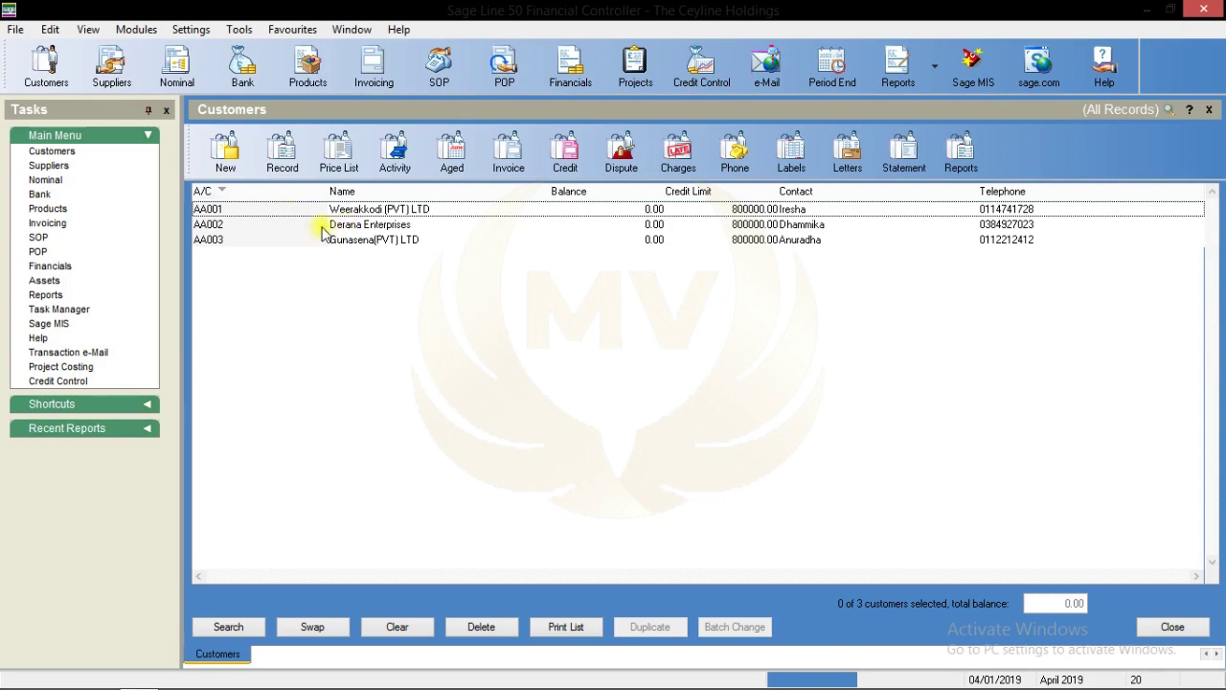
double_click(376, 211)
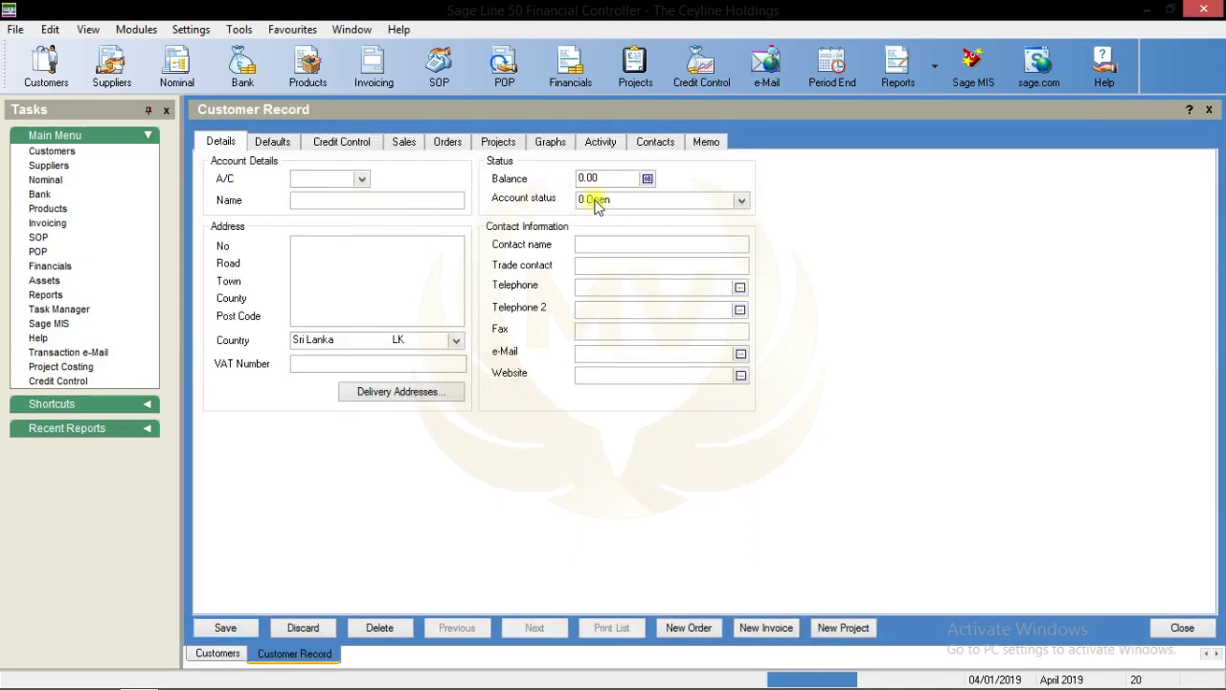
click(363, 182)
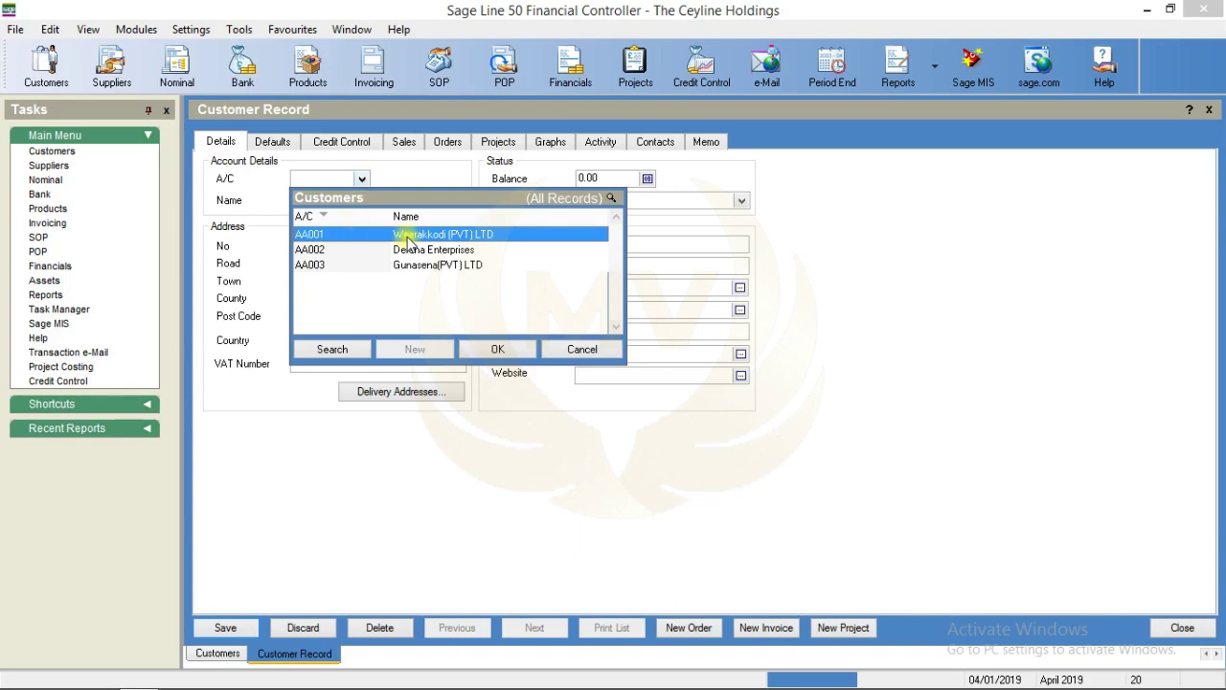
double_click(400, 235)
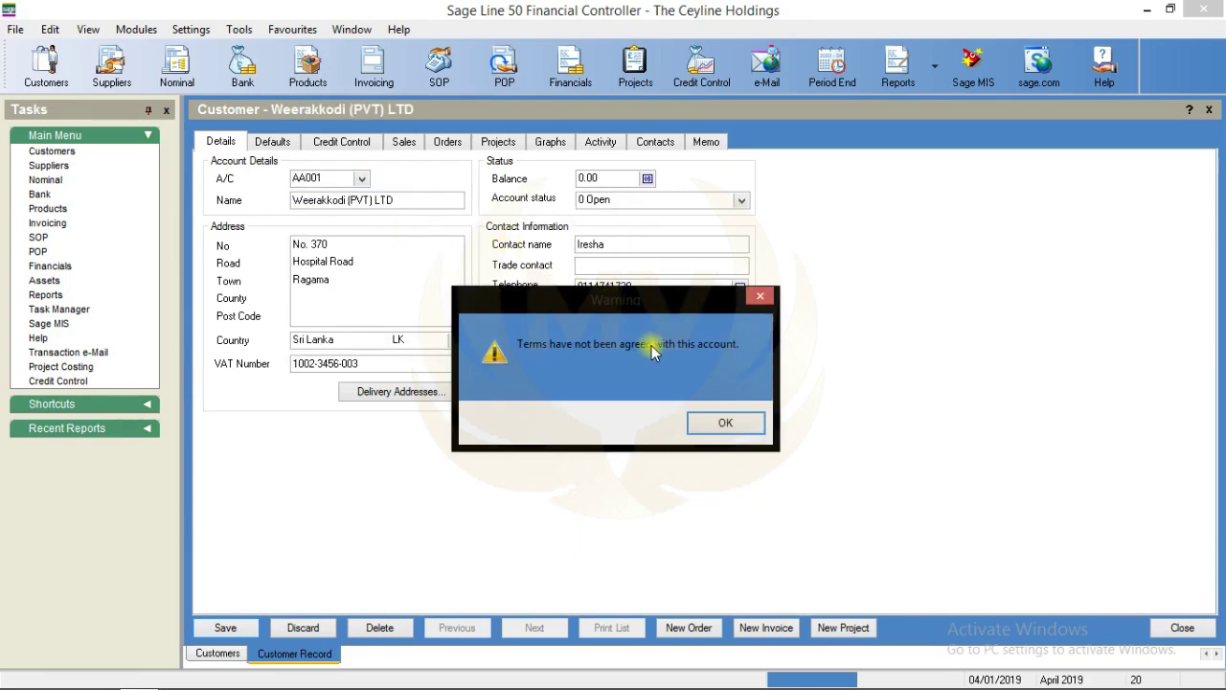
click(739, 427)
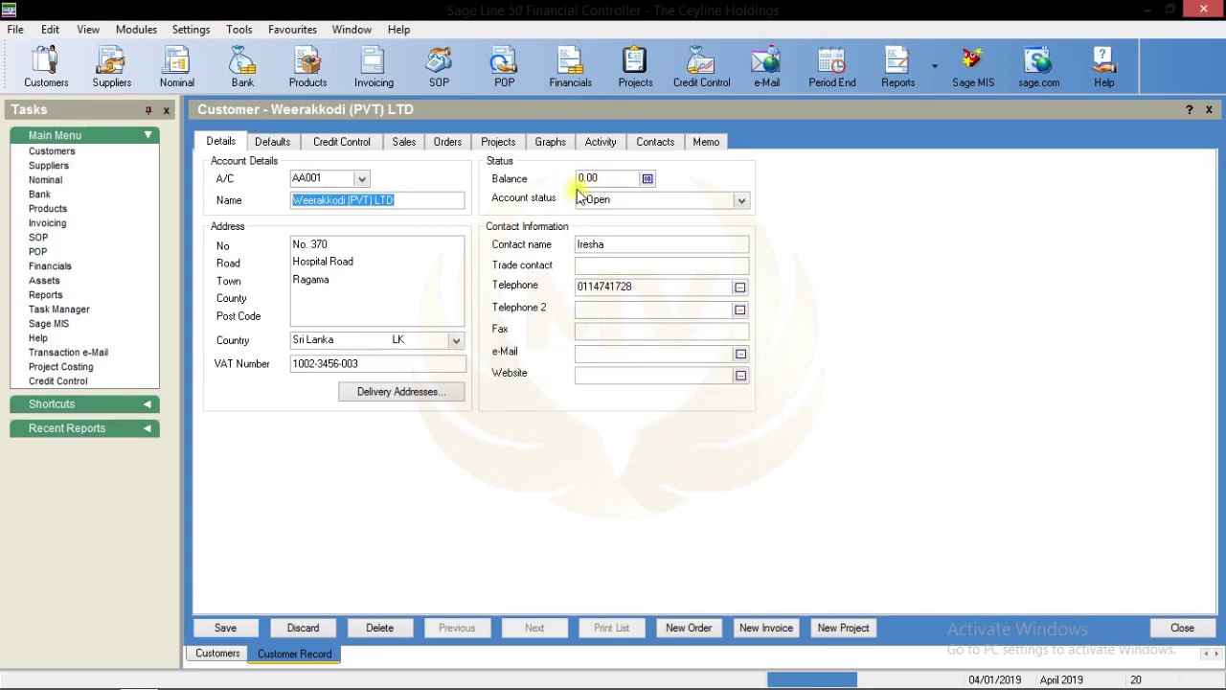
Step: Record an invoice opening balance of 200000 with reference O/B for Weerakkodi (PVT) LTD and save the customer record
click(648, 181)
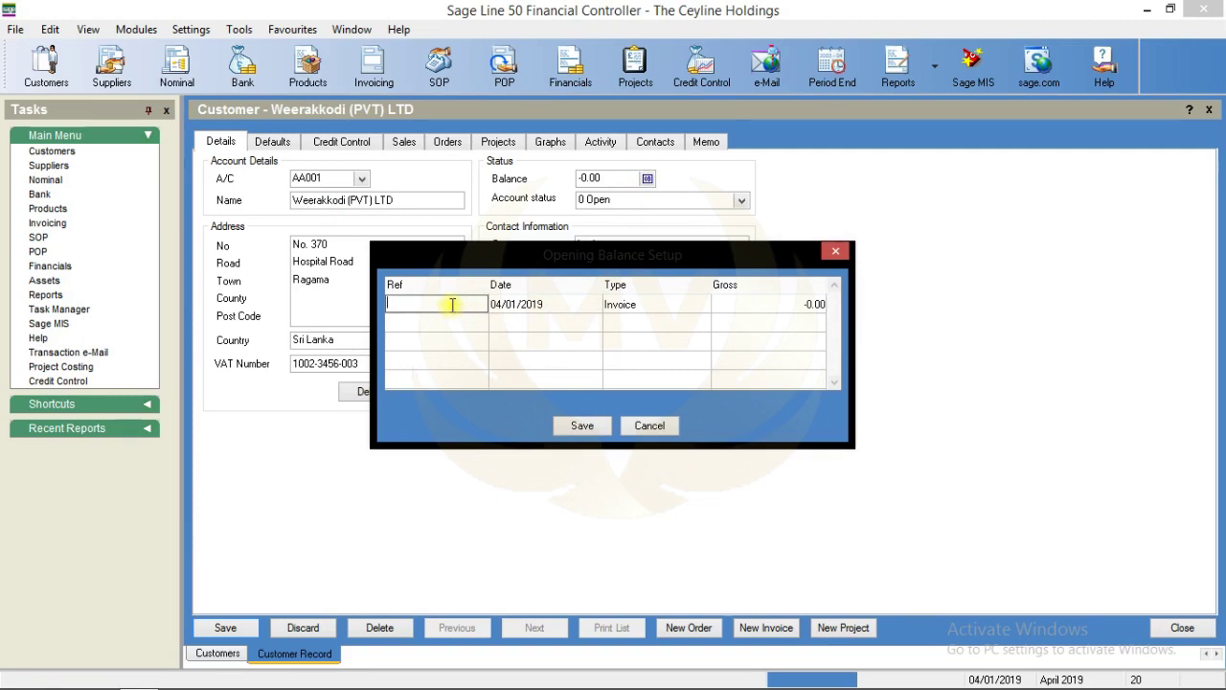
text(O/B)
click(647, 307)
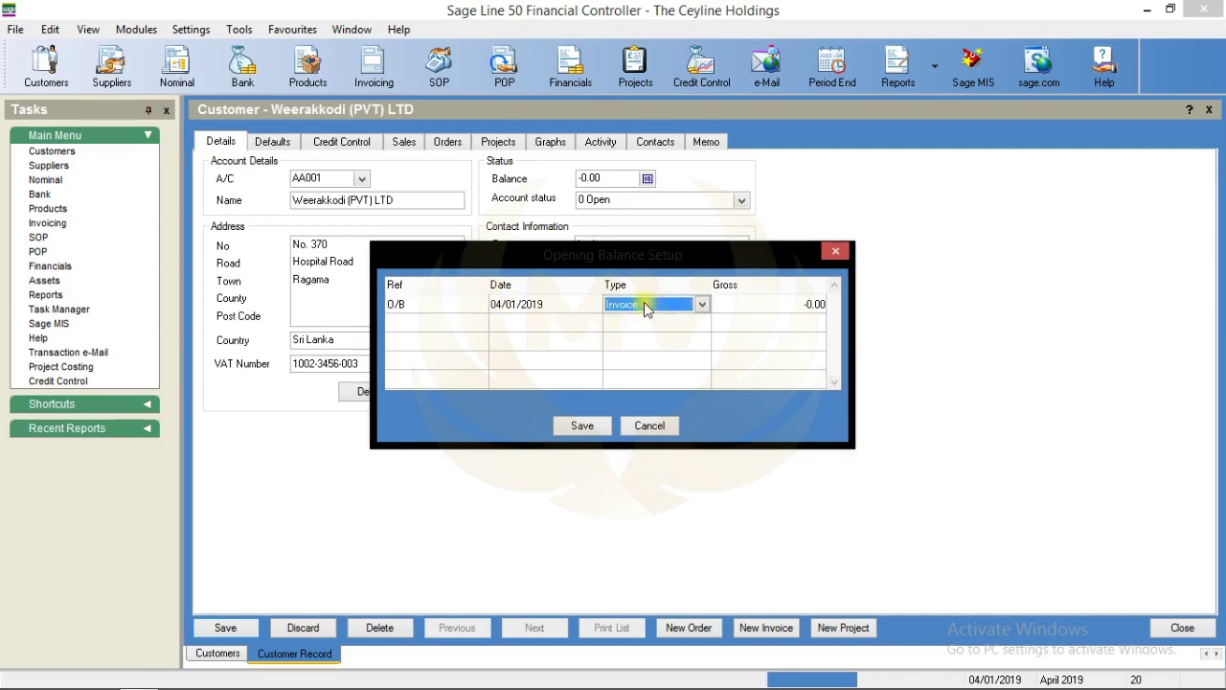
click(699, 305)
click(699, 305)
click(741, 303)
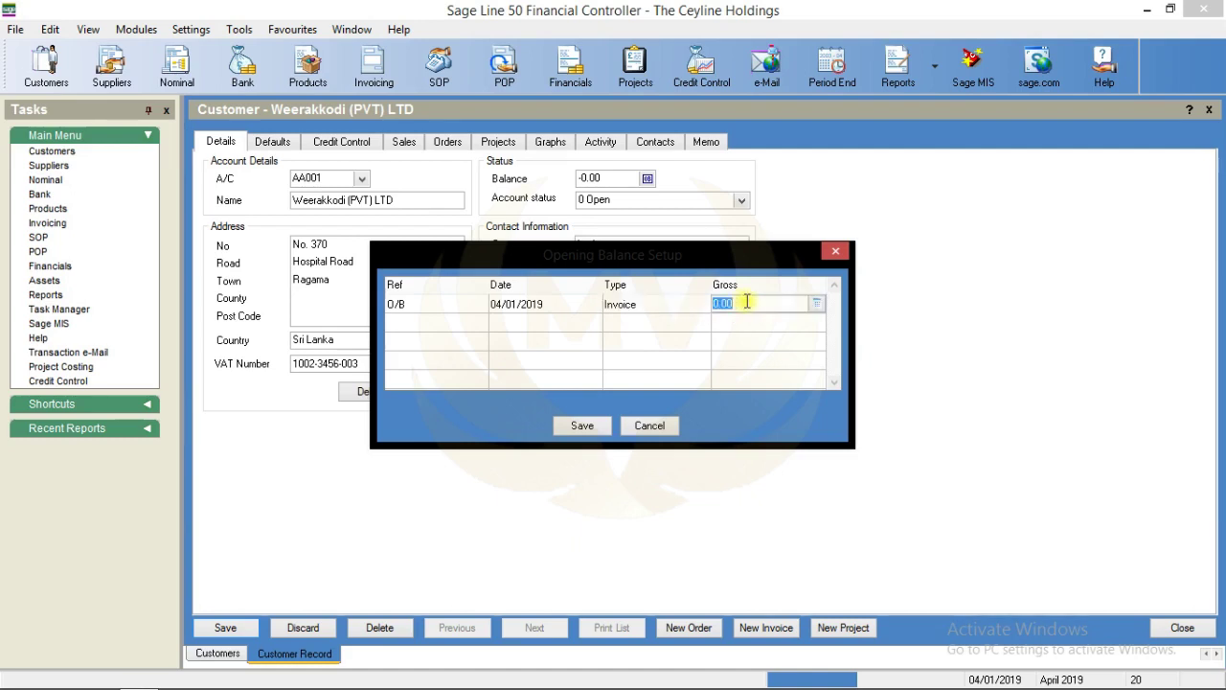
text(20000)
click(582, 425)
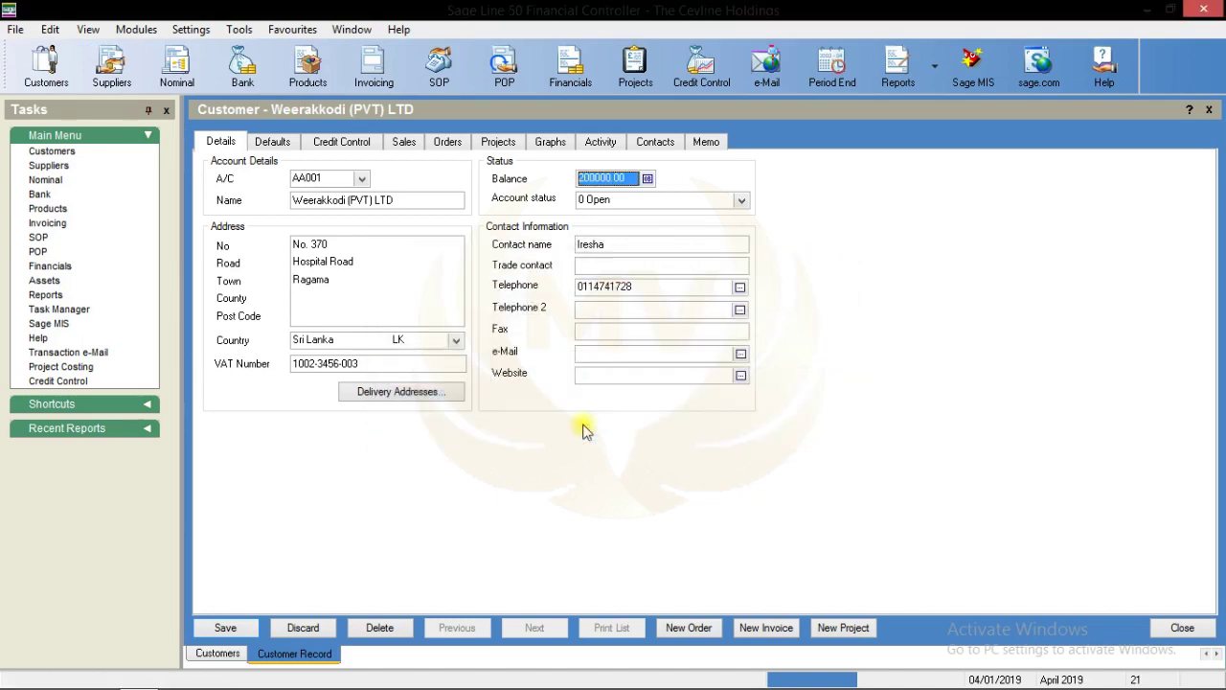
click(247, 627)
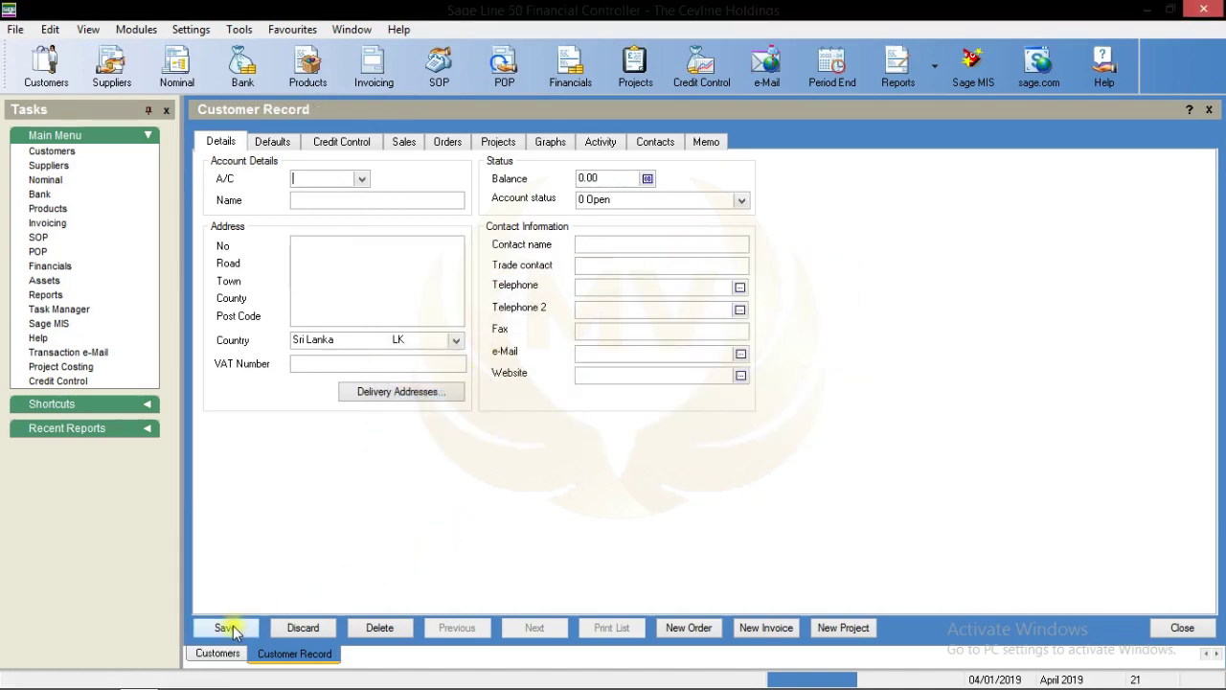
Step: Load the Derana Enterprises customer record, enter an invoice opening balance of 300000 with reference O/B and save it
click(361, 181)
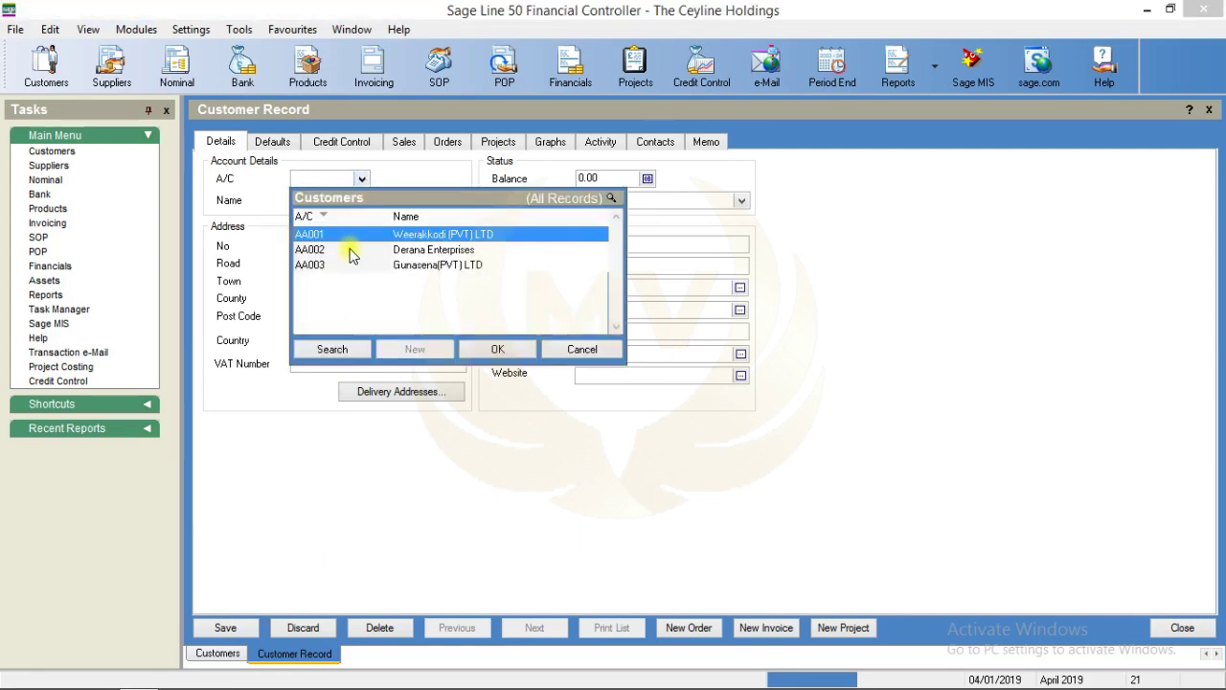
double_click(311, 249)
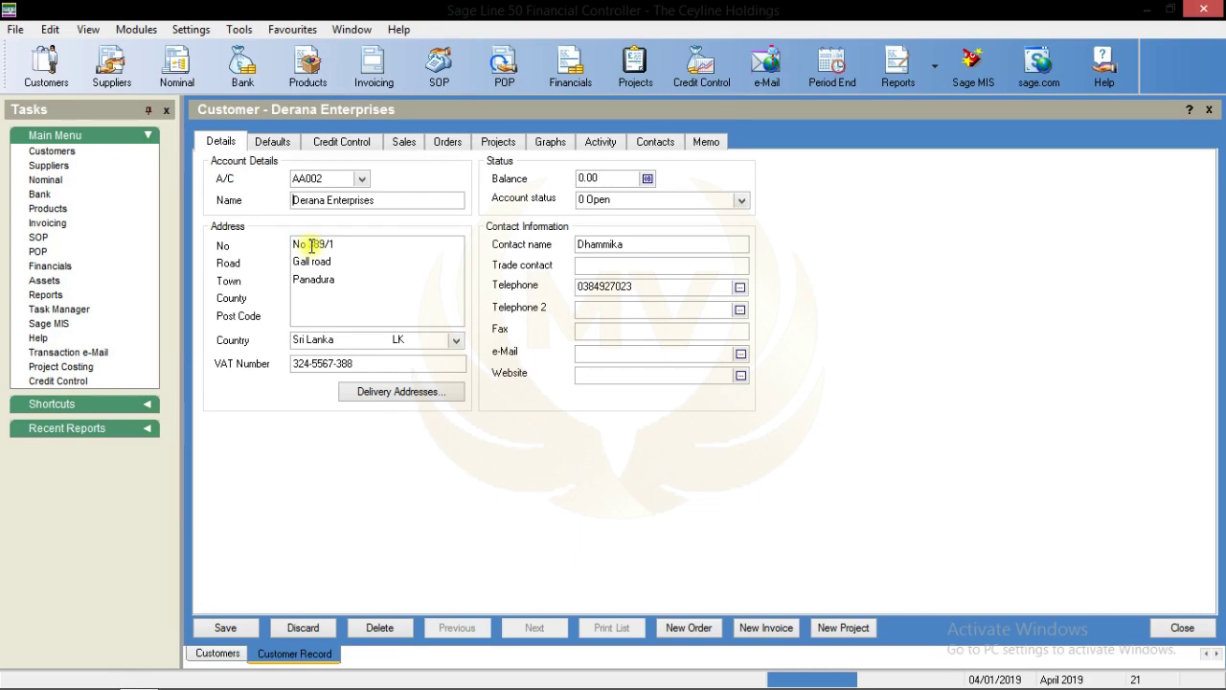
click(647, 178)
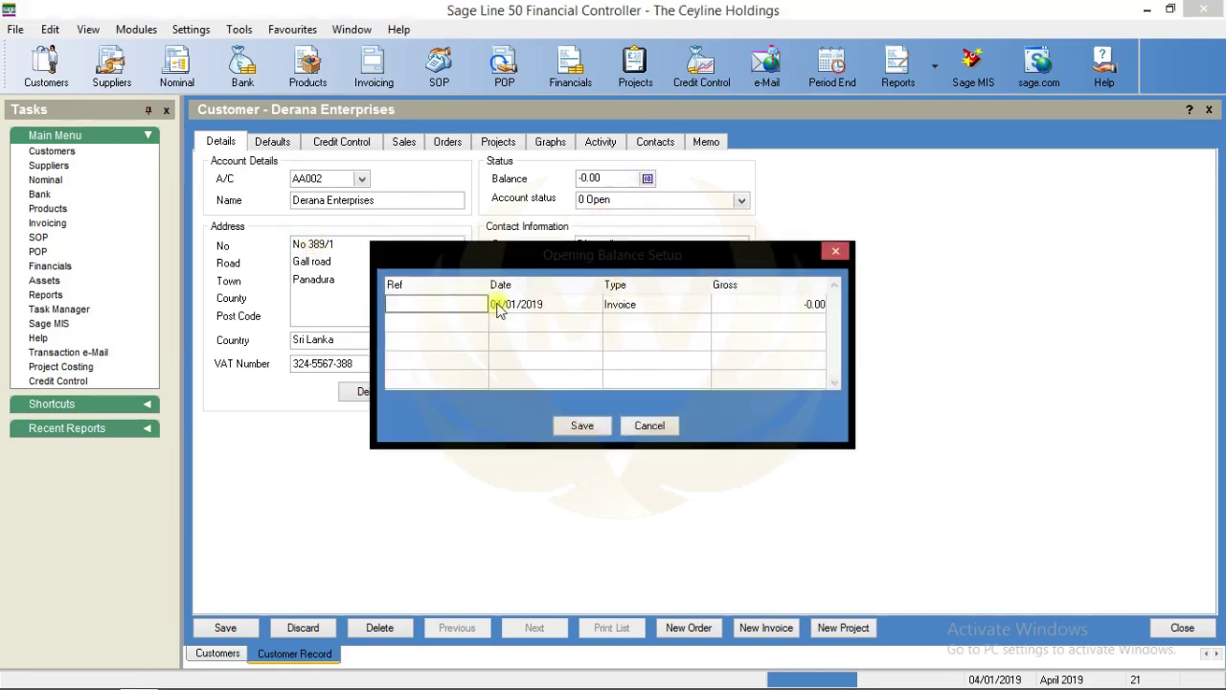
text(0)
click(651, 310)
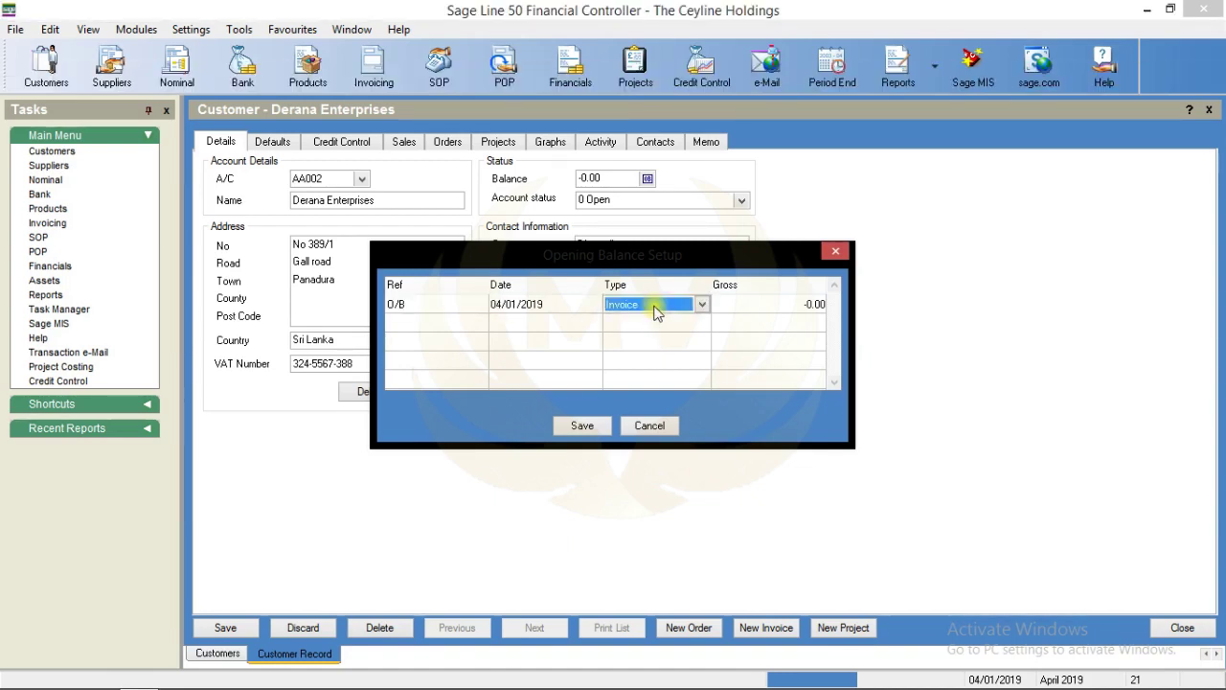
click(731, 305)
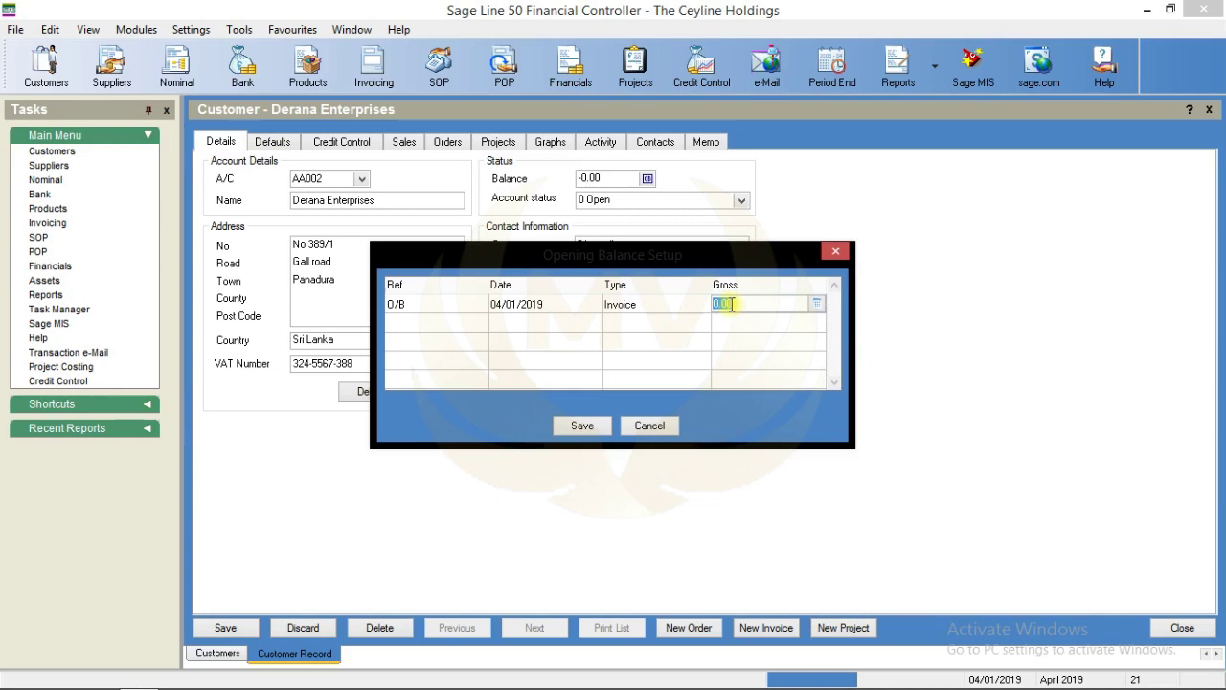
text(300000)
click(566, 424)
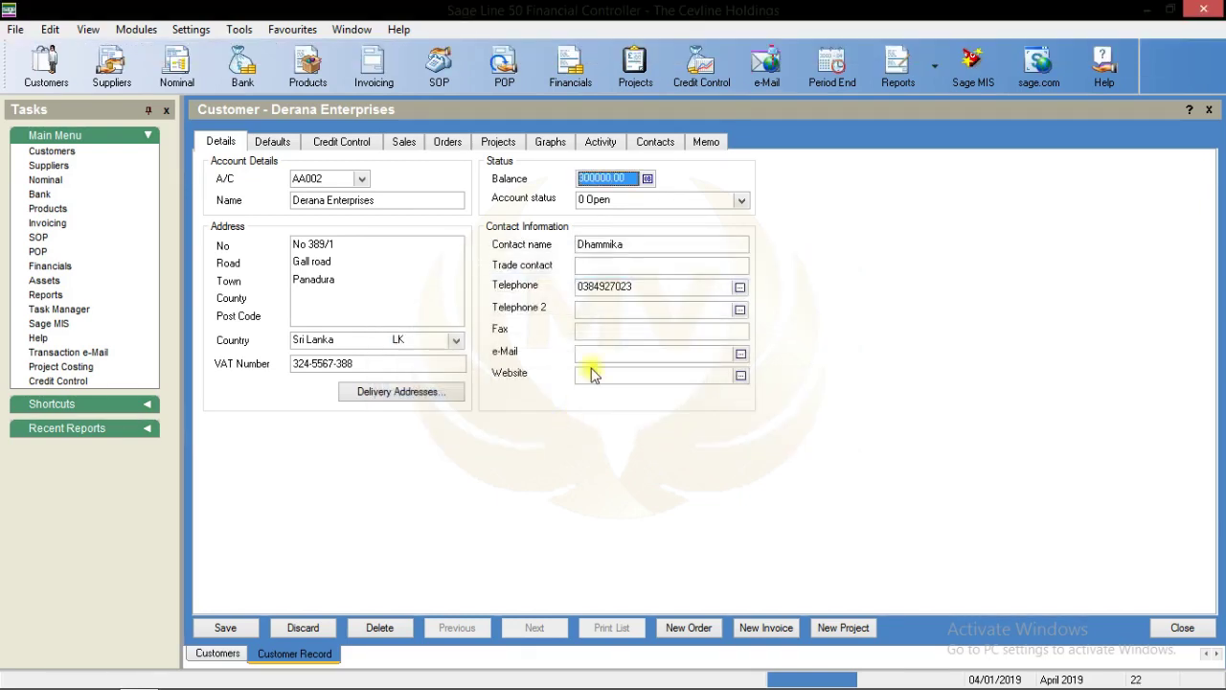
click(233, 632)
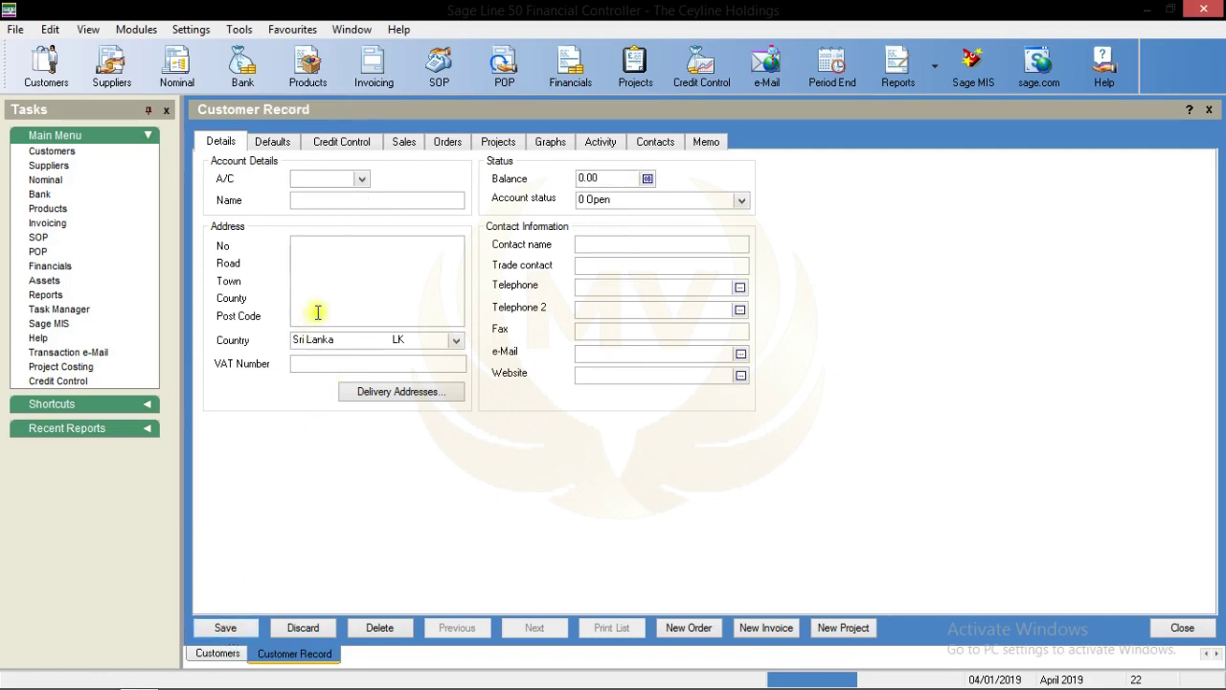
Step: Load the Gunasena(PVT) LTD customer record, enter an invoice opening balance of 250000 with reference O/B and save it
click(361, 180)
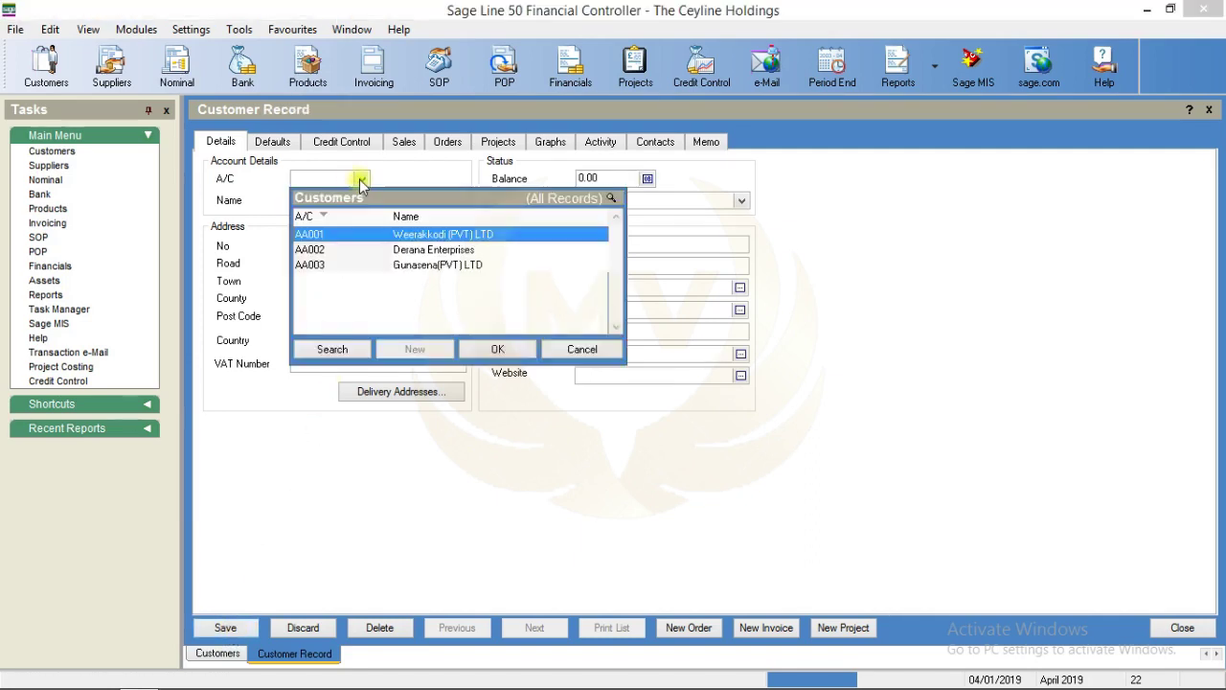
click(330, 266)
double_click(330, 267)
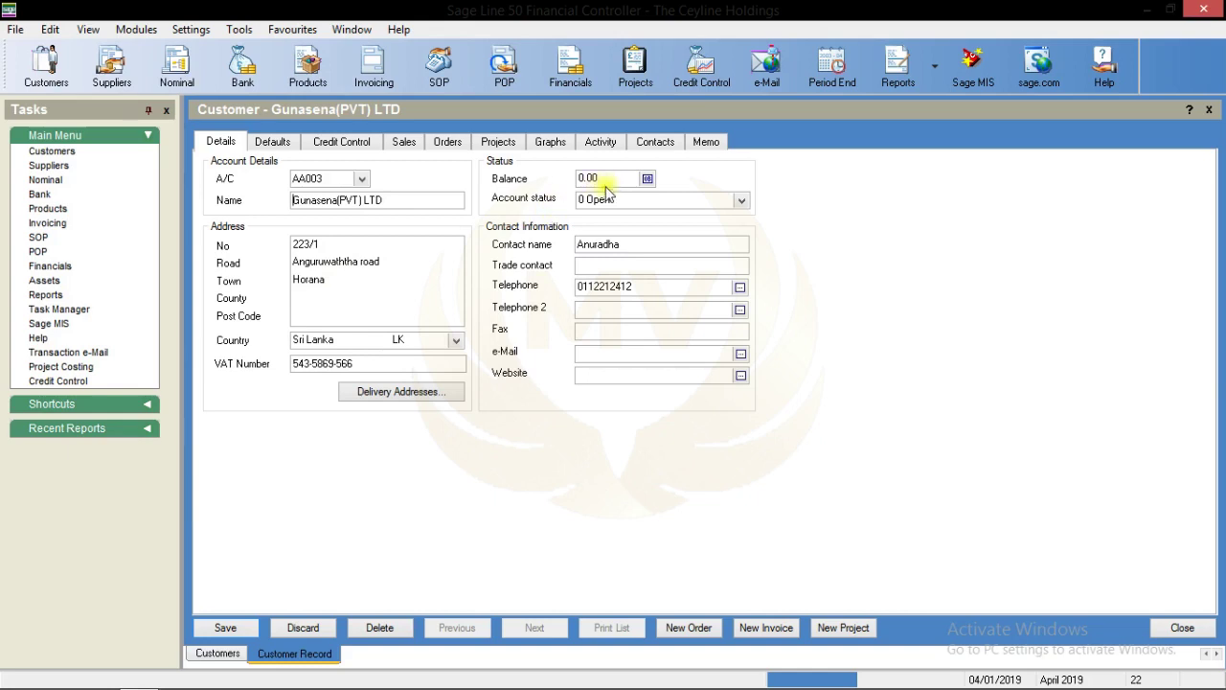
click(647, 179)
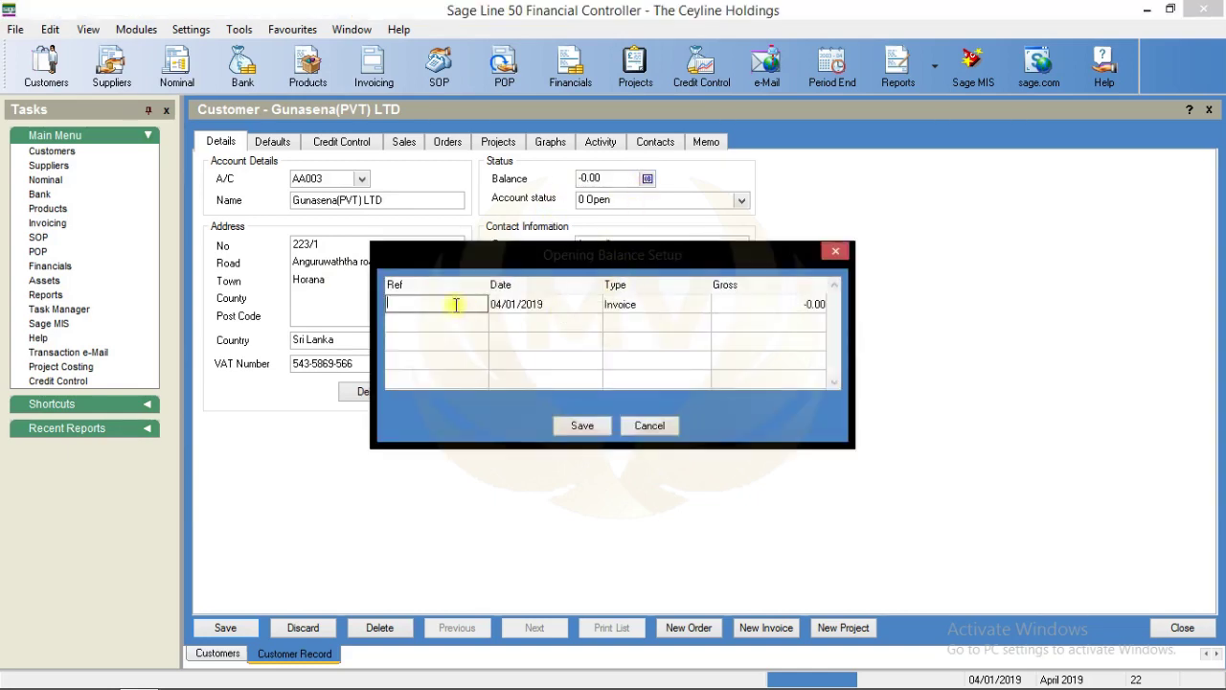
text(0/B)
click(752, 305)
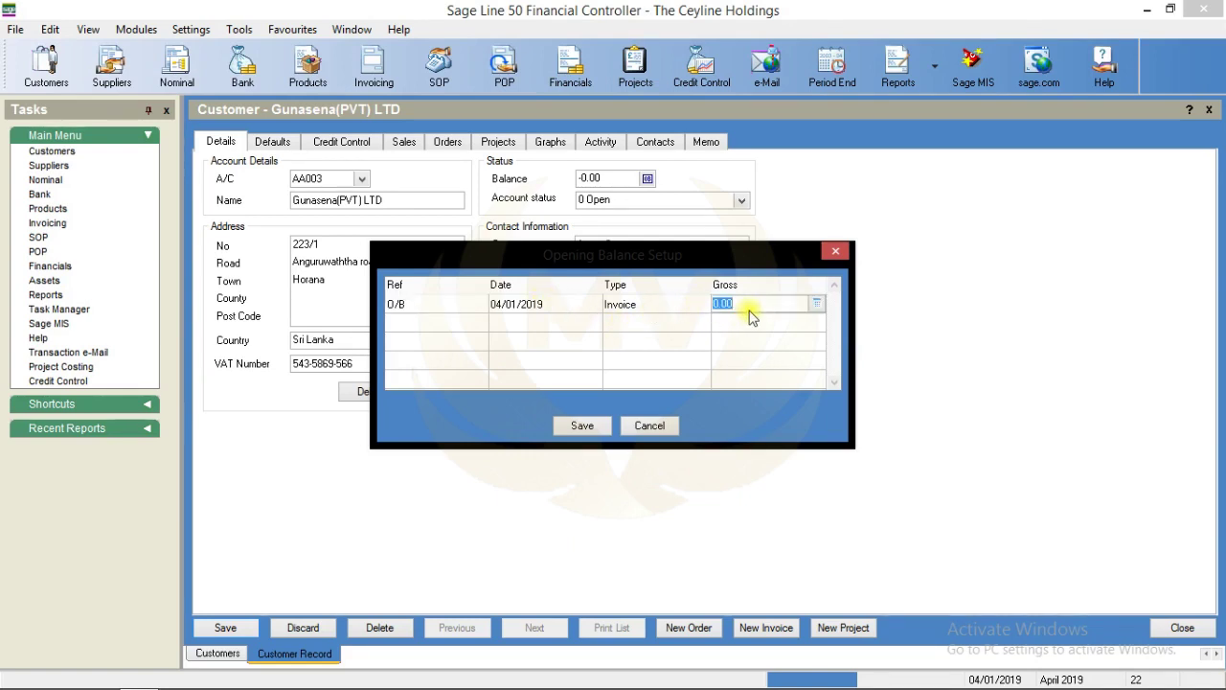
text(25)
click(588, 425)
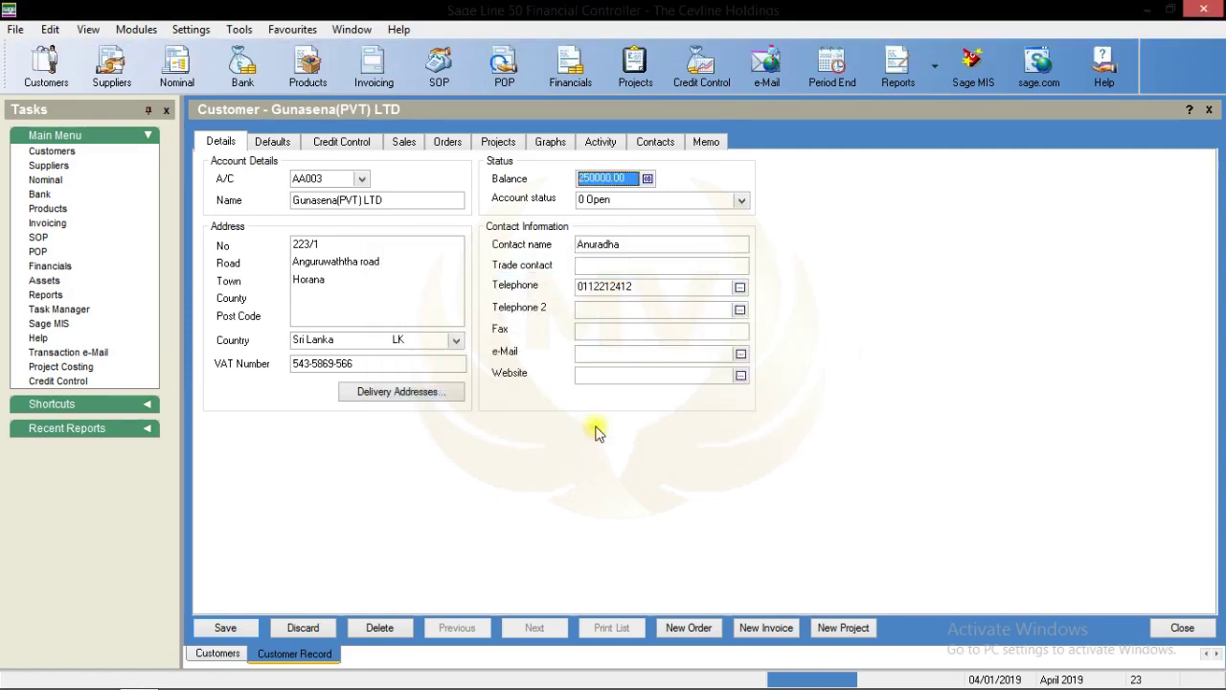
click(243, 627)
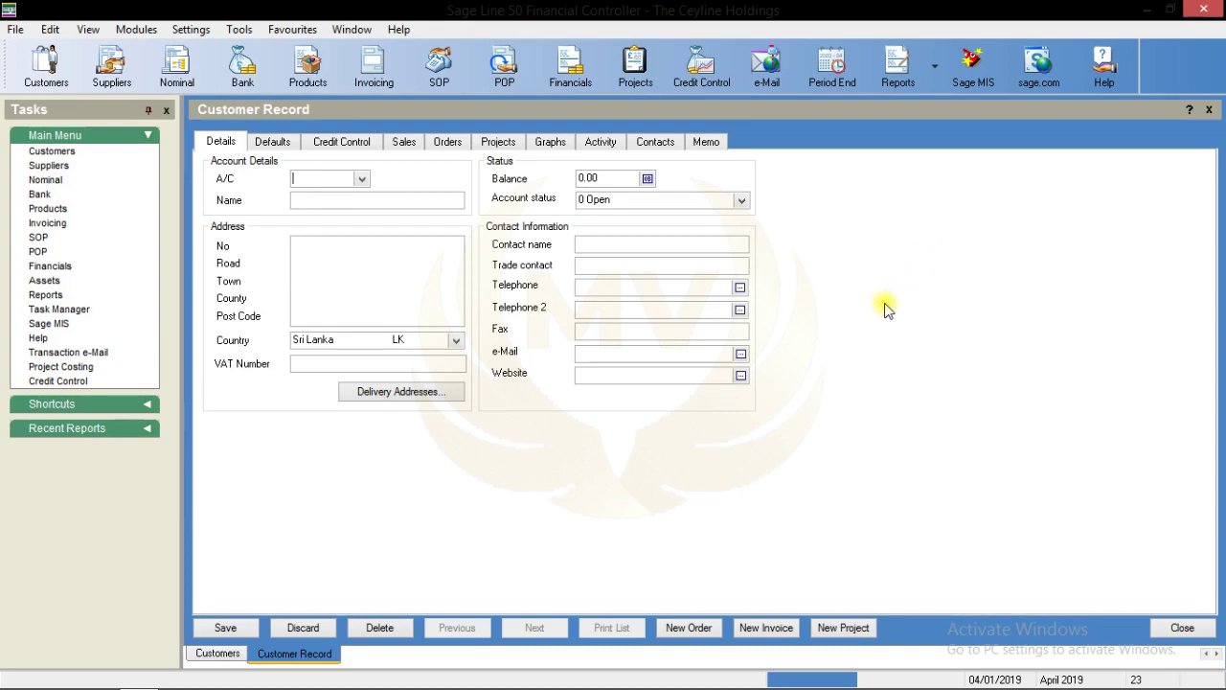
Step: Close the customer record and customer list, and return to the nominal ledger to check the Debtors Account balance
click(1208, 111)
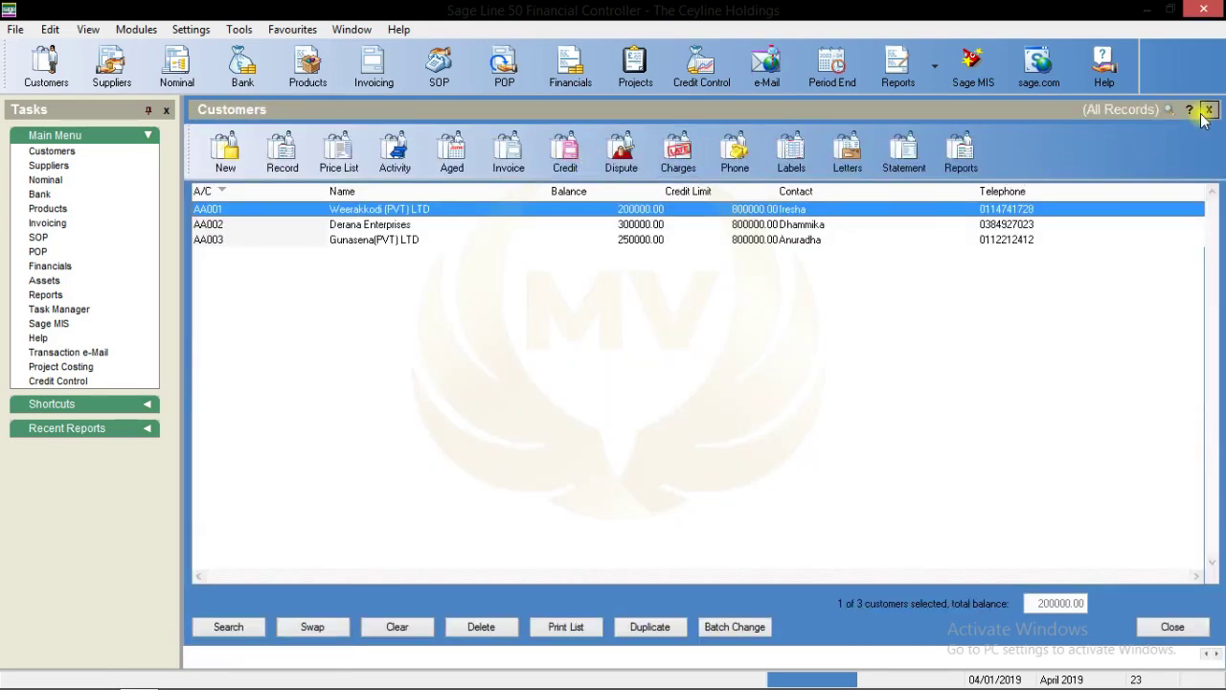
click(1208, 111)
click(176, 65)
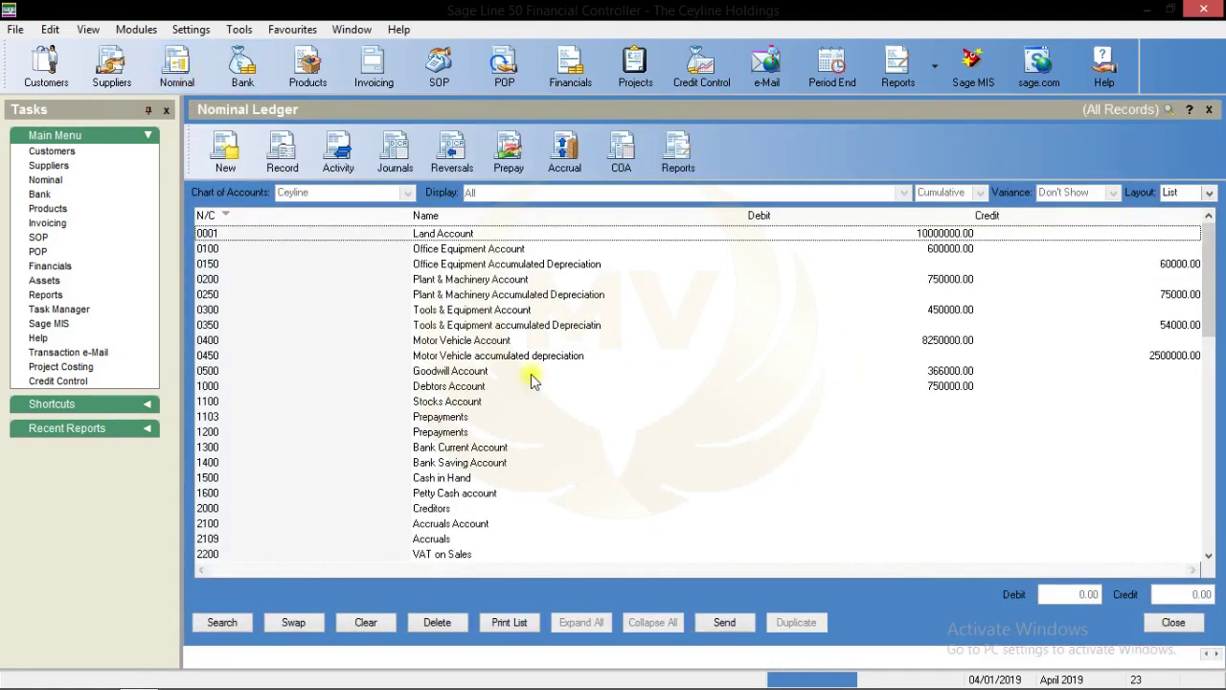
click(481, 386)
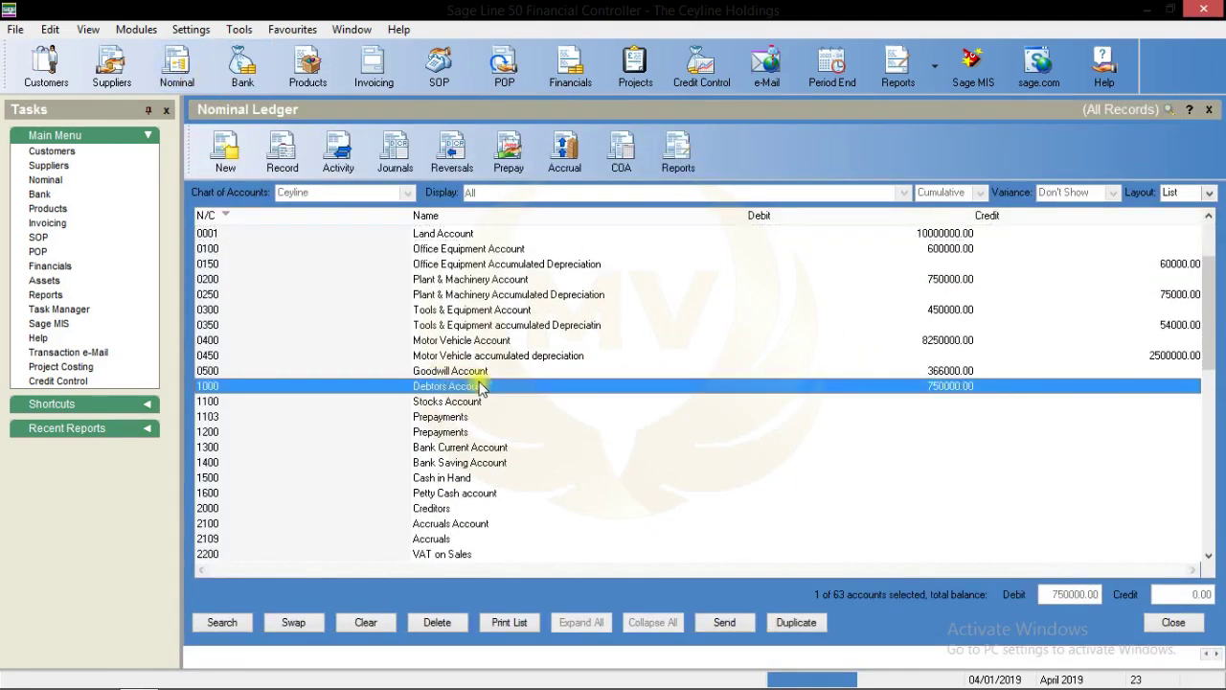
click(946, 387)
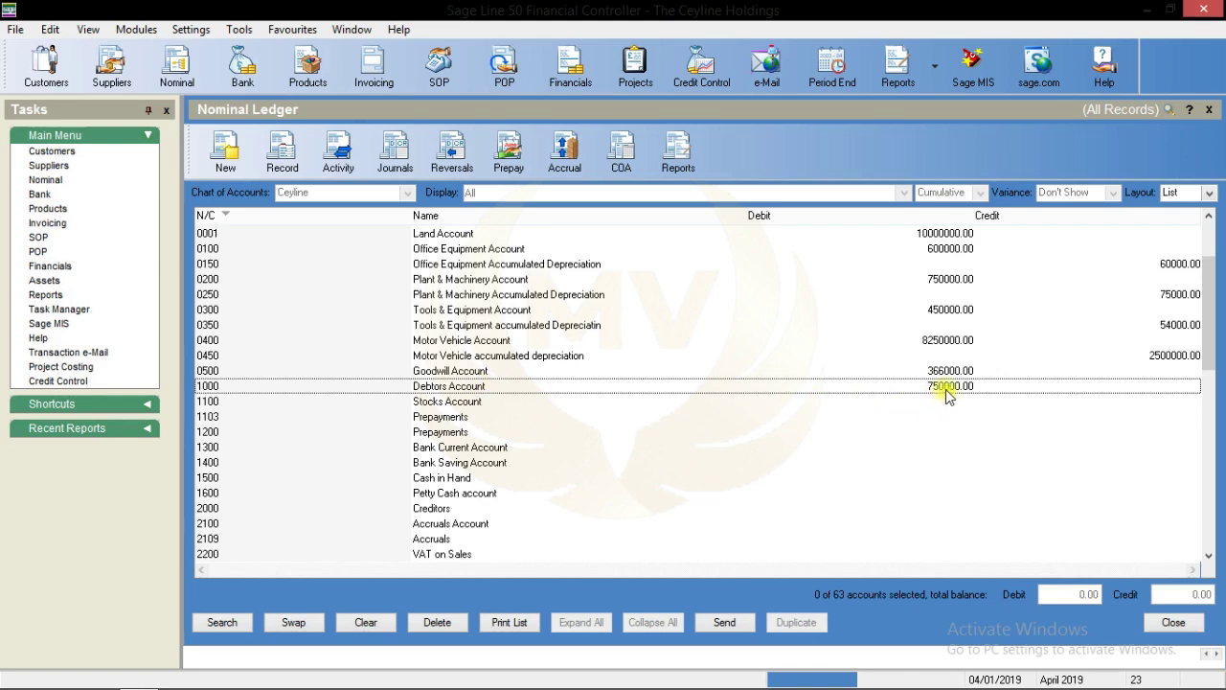
Step: Open the Stocks Account record in the nominal ledger and record a debit opening balance of 2460000
double_click(448, 401)
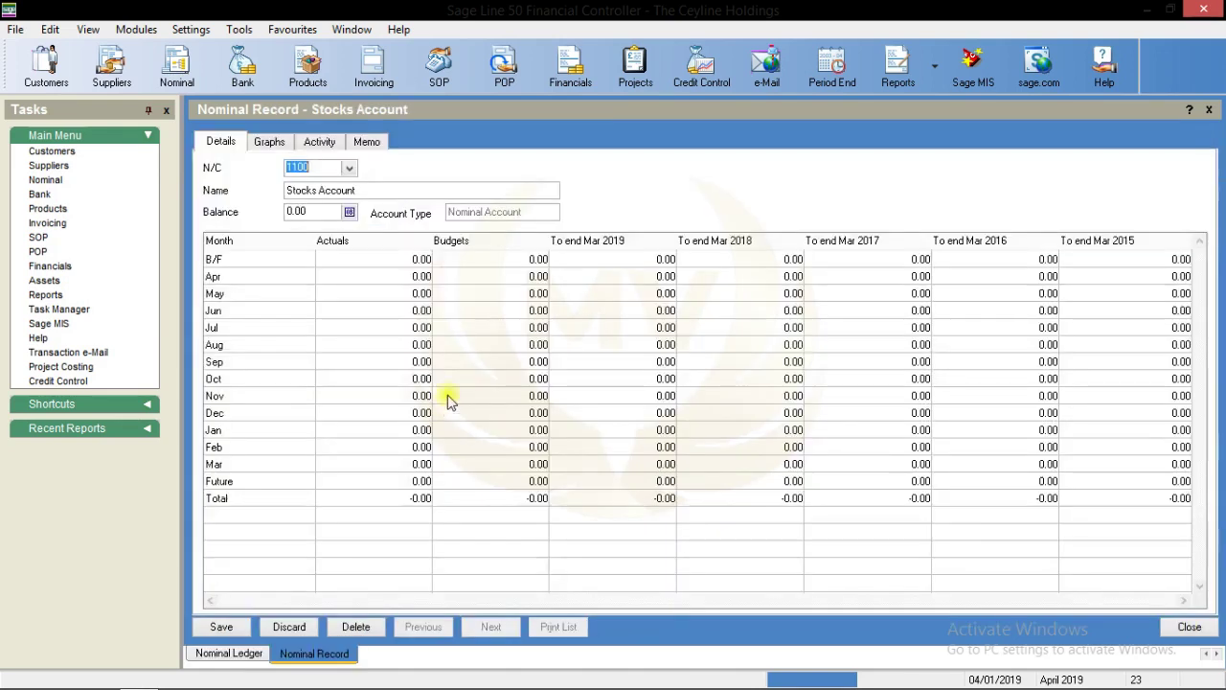
click(350, 212)
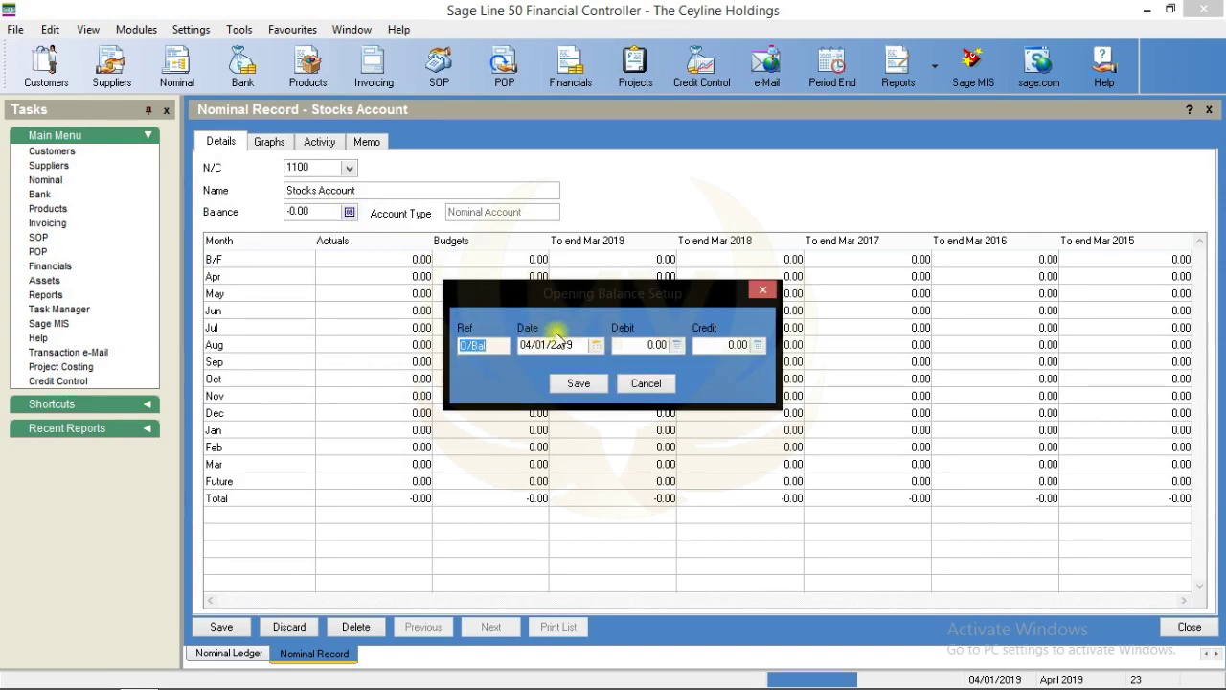
click(628, 345)
text(246)
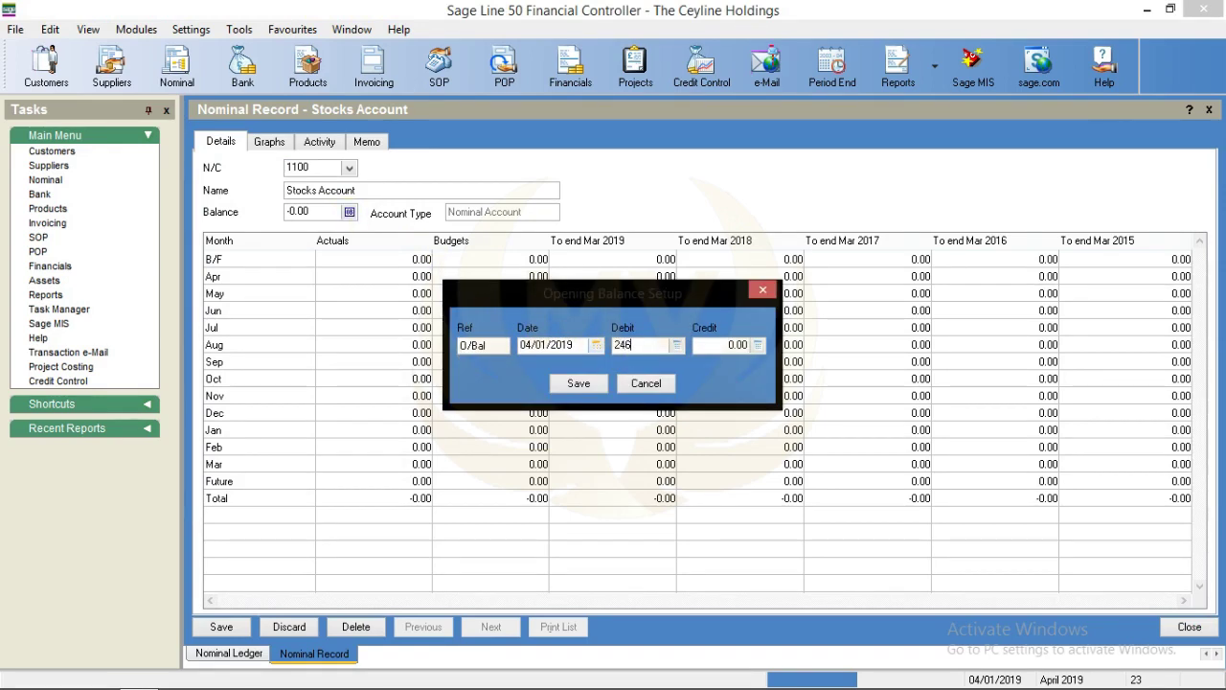
text(0000)
click(555, 387)
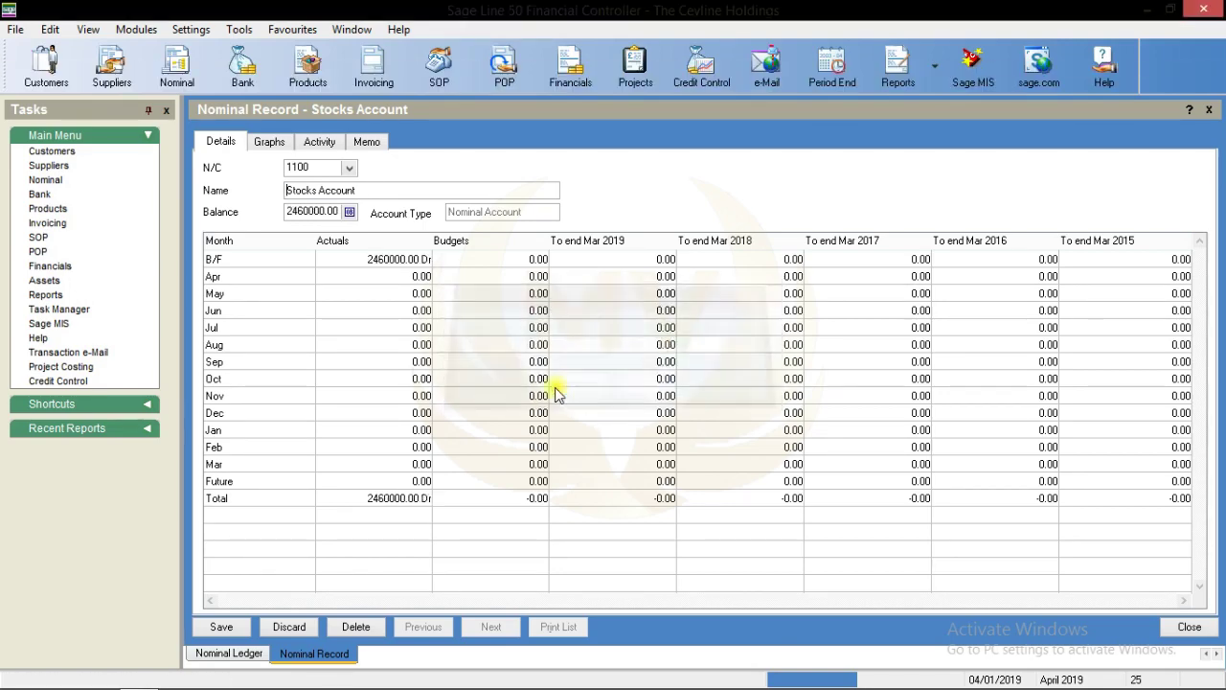
Step: Close the Stocks Account record and save a debit opening balance of 20000 for the Prepayments account with code 1103
click(1180, 624)
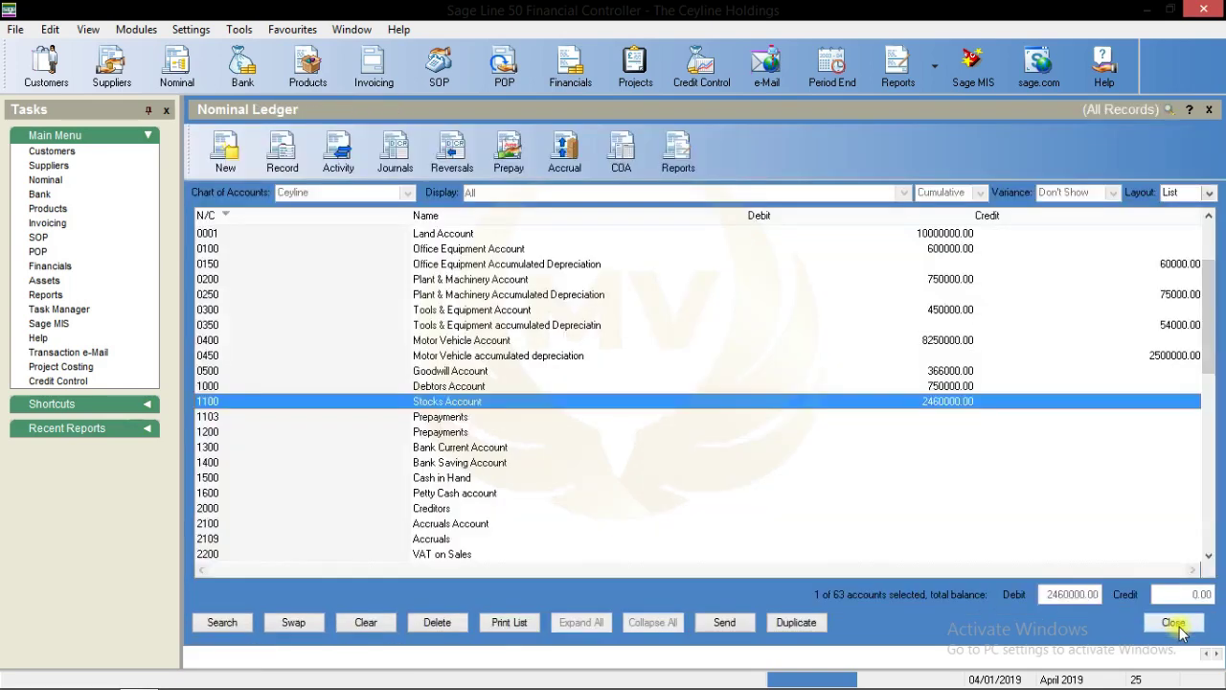
click(450, 403)
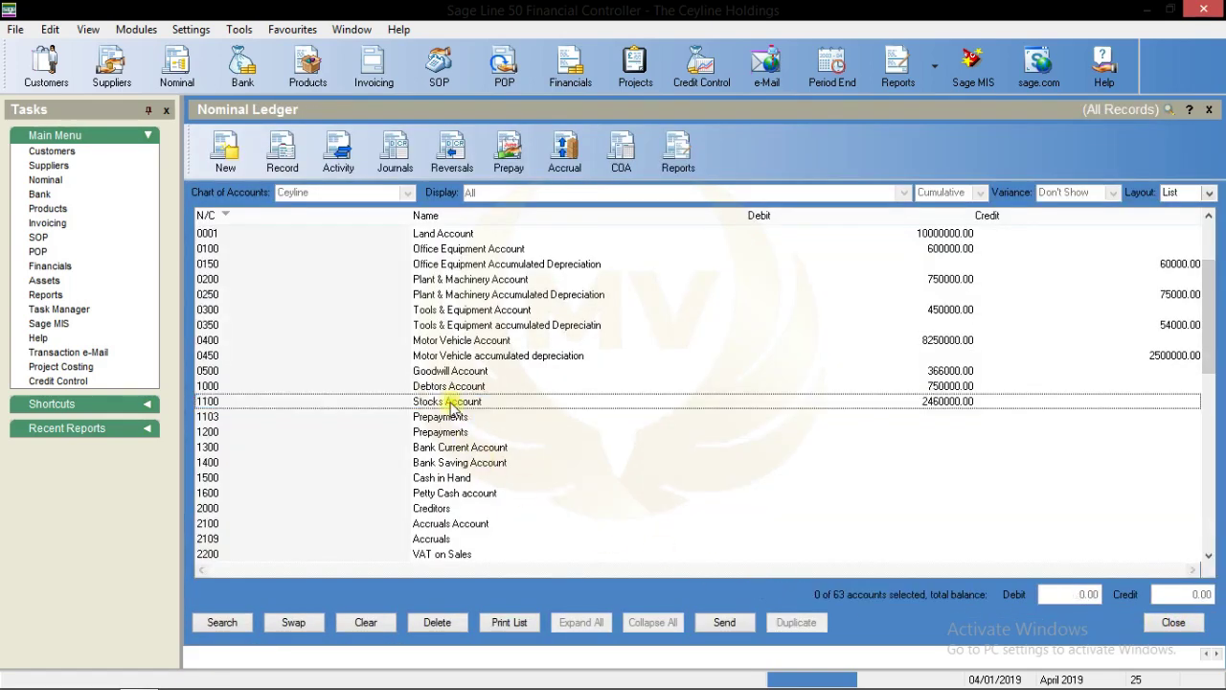
double_click(433, 417)
click(349, 212)
click(643, 344)
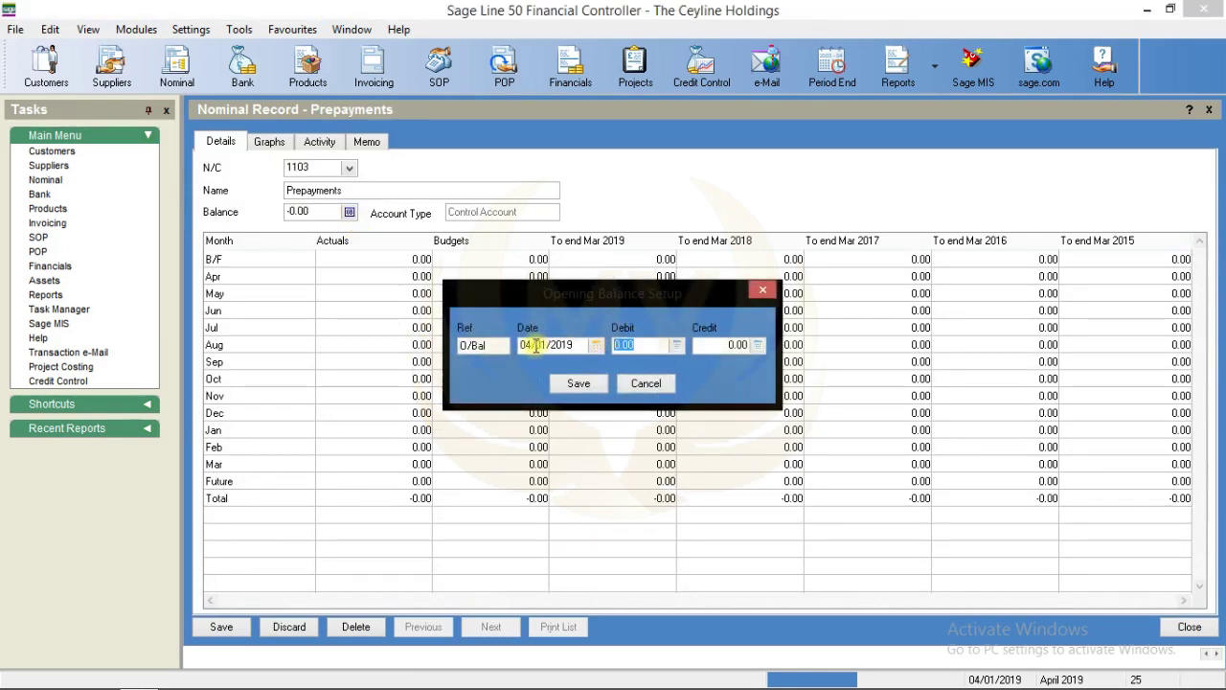
text(20000)
click(579, 383)
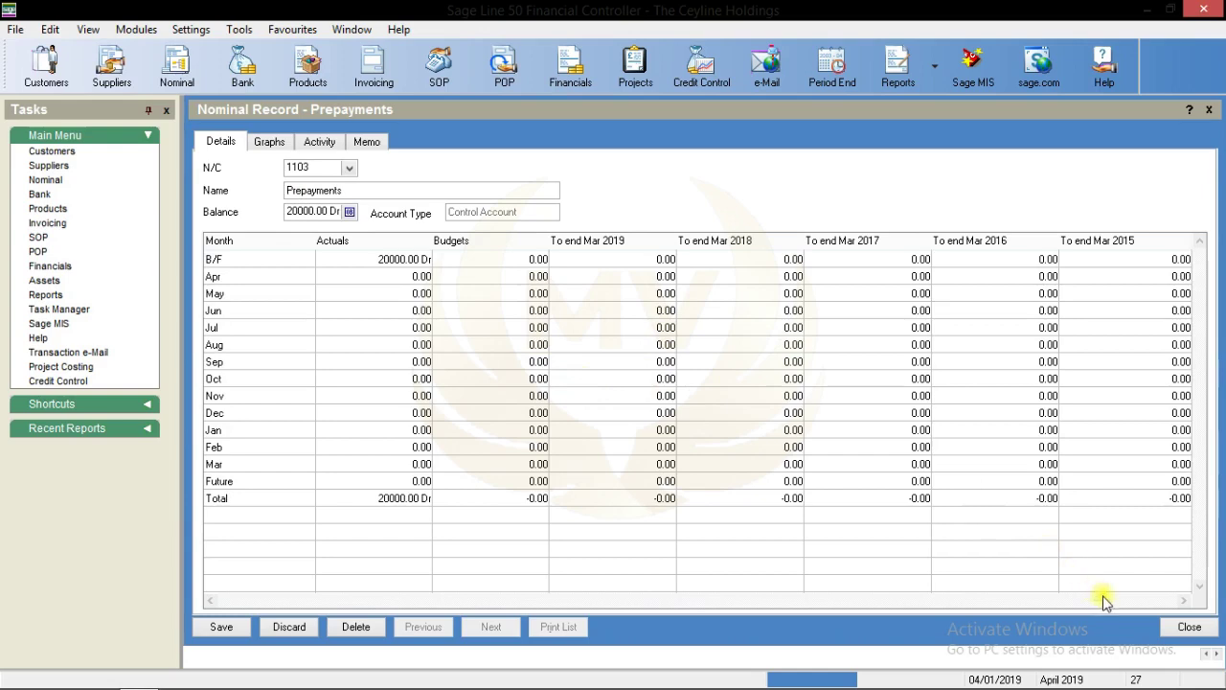
click(1186, 626)
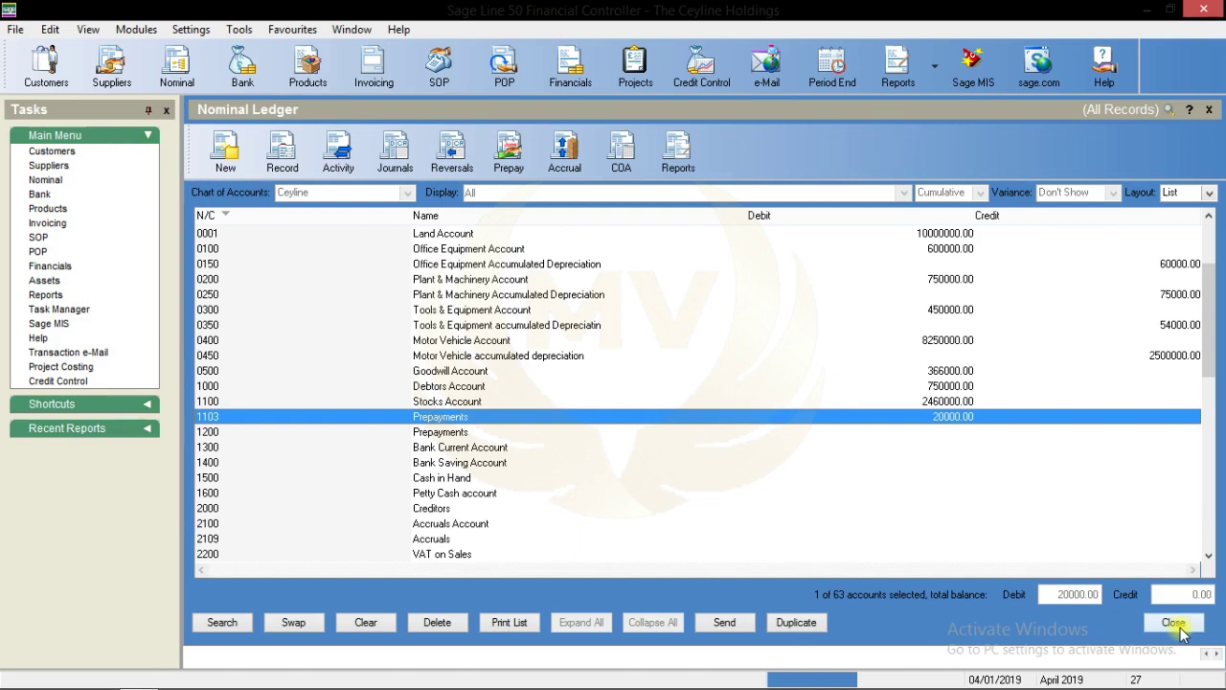
click(450, 418)
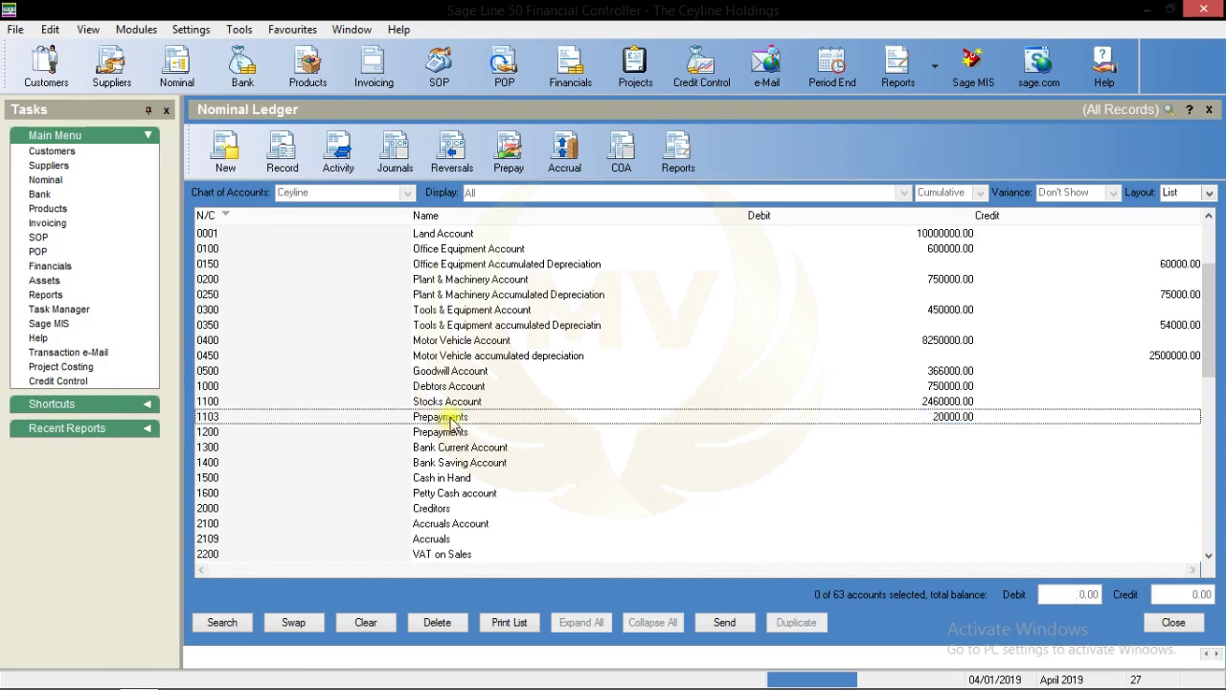
Step: Open the Bank Current Account record from the bank accounts and post an opening balance receipt of 1000000, accepting the posting date
click(234, 63)
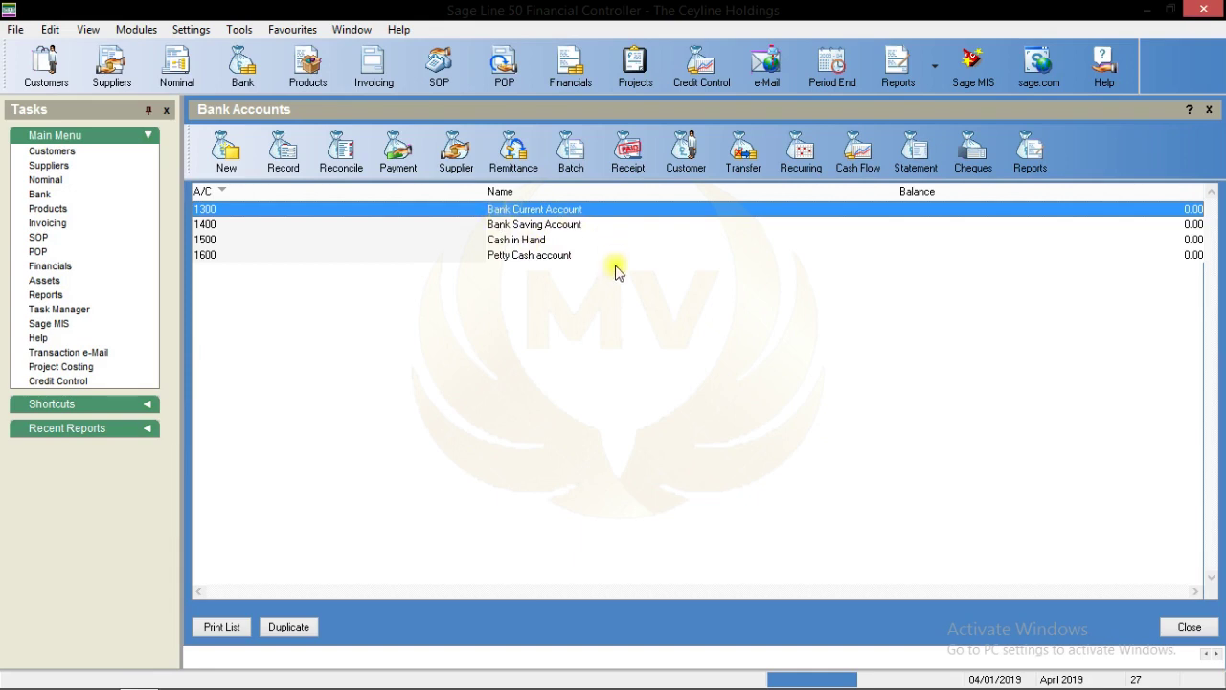
click(507, 214)
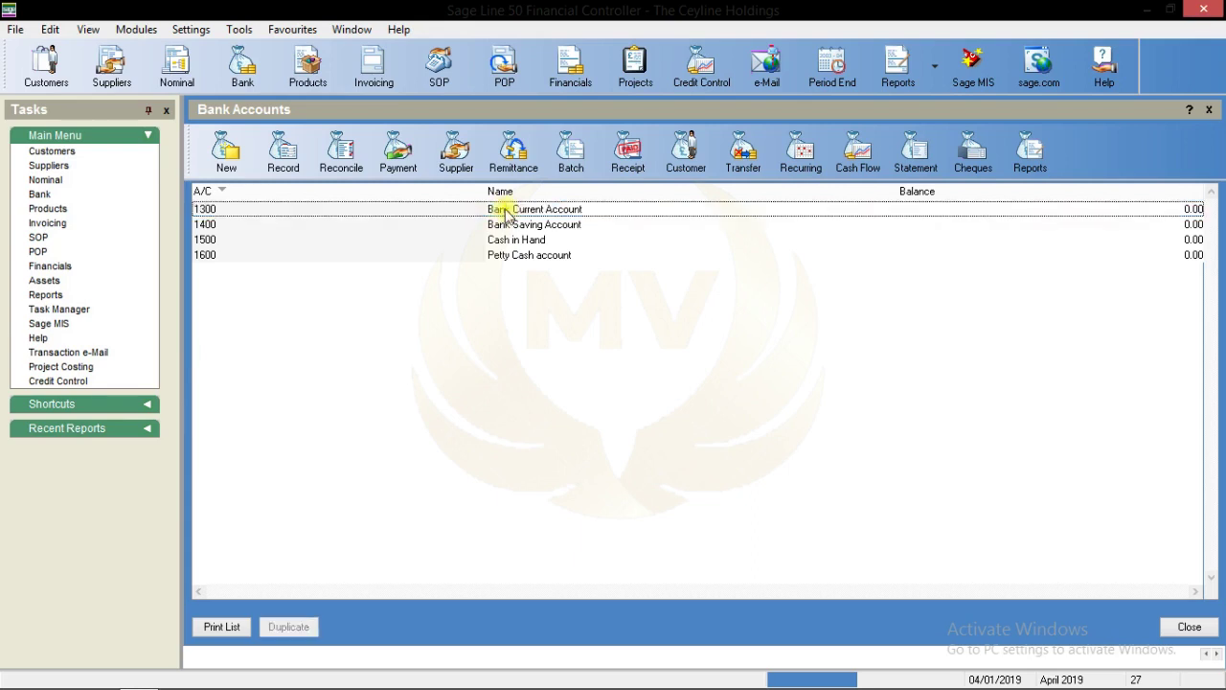
double_click(506, 213)
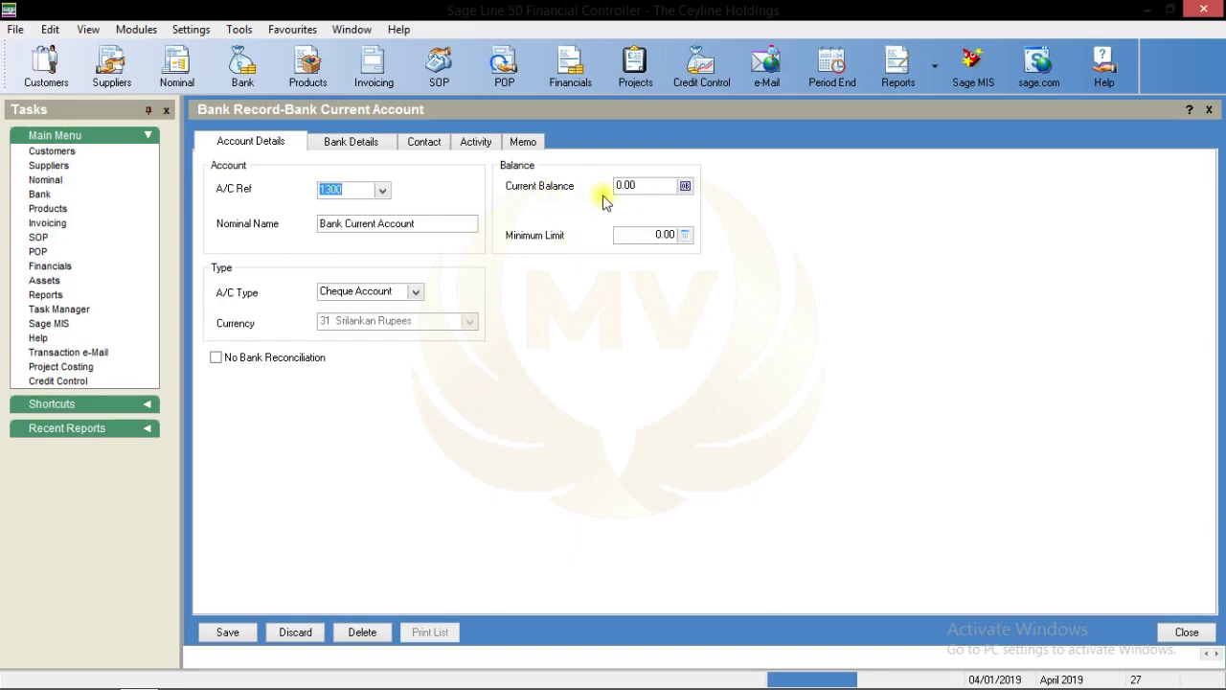
click(684, 186)
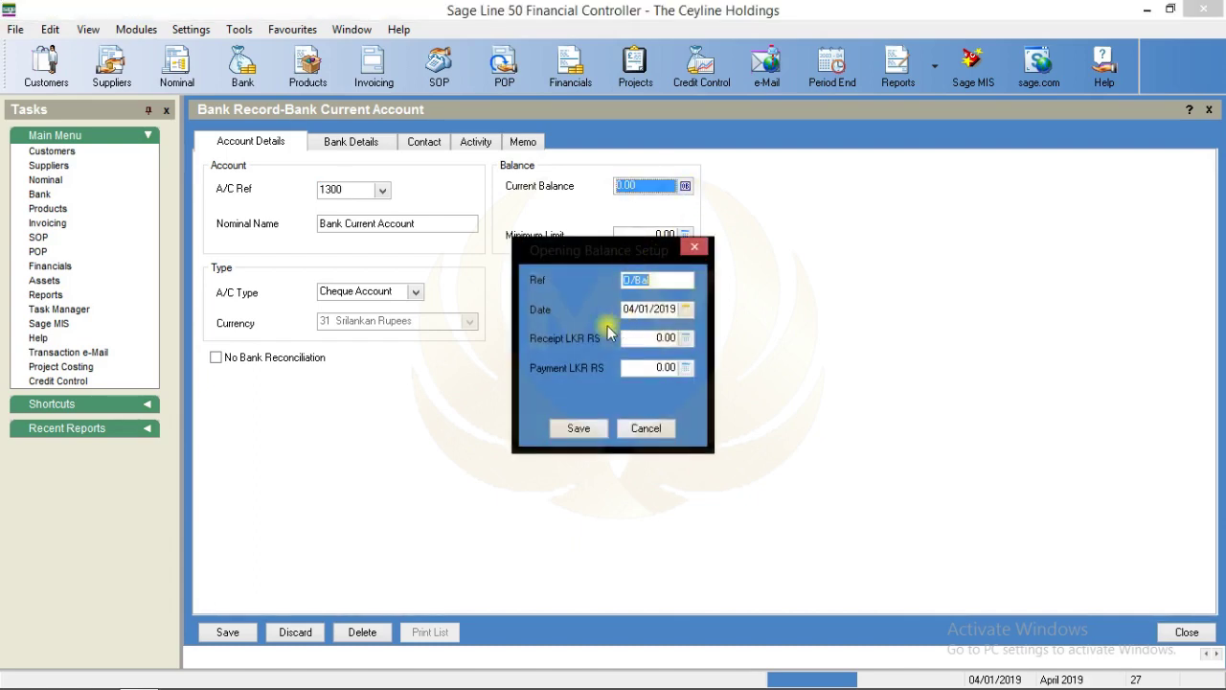
click(659, 339)
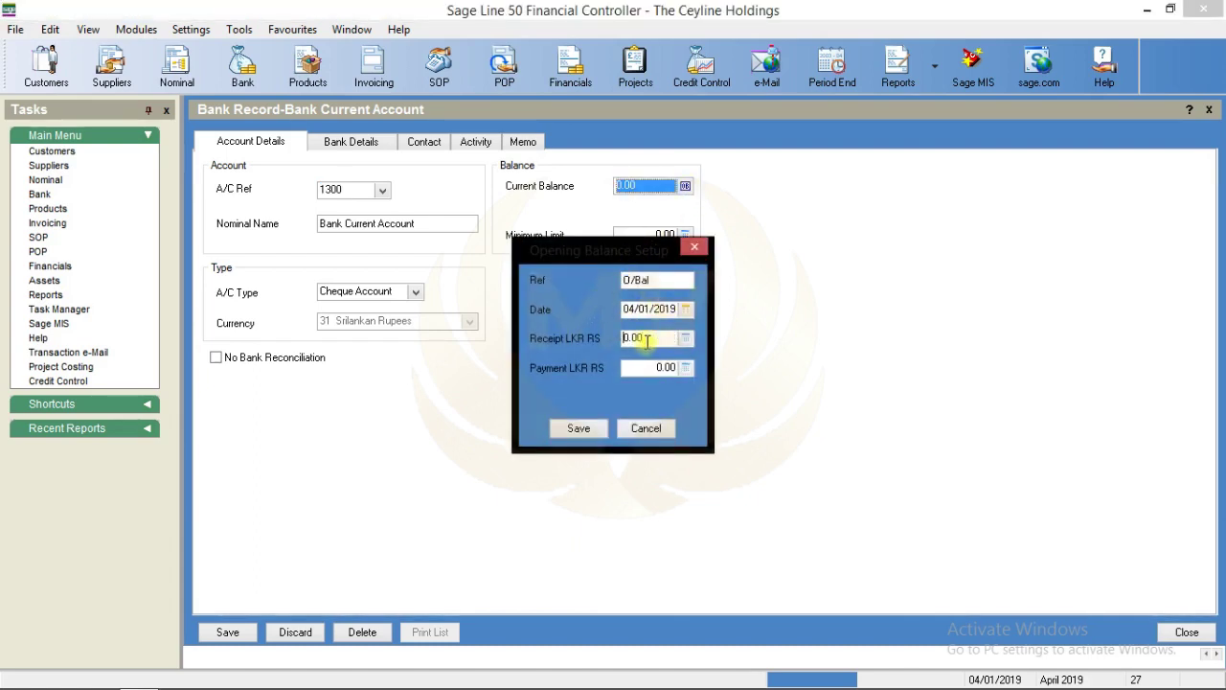
drag(664, 336, 613, 341)
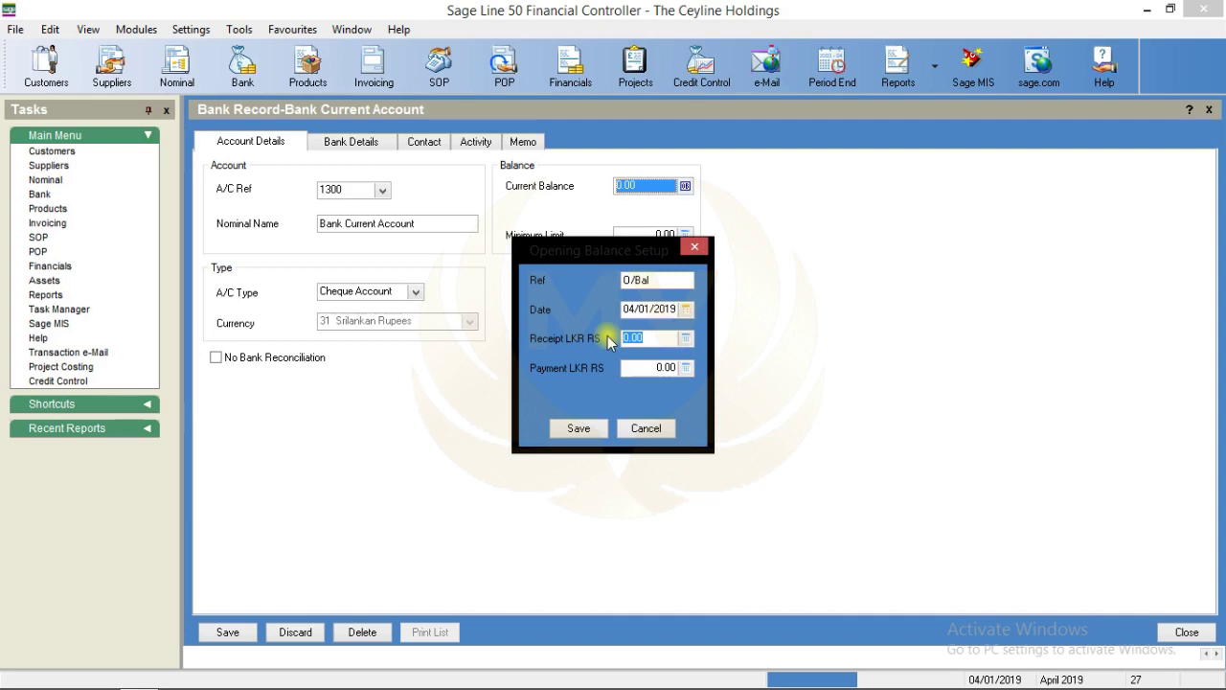
text(1000000)
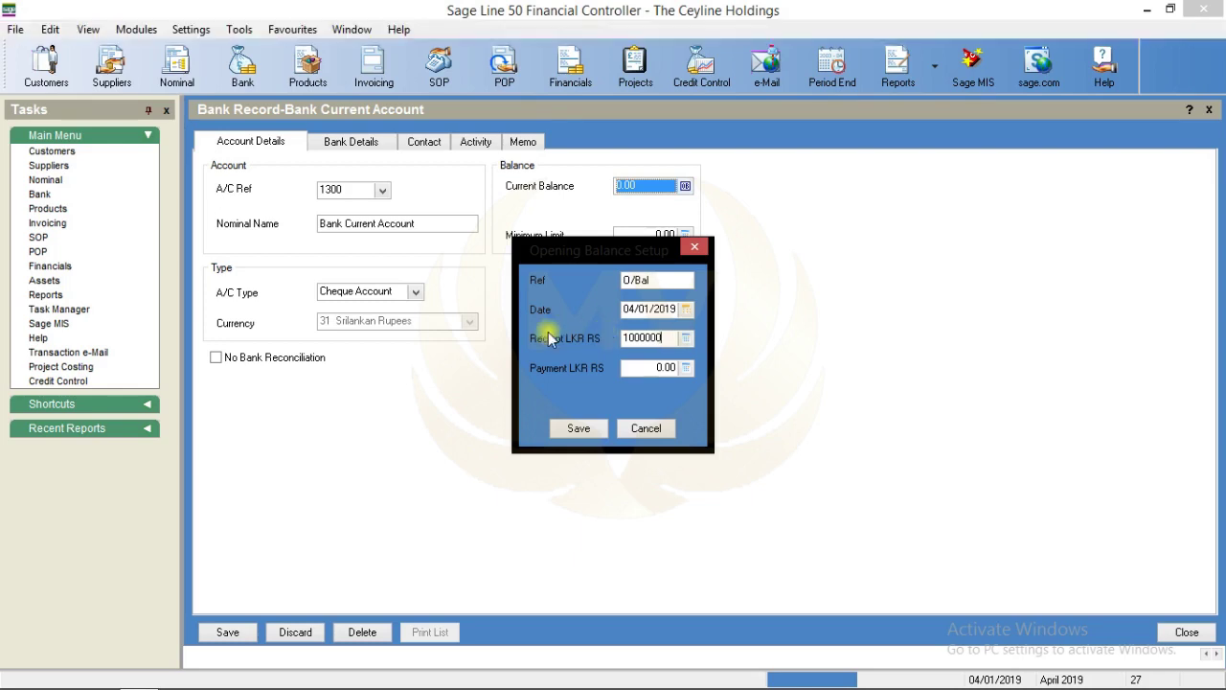
click(560, 426)
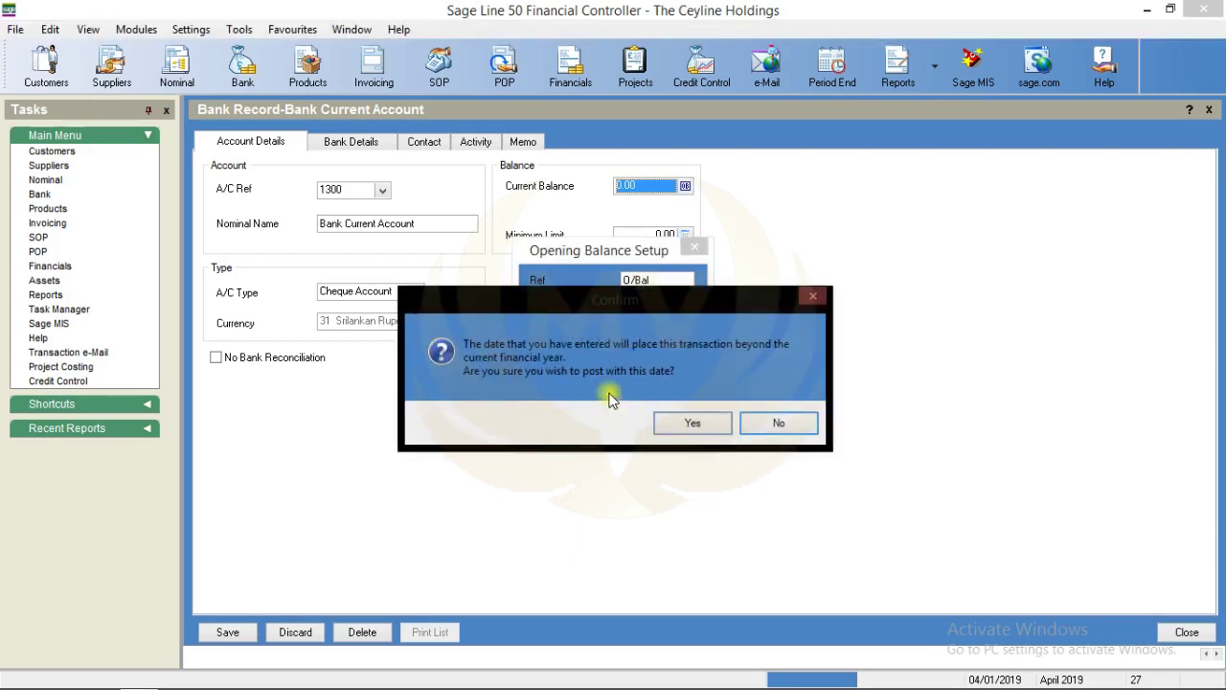
click(689, 423)
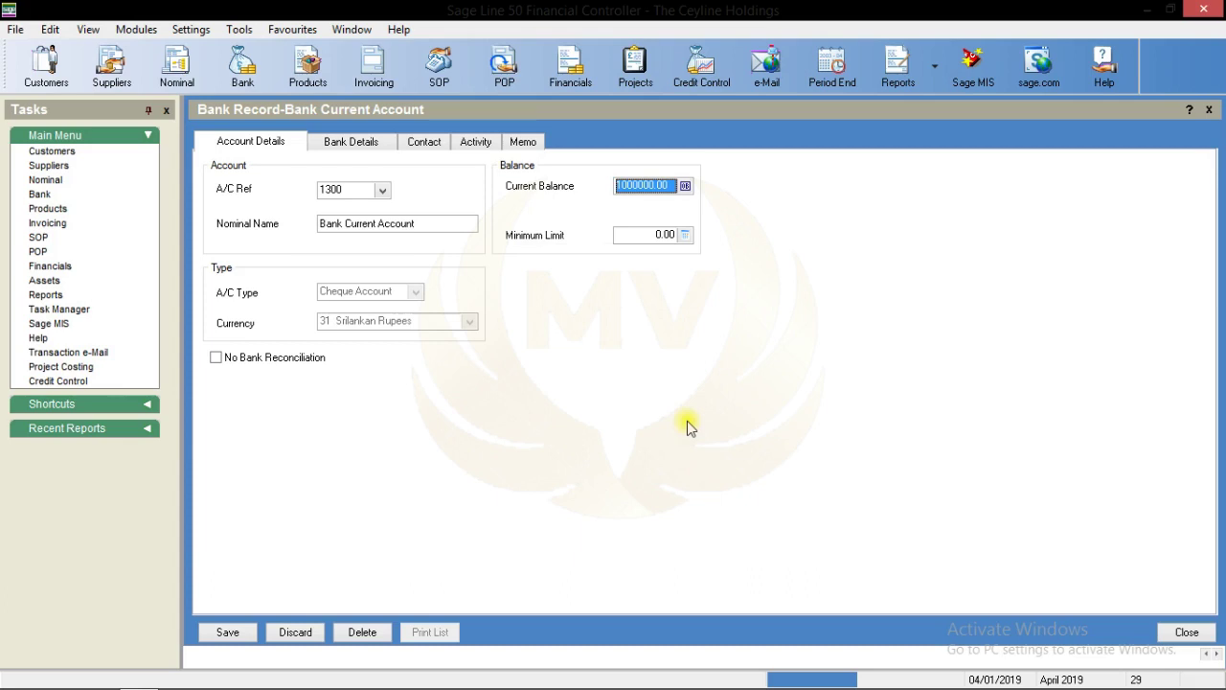
click(1187, 631)
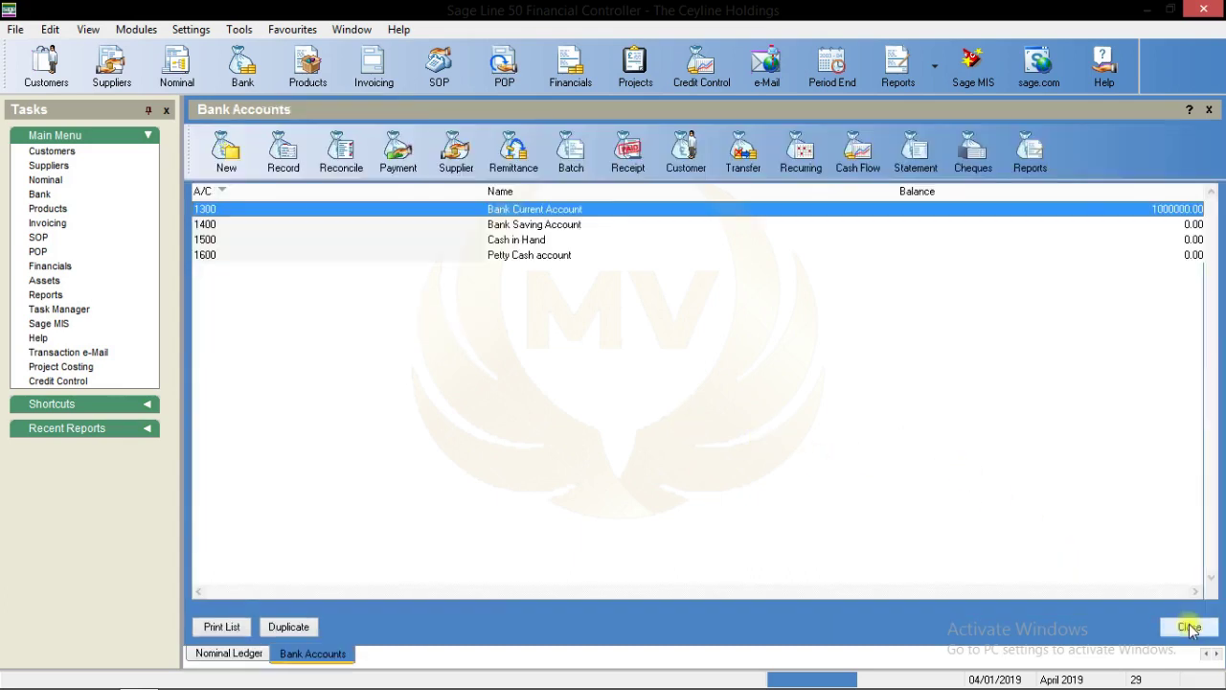
Step: Open the Bank Saving Account record, post an opening balance receipt of 78000 and close the record
click(374, 224)
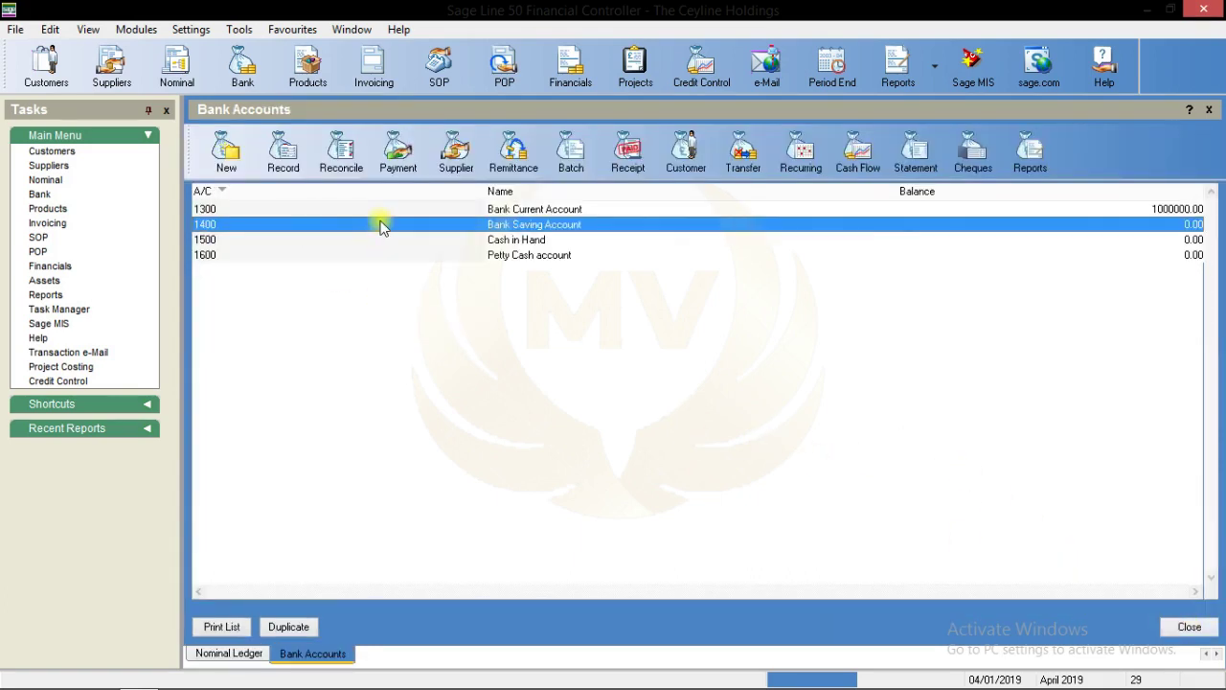
double_click(470, 227)
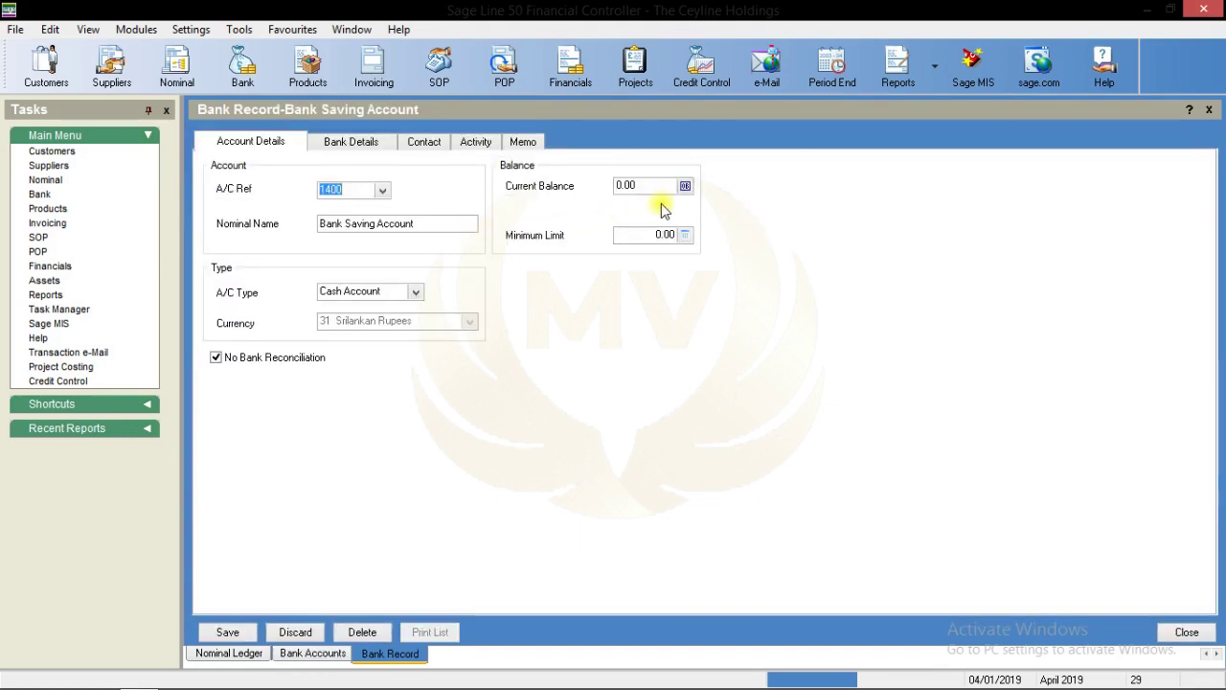
click(684, 187)
click(655, 336)
drag(655, 336, 558, 335)
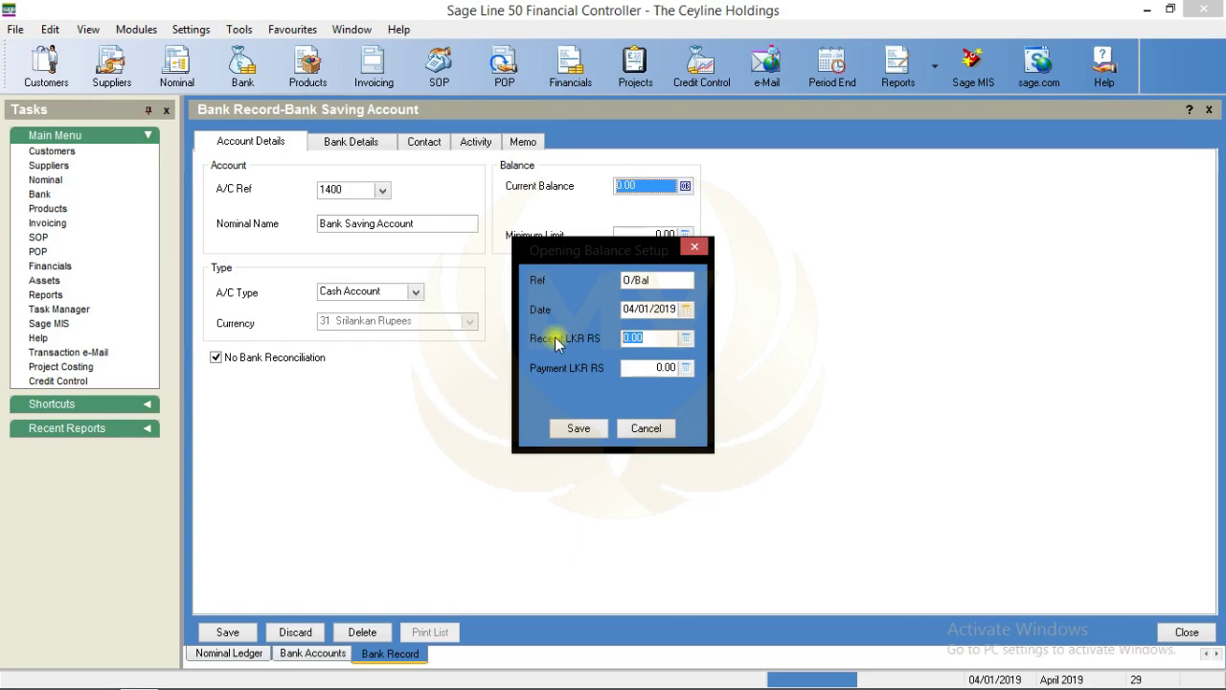
text(78000)
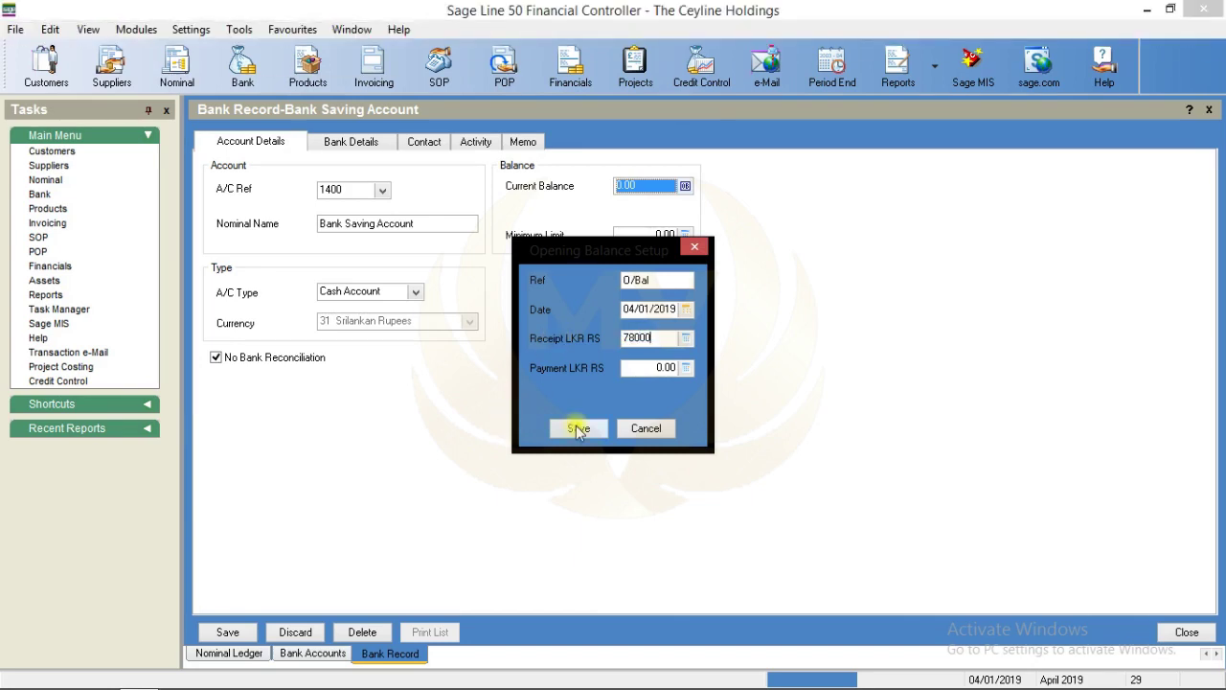
click(577, 428)
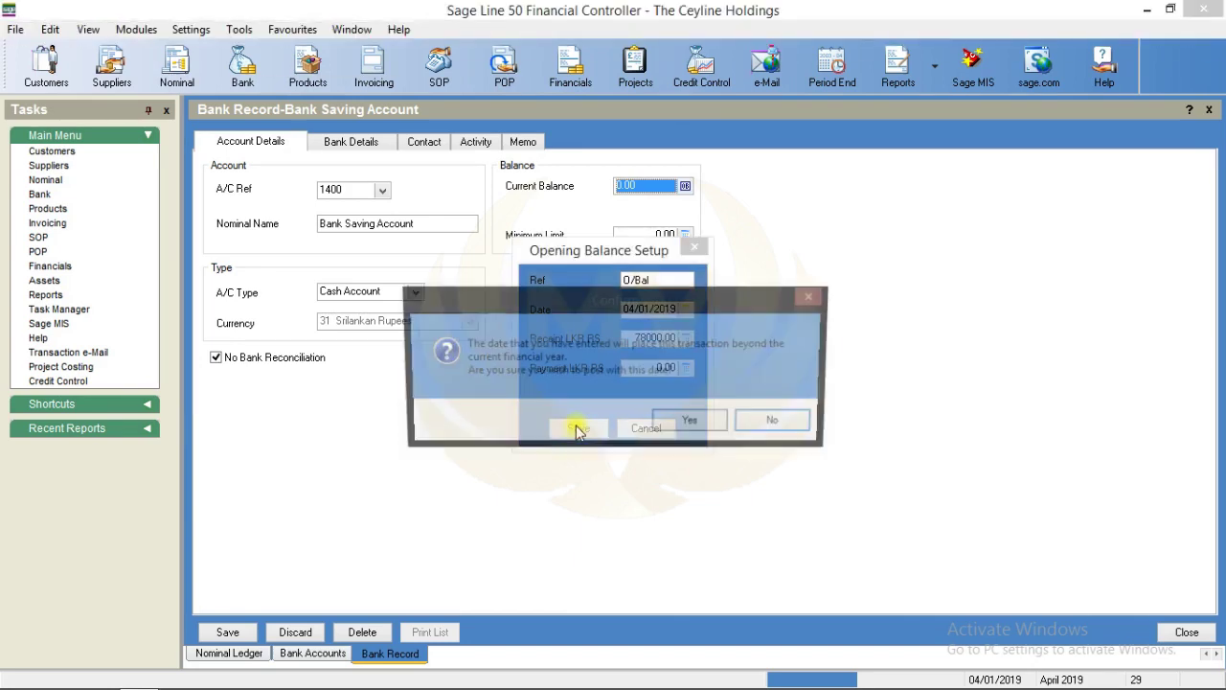
click(693, 425)
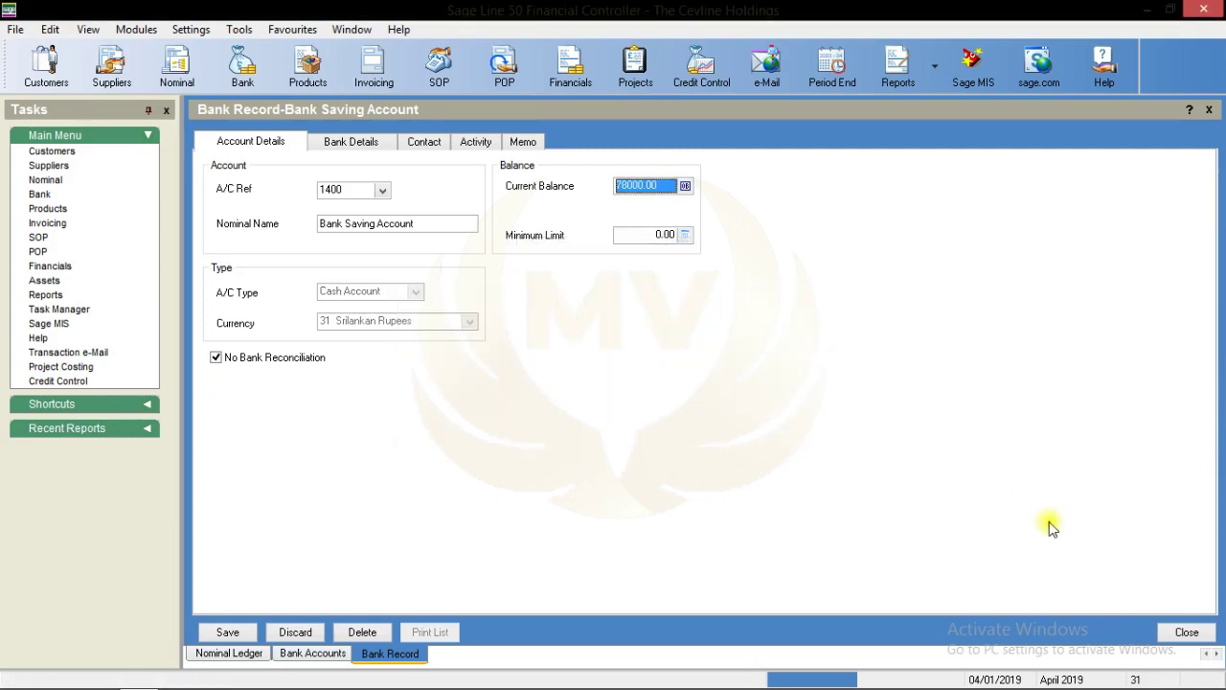
click(1174, 630)
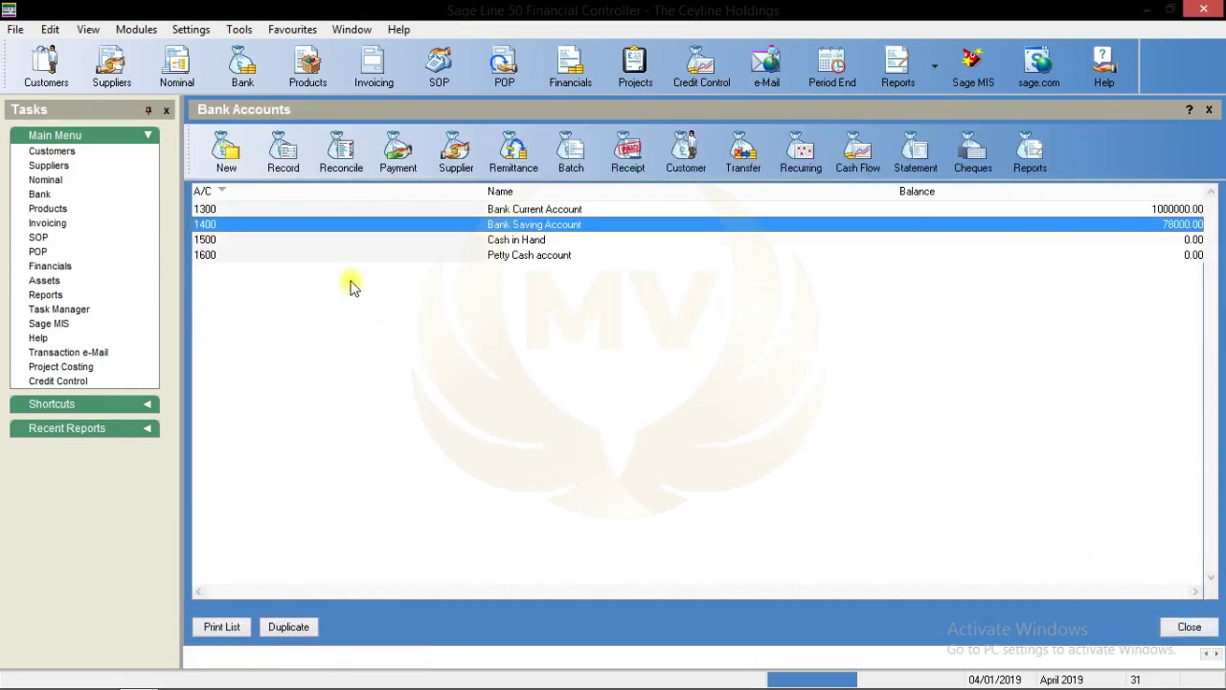
Step: Open the Cash in Hand bank record, post an opening balance receipt of 55000 and close the record
double_click(457, 245)
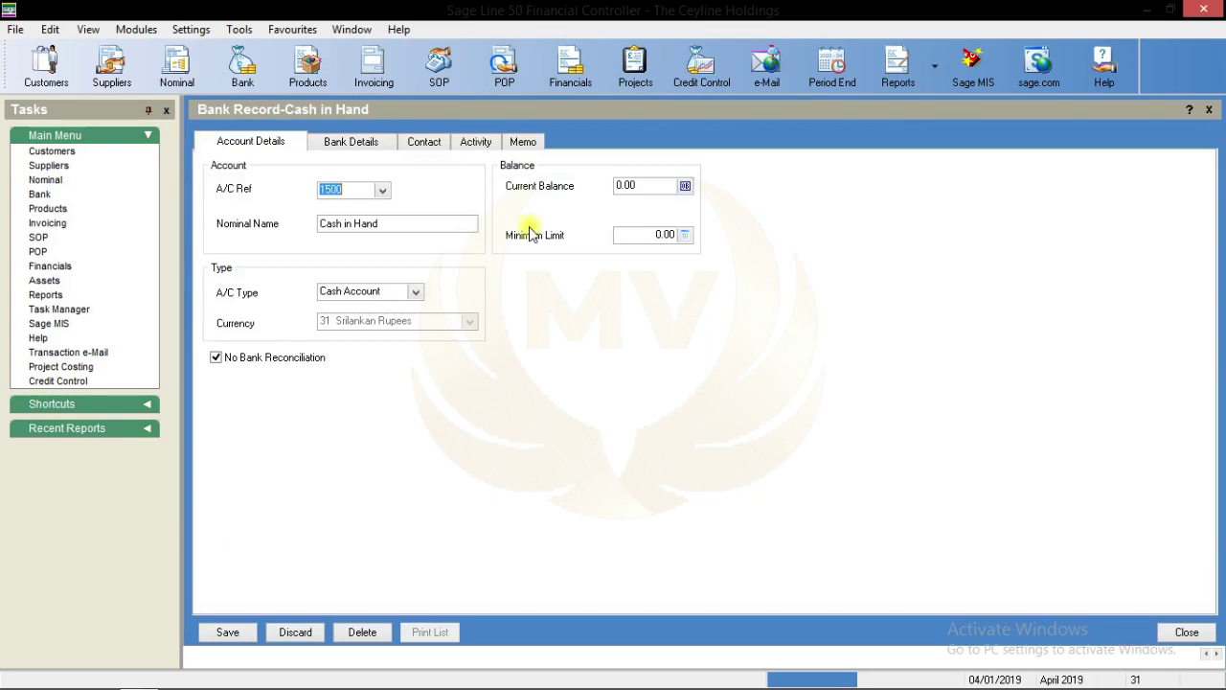
click(685, 185)
click(656, 337)
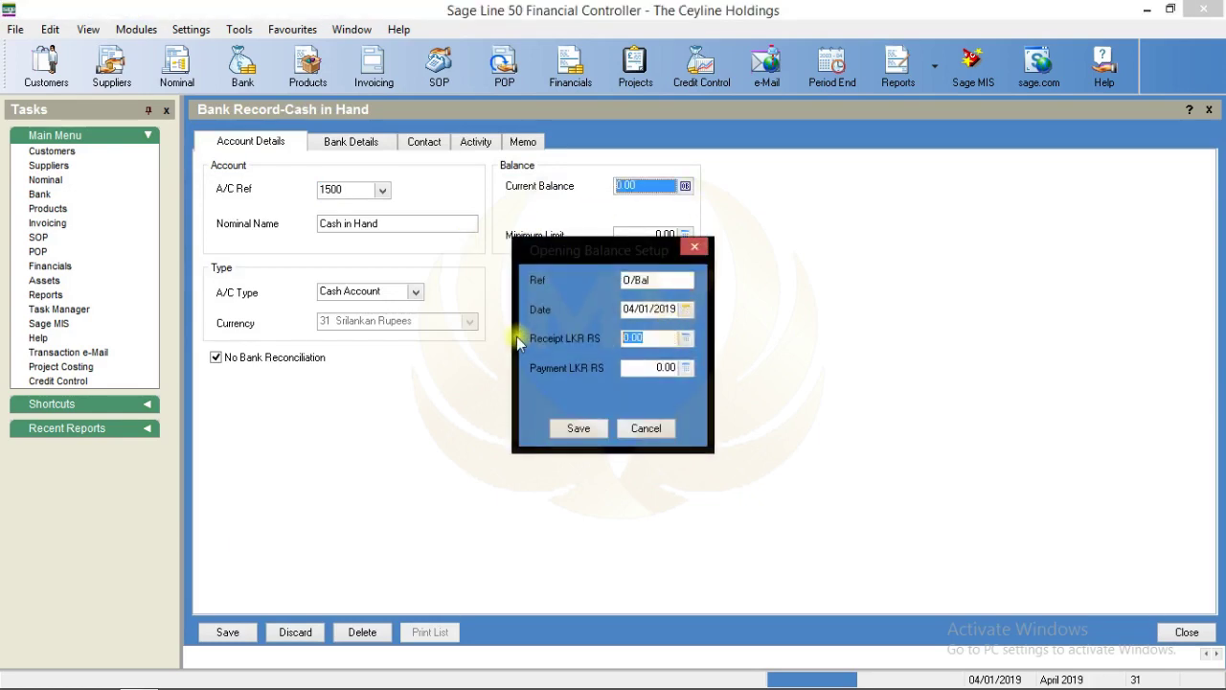
text(550)
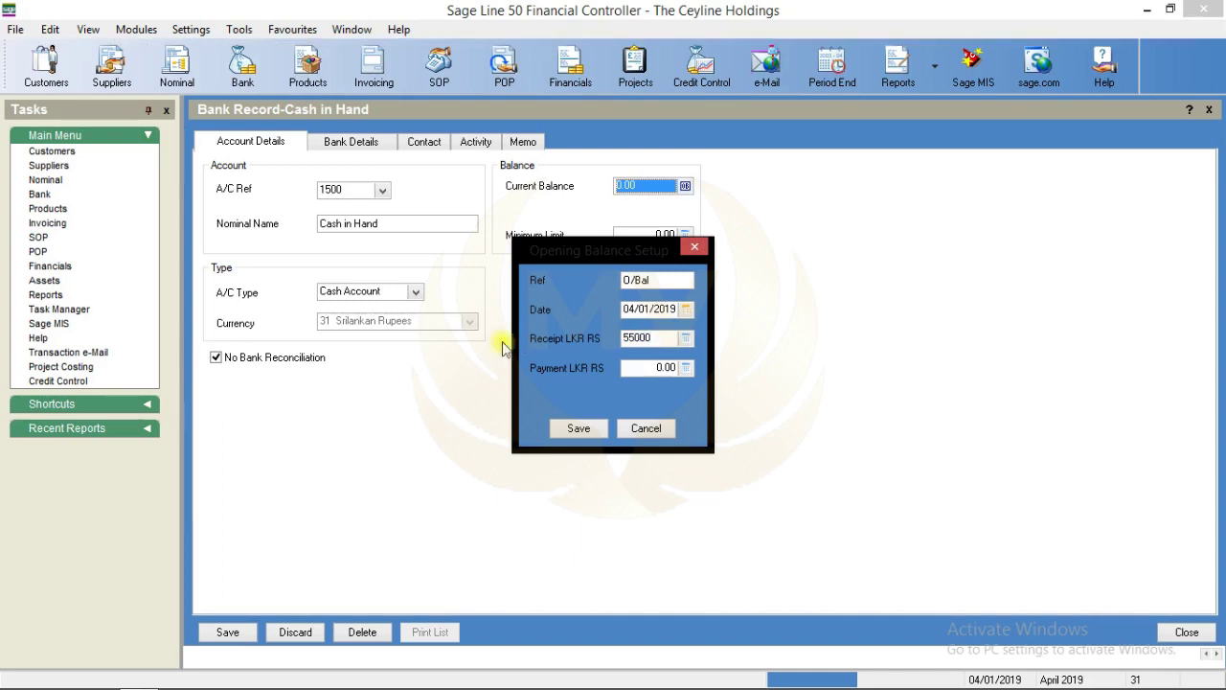
click(574, 428)
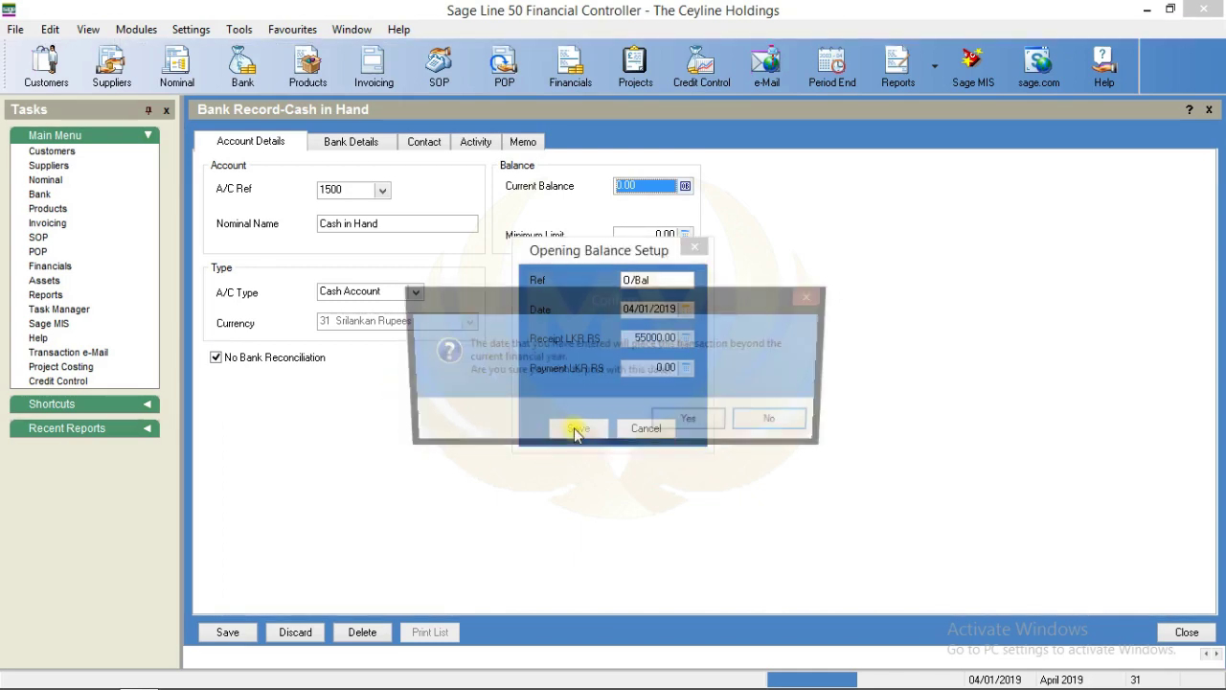
click(695, 420)
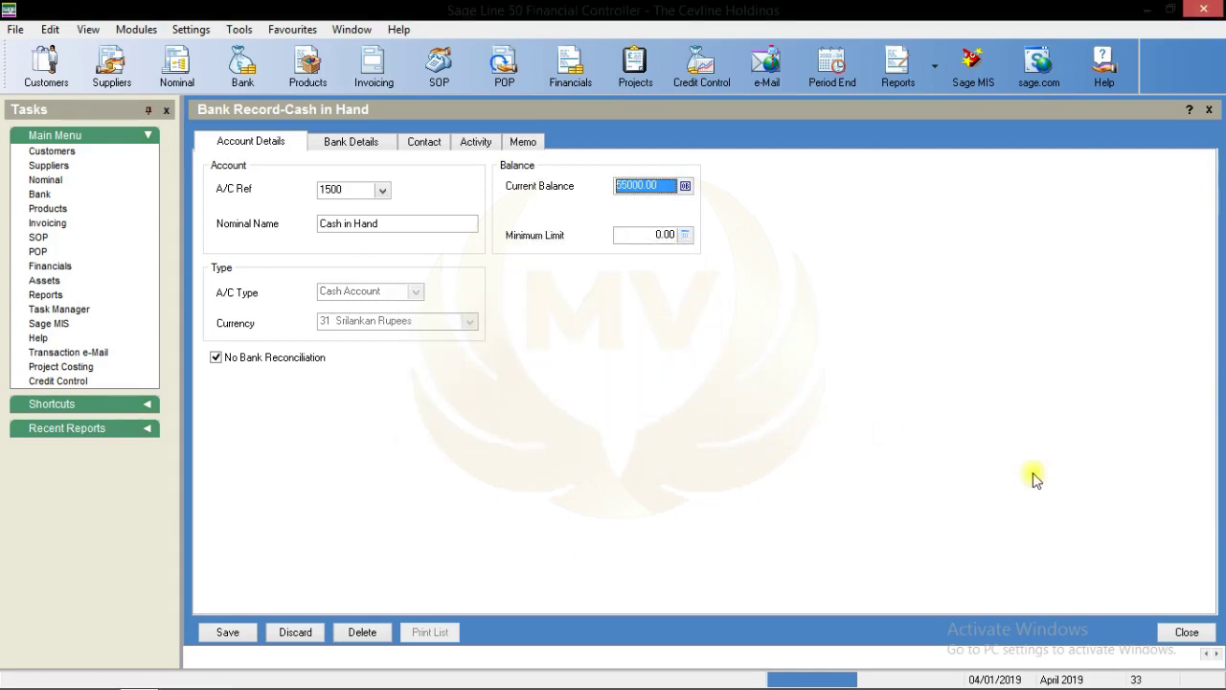
click(1167, 629)
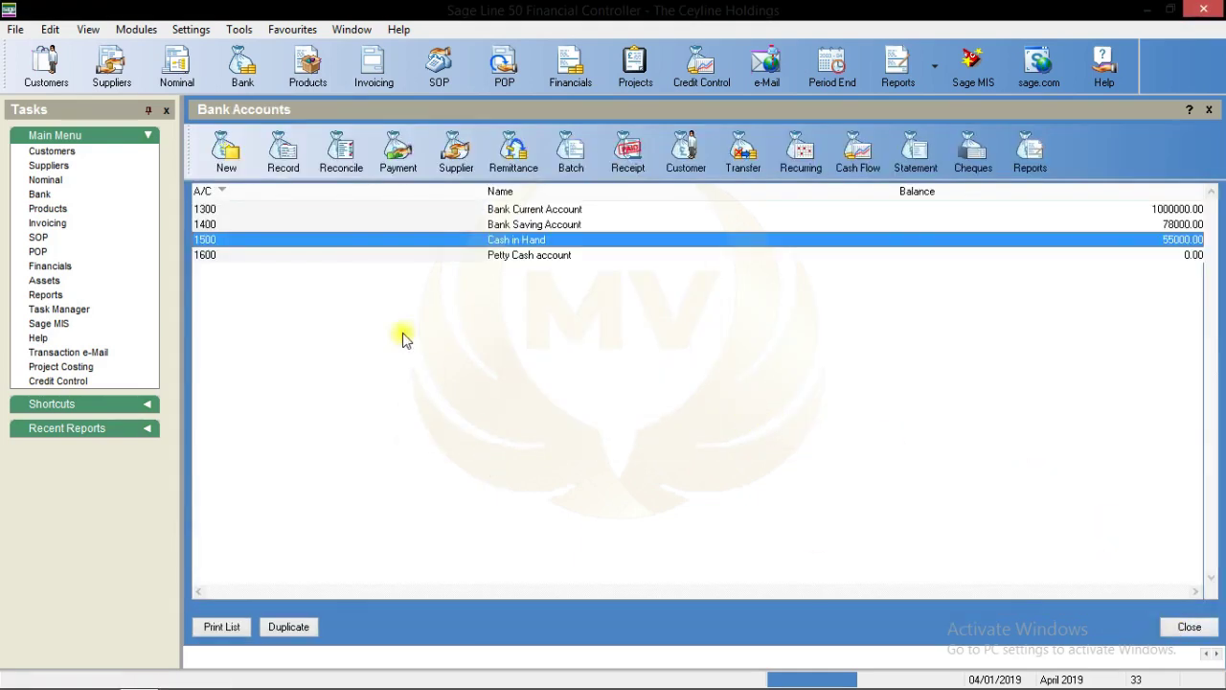
Step: Post an opening balance receipt of 12000 in the Petty Cash account record and return to the nominal ledger
double_click(492, 255)
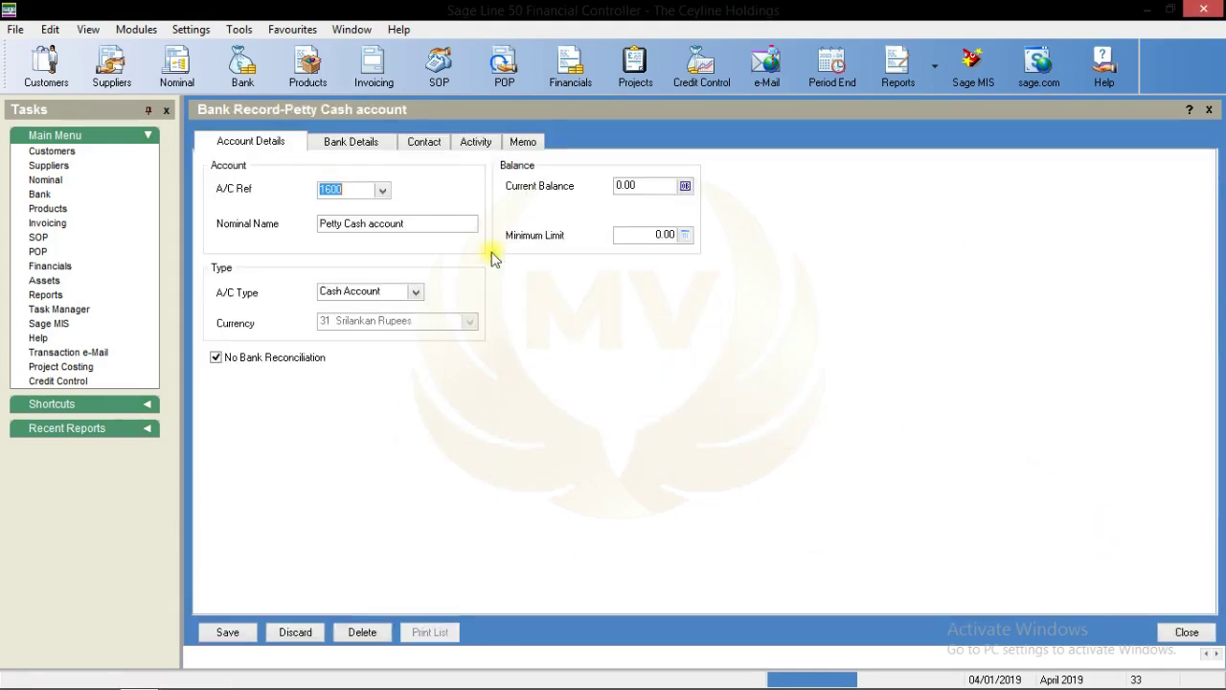
click(685, 186)
click(666, 338)
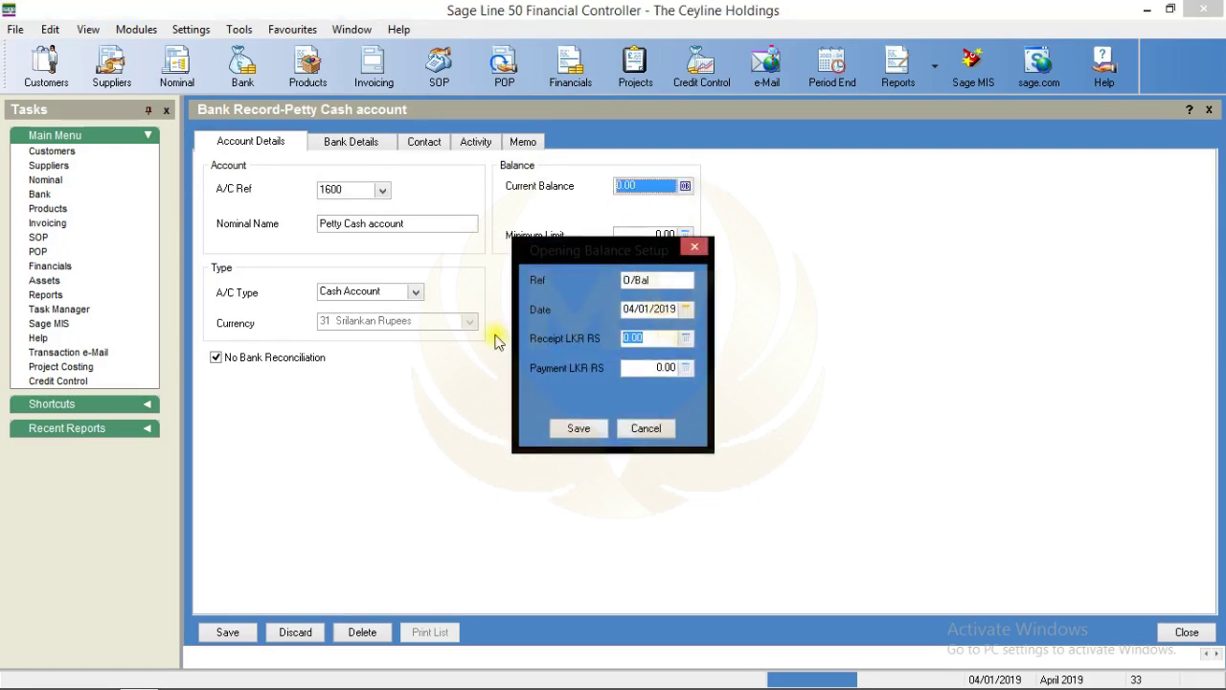
text(12000)
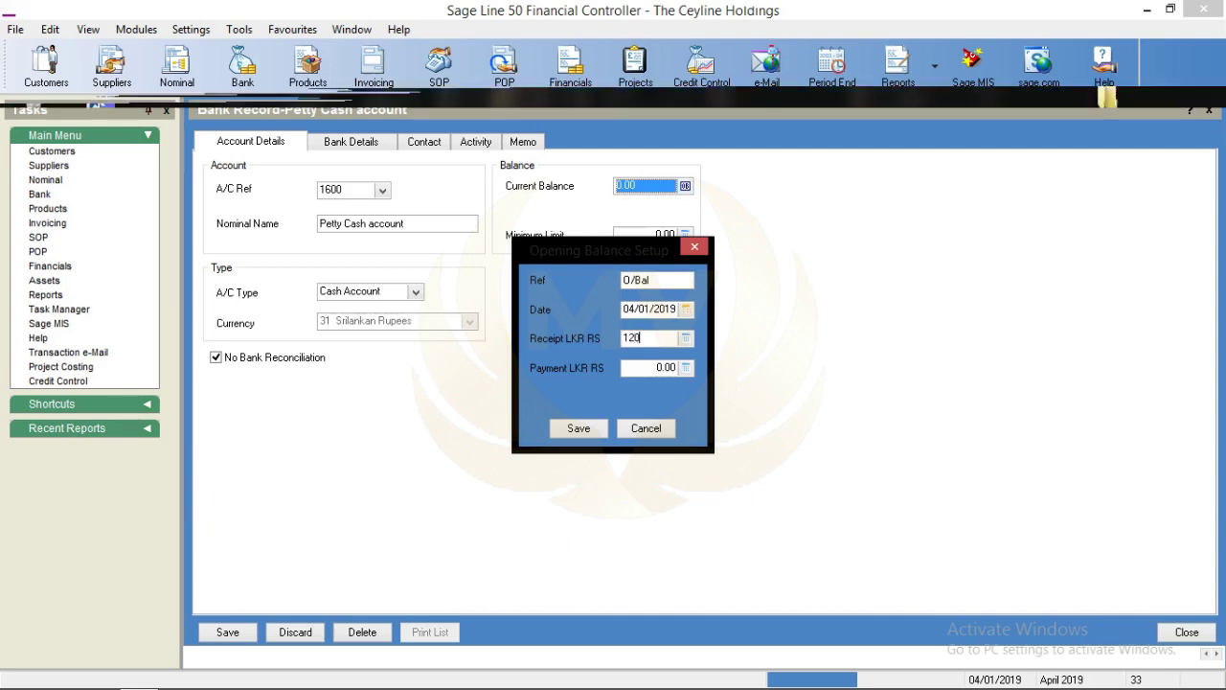
click(565, 428)
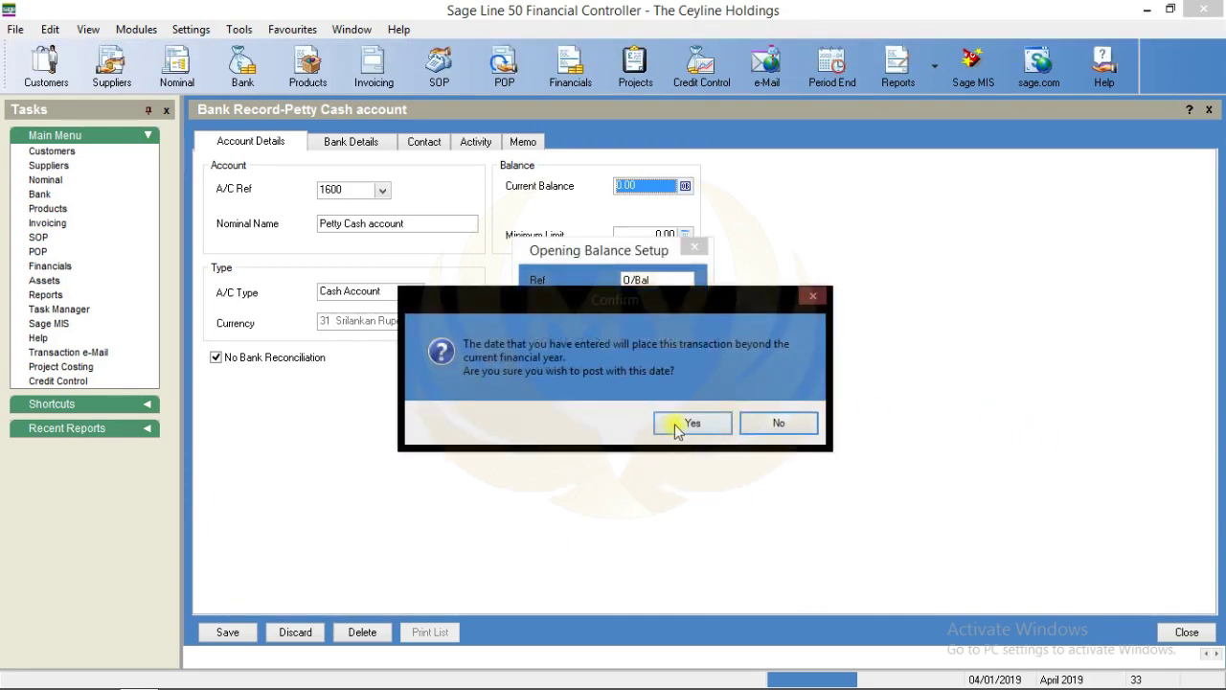
click(670, 429)
click(1184, 631)
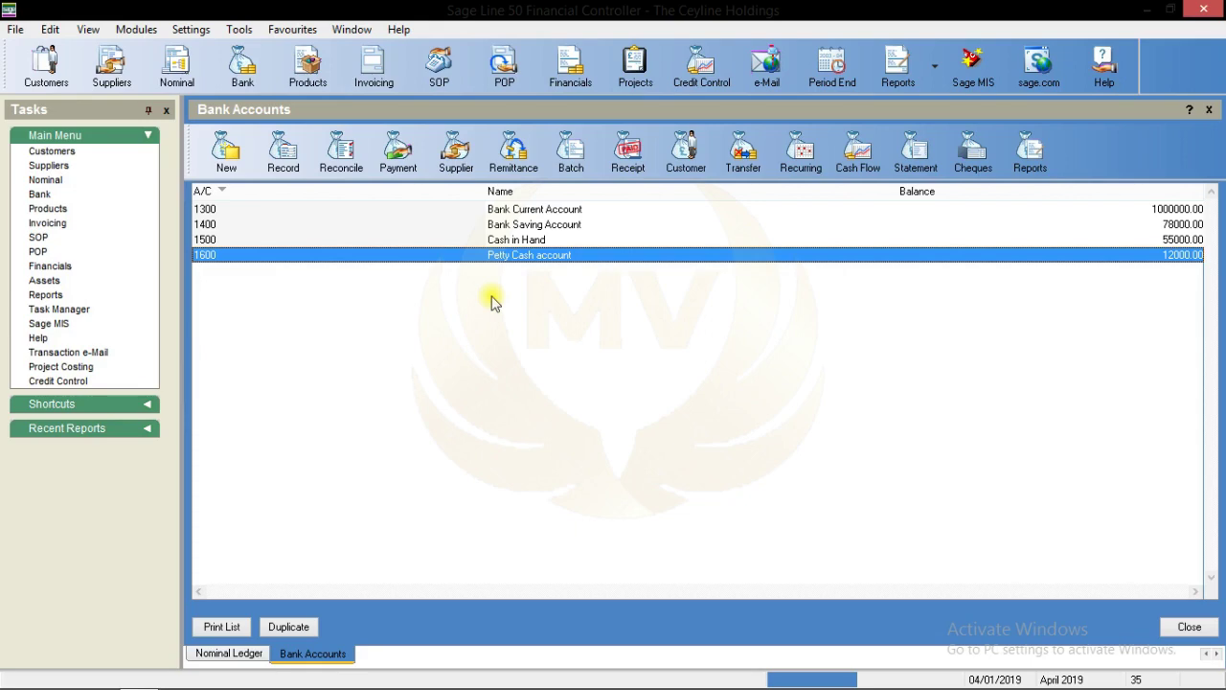
click(1207, 109)
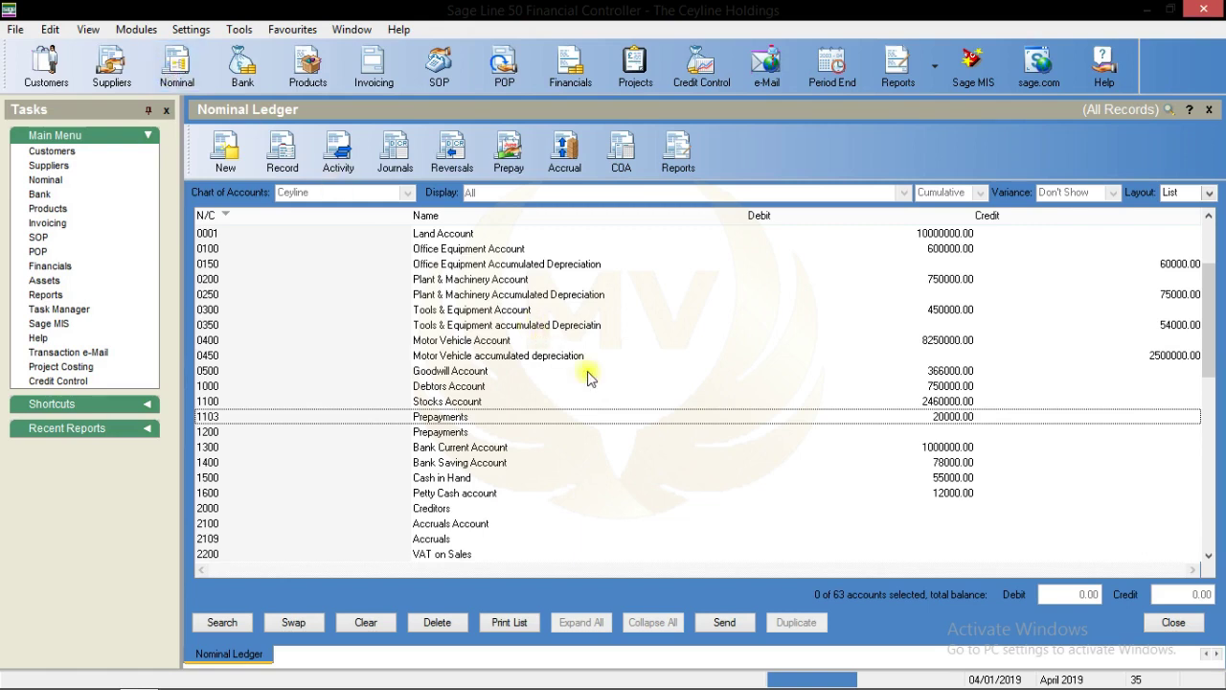
Step: Review the bank and cash accounts and the Creditors account in the nominal ledger list
click(481, 448)
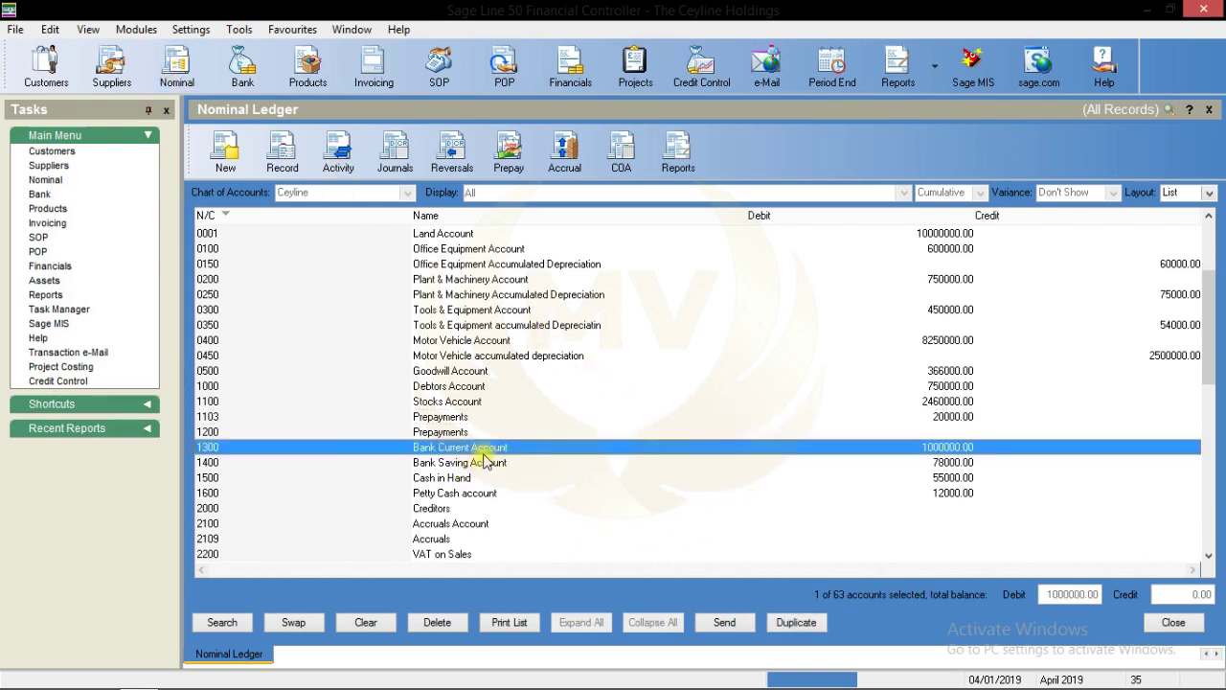
click(504, 464)
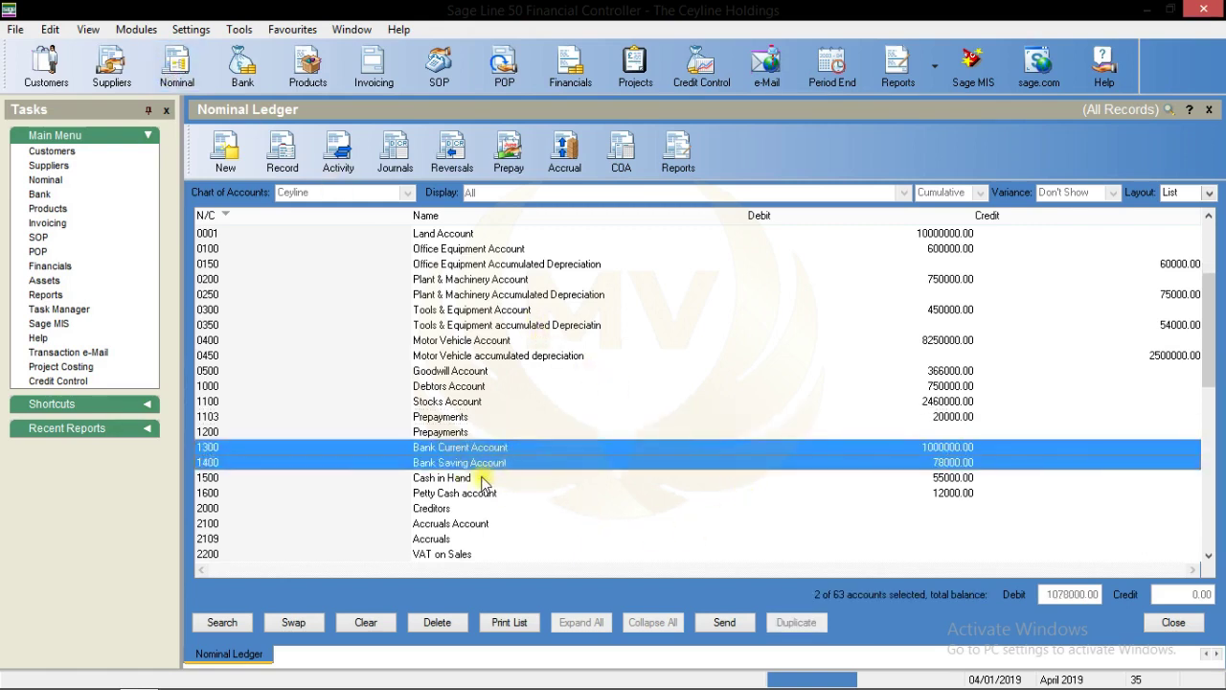
click(482, 463)
click(491, 447)
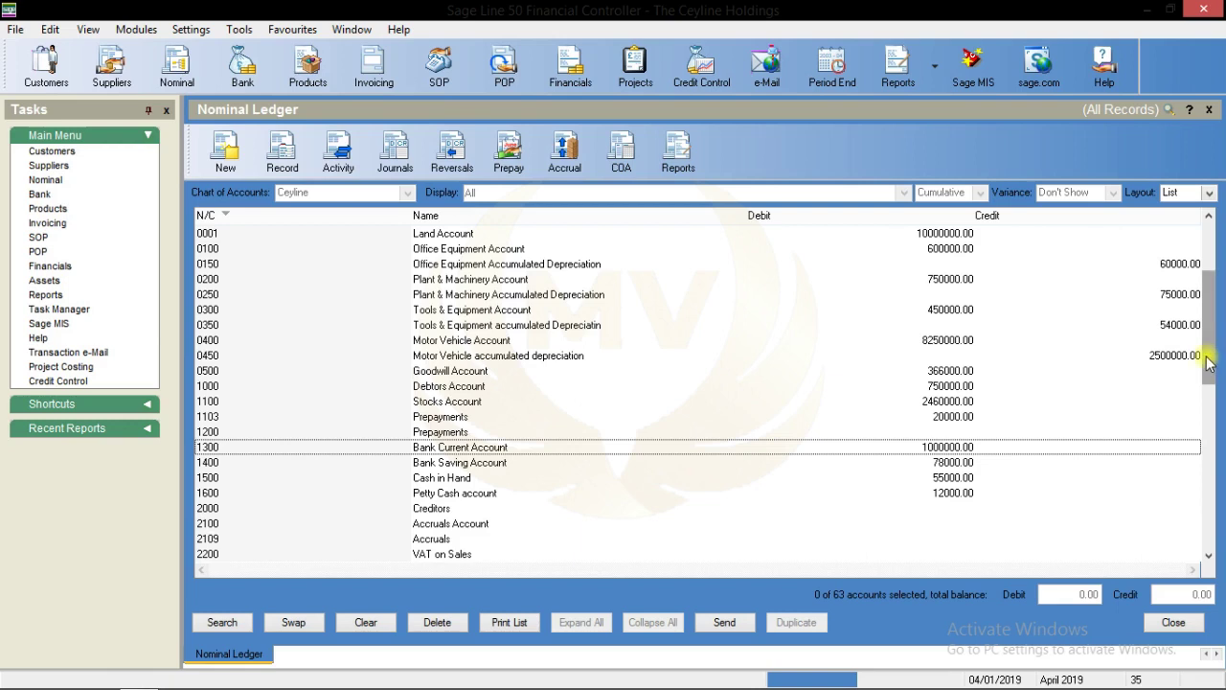
drag(1202, 379, 1191, 407)
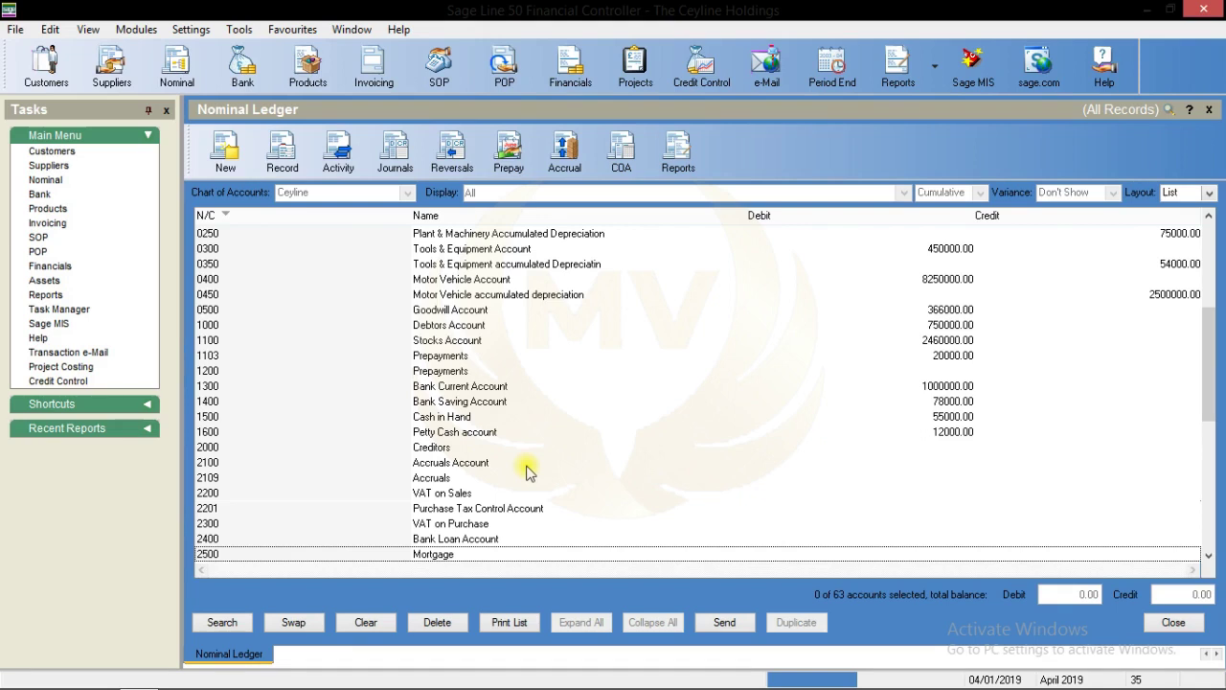
click(452, 449)
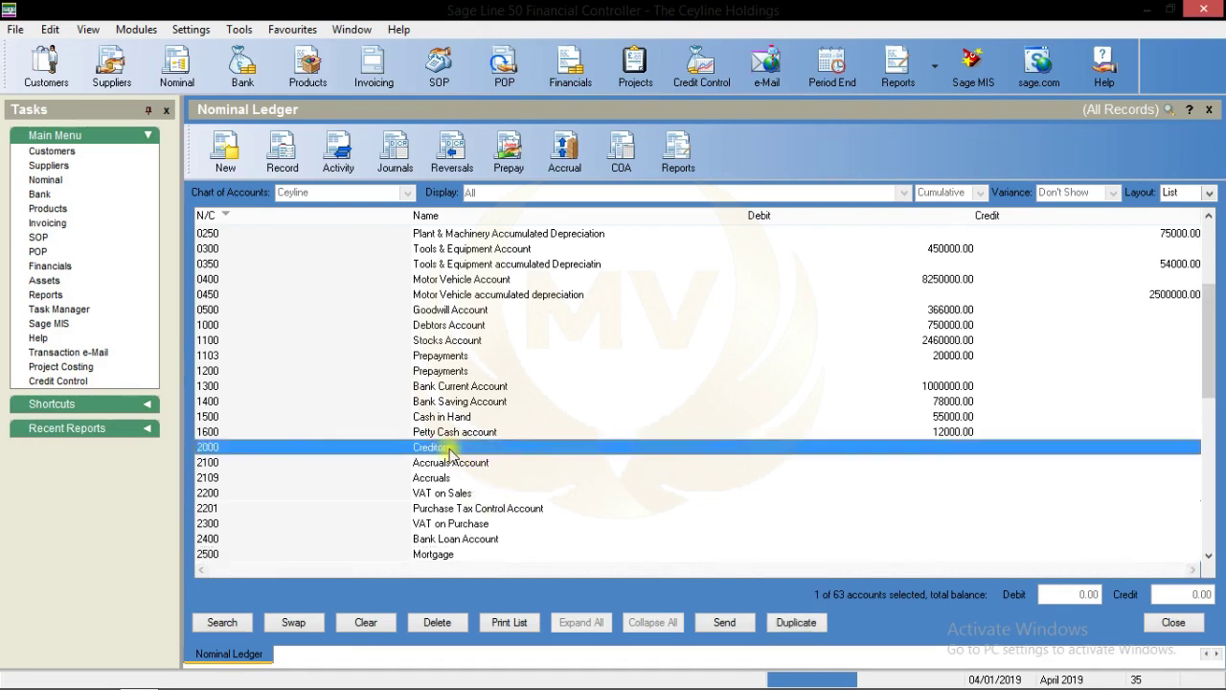
click(450, 450)
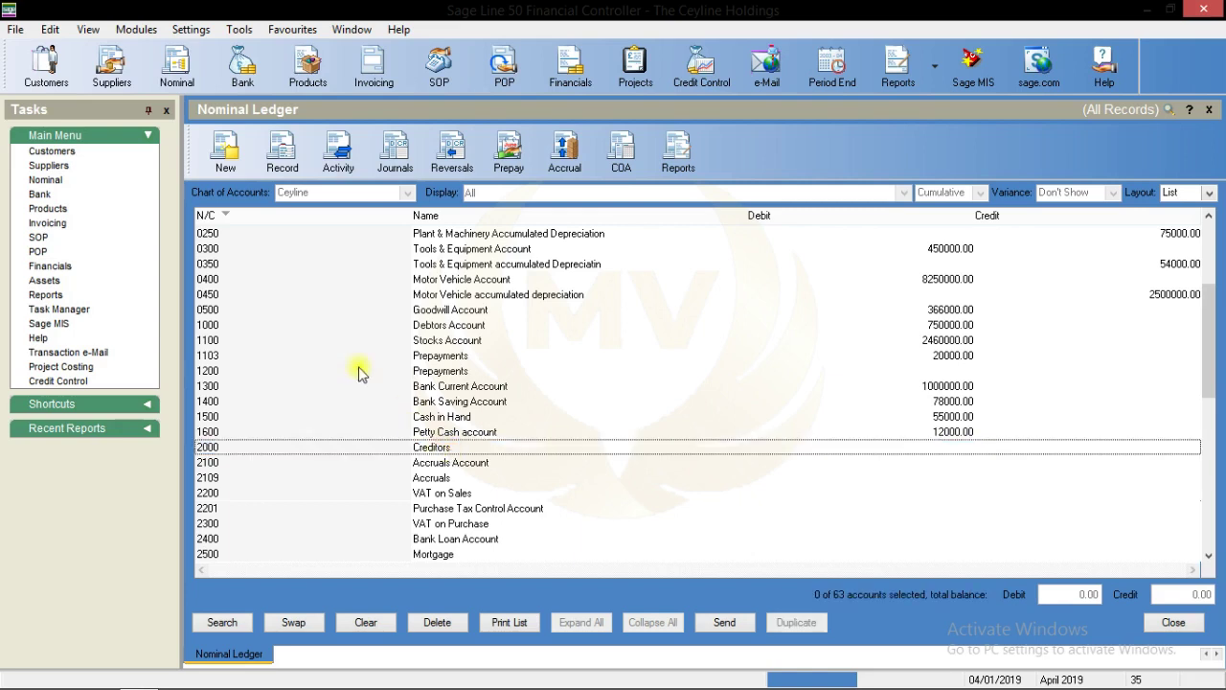
Step: Switch to the suppliers list and load the supplier record of account SS001, Hemantha(Pvt) LTD
click(113, 75)
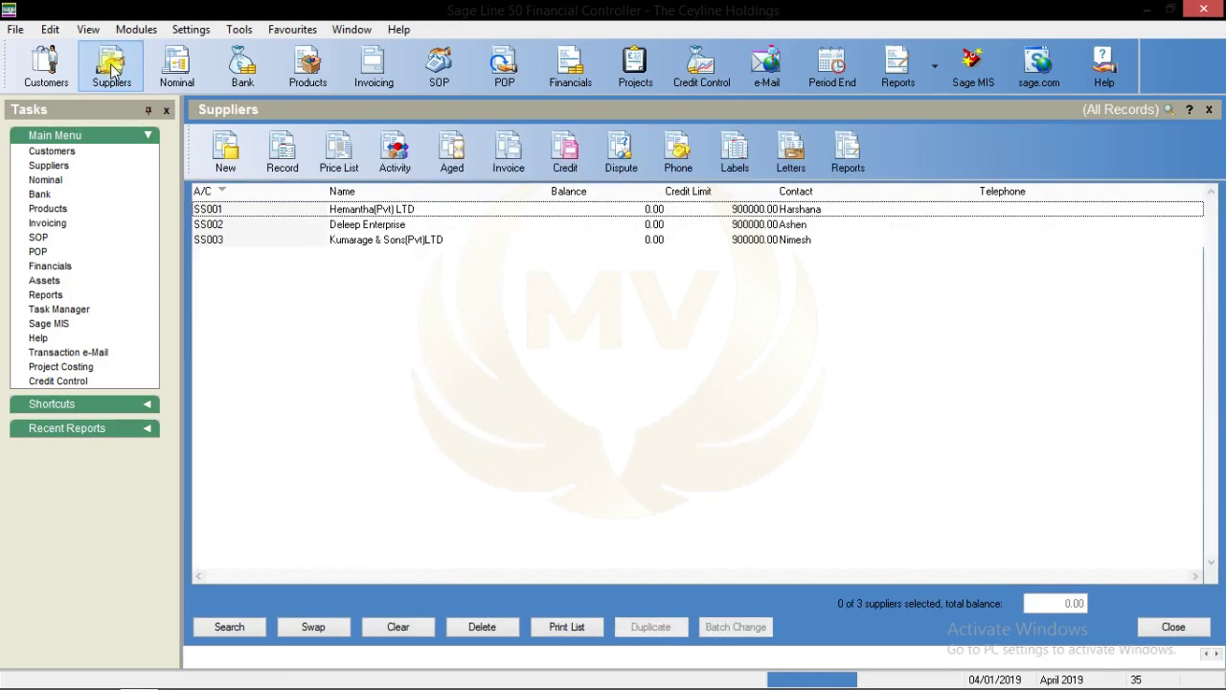
double_click(369, 211)
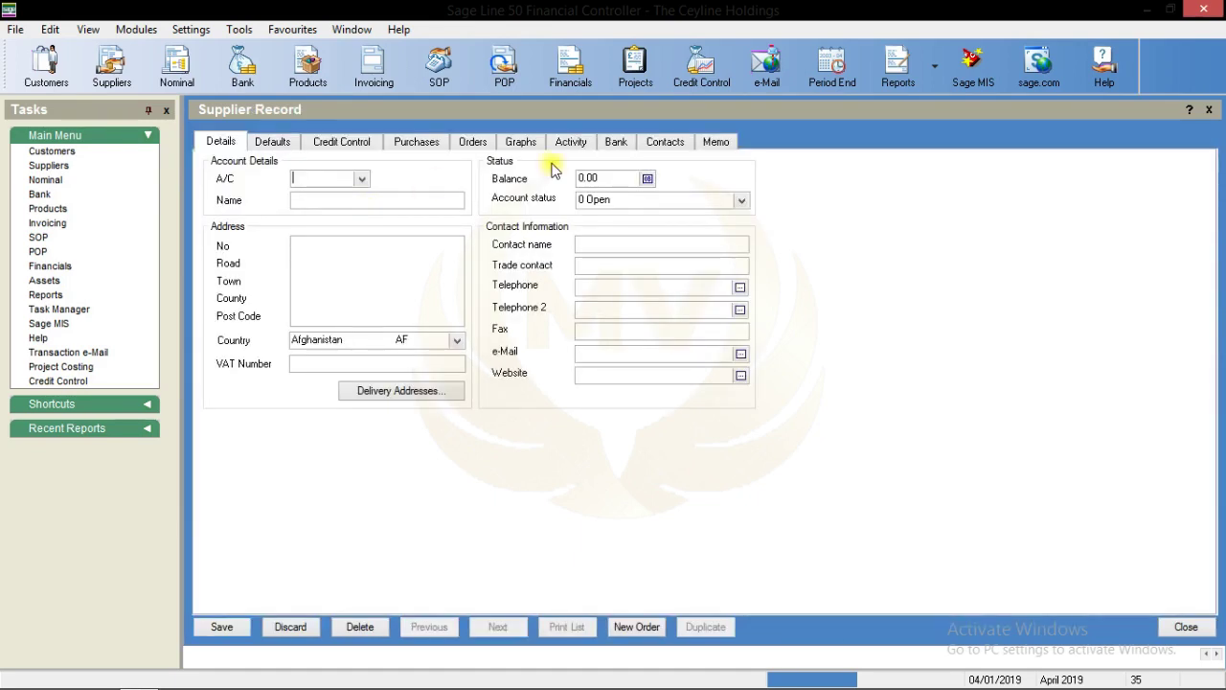
click(363, 179)
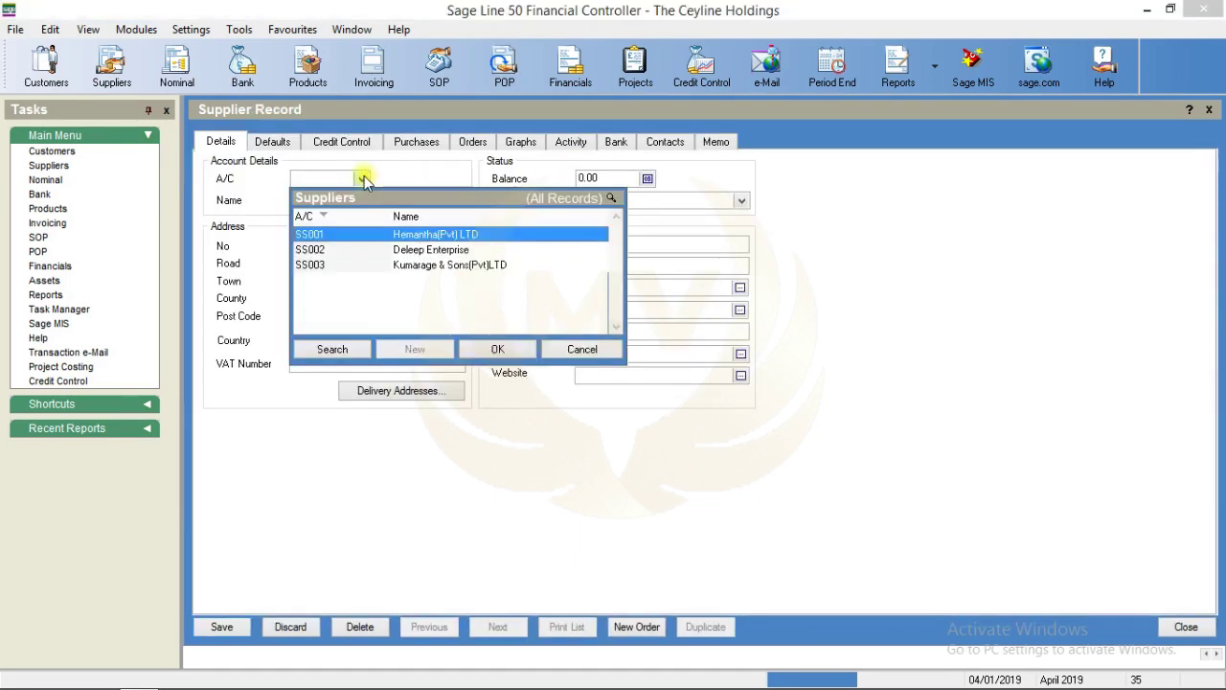
double_click(362, 237)
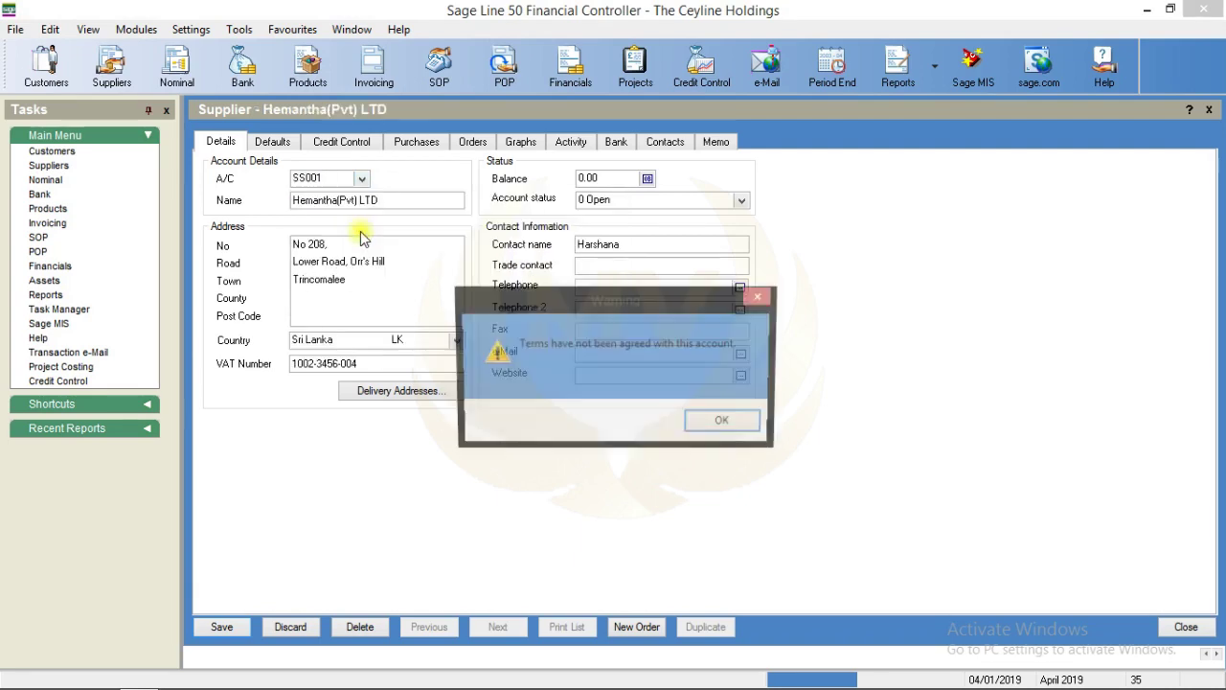
click(725, 426)
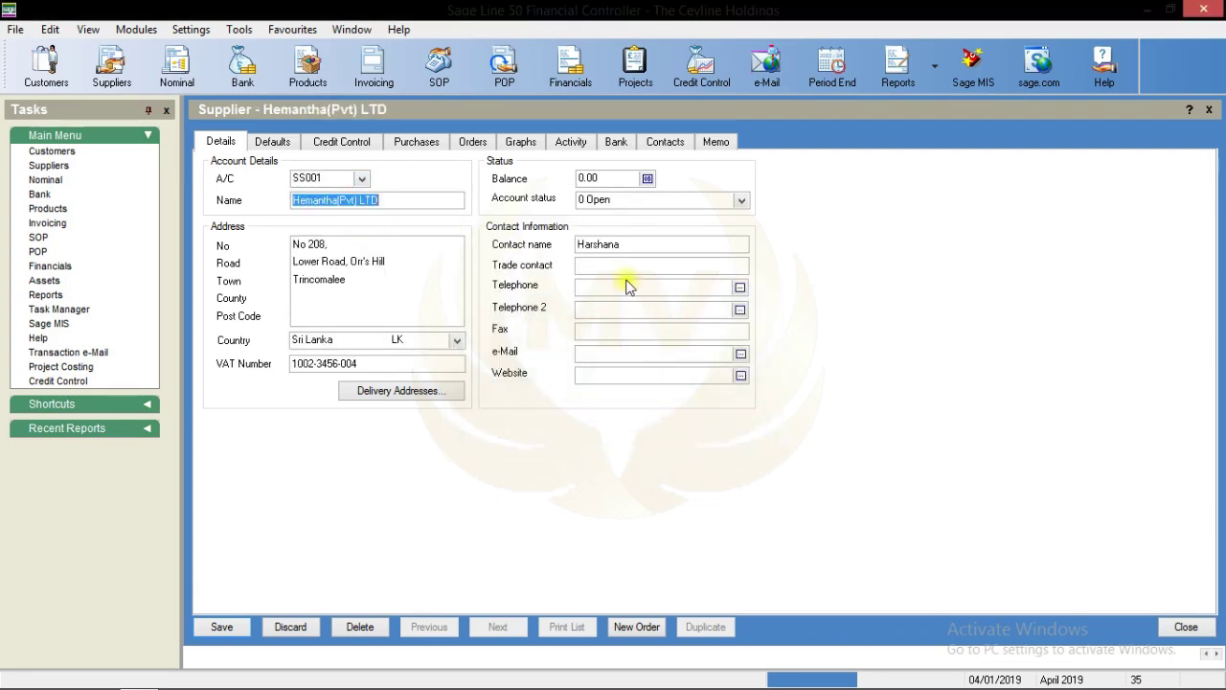
Step: Save a Credit opening balance of 600000 with reference O/B for Hemantha(Pvt) LTD and close the supplier record
click(647, 179)
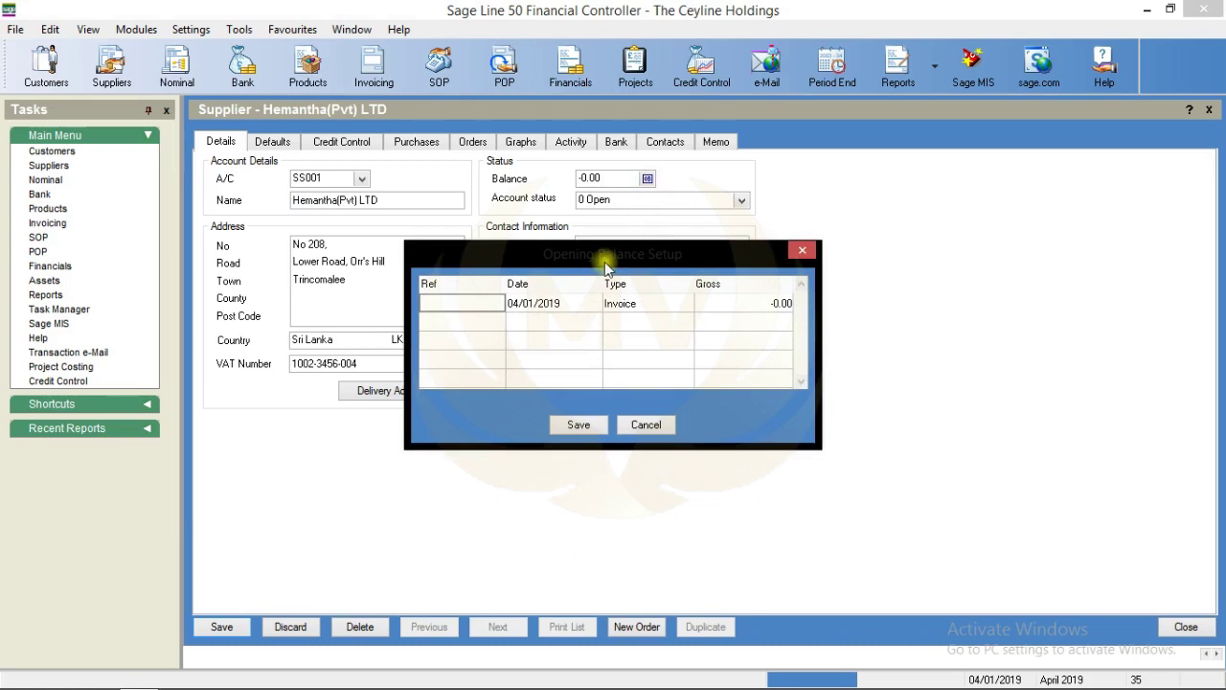
text(0)
text(/B)
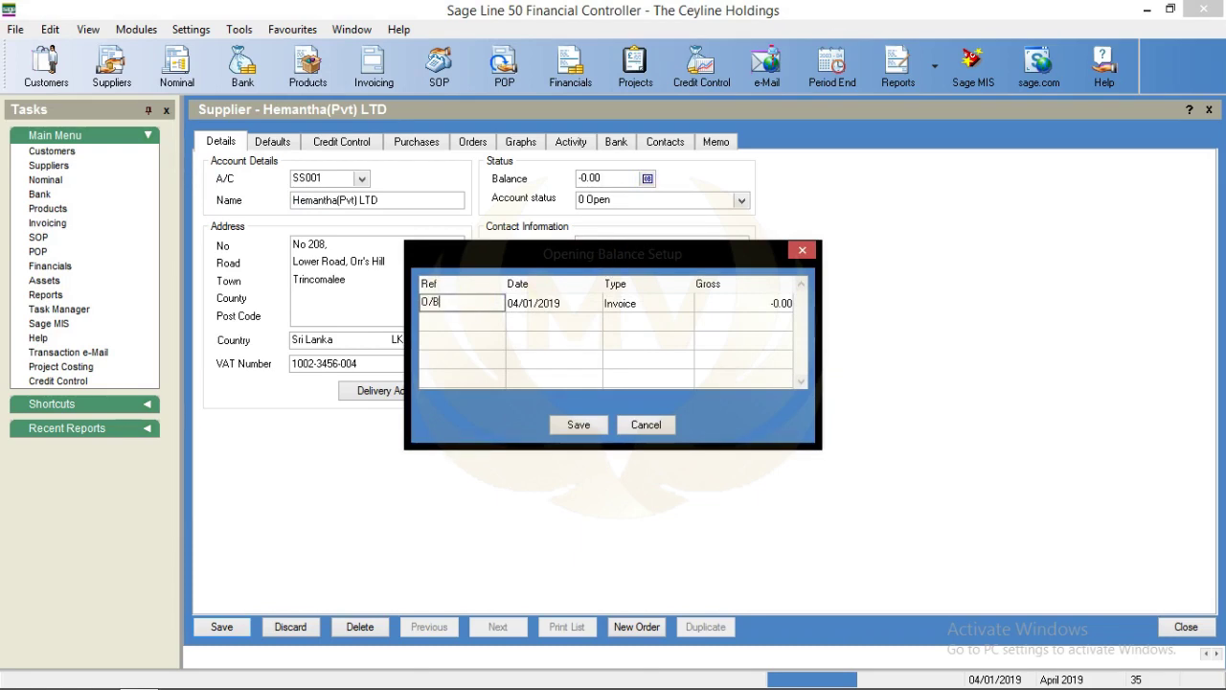
click(717, 304)
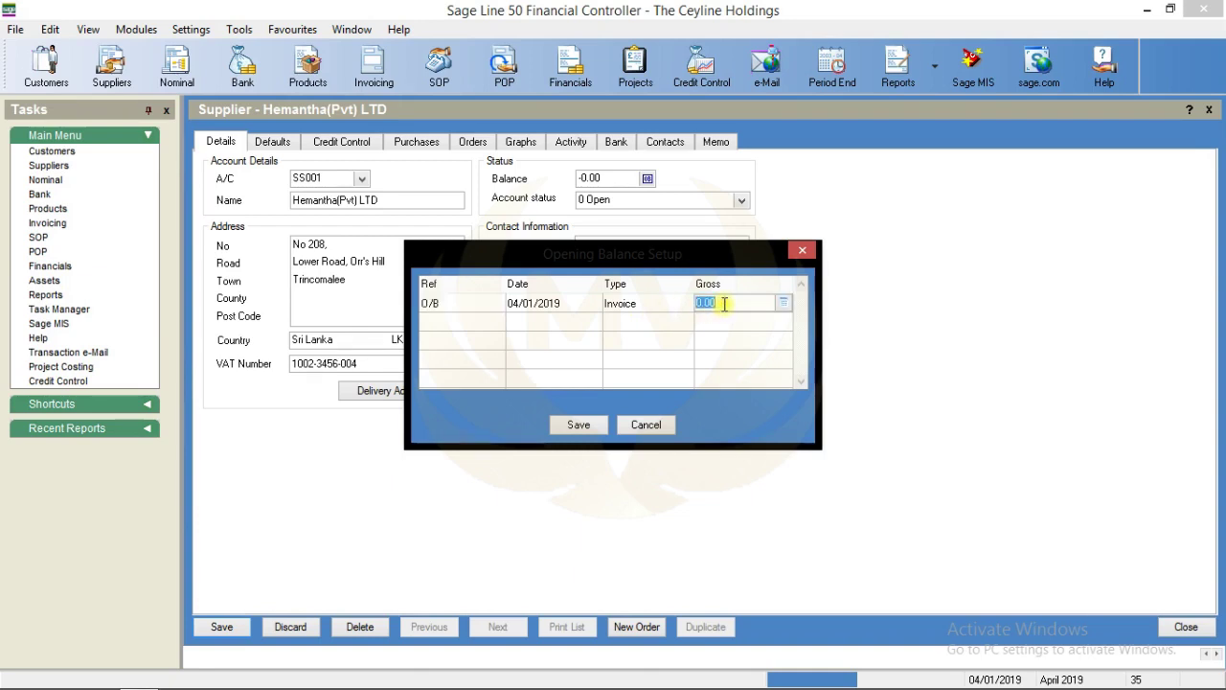
text(6000)
click(665, 305)
click(686, 305)
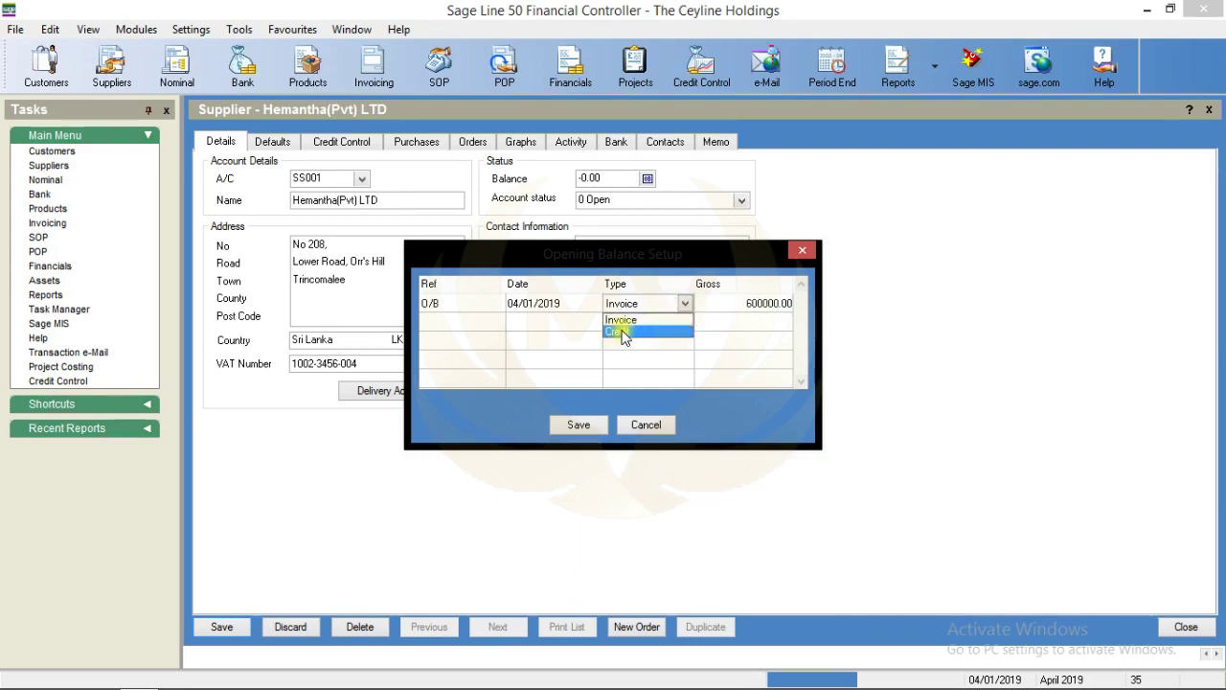
click(621, 330)
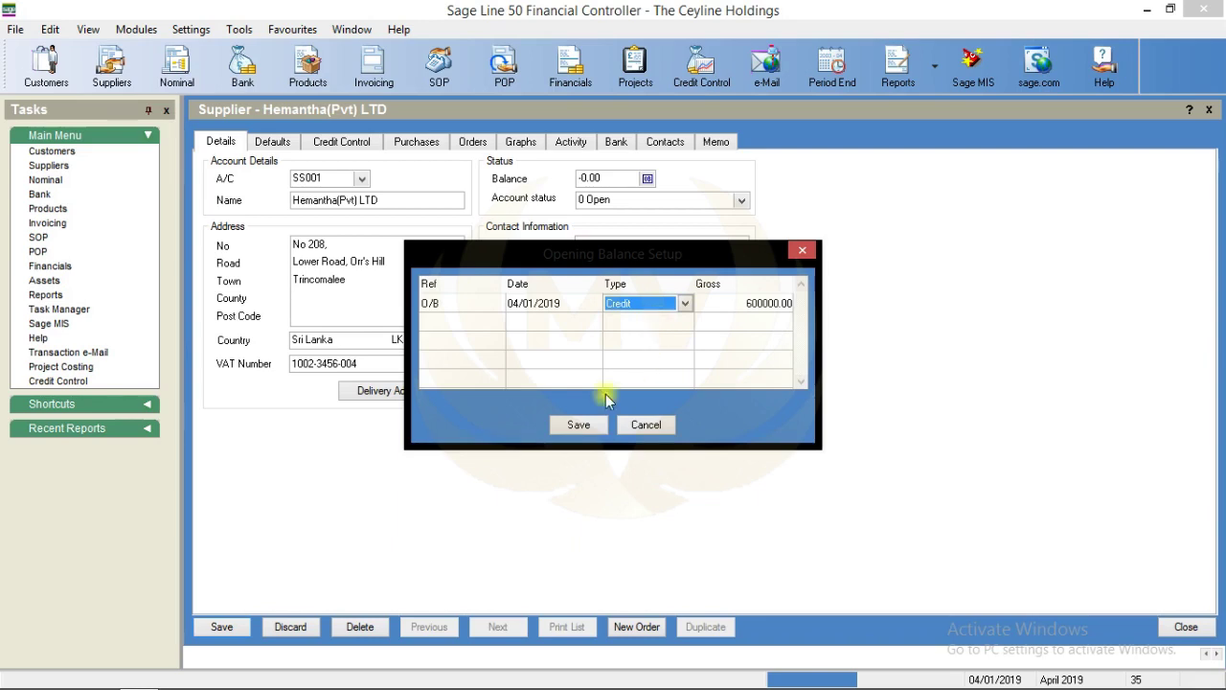
click(579, 424)
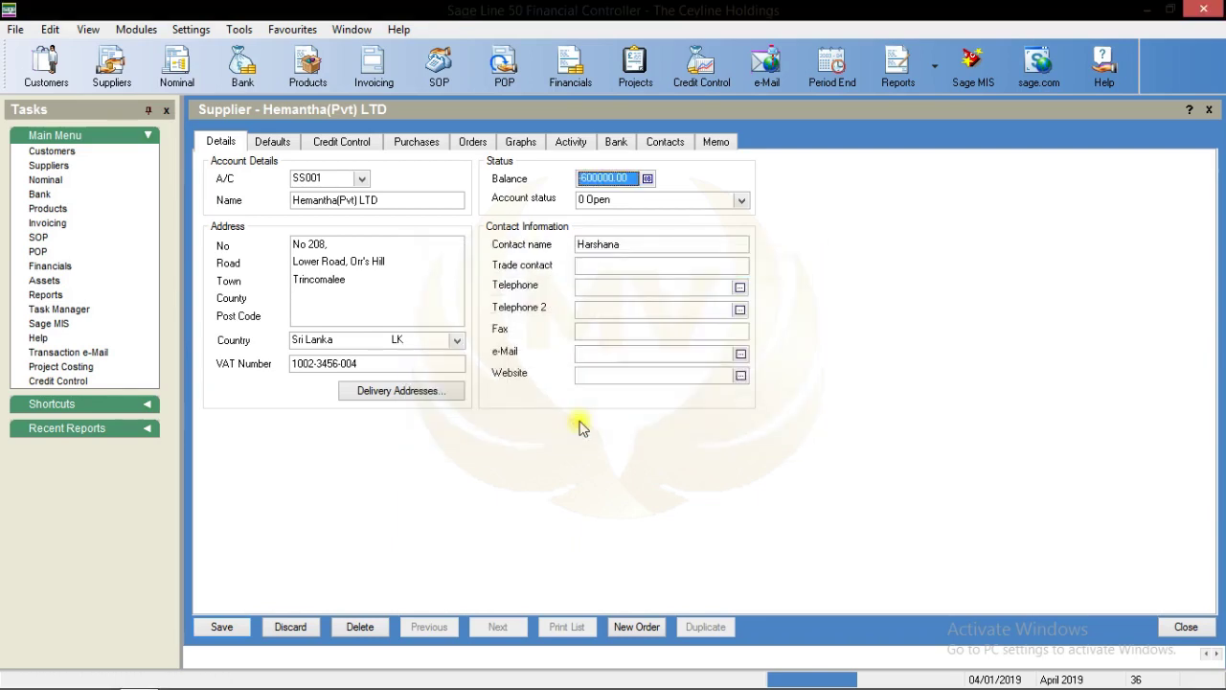
click(1176, 630)
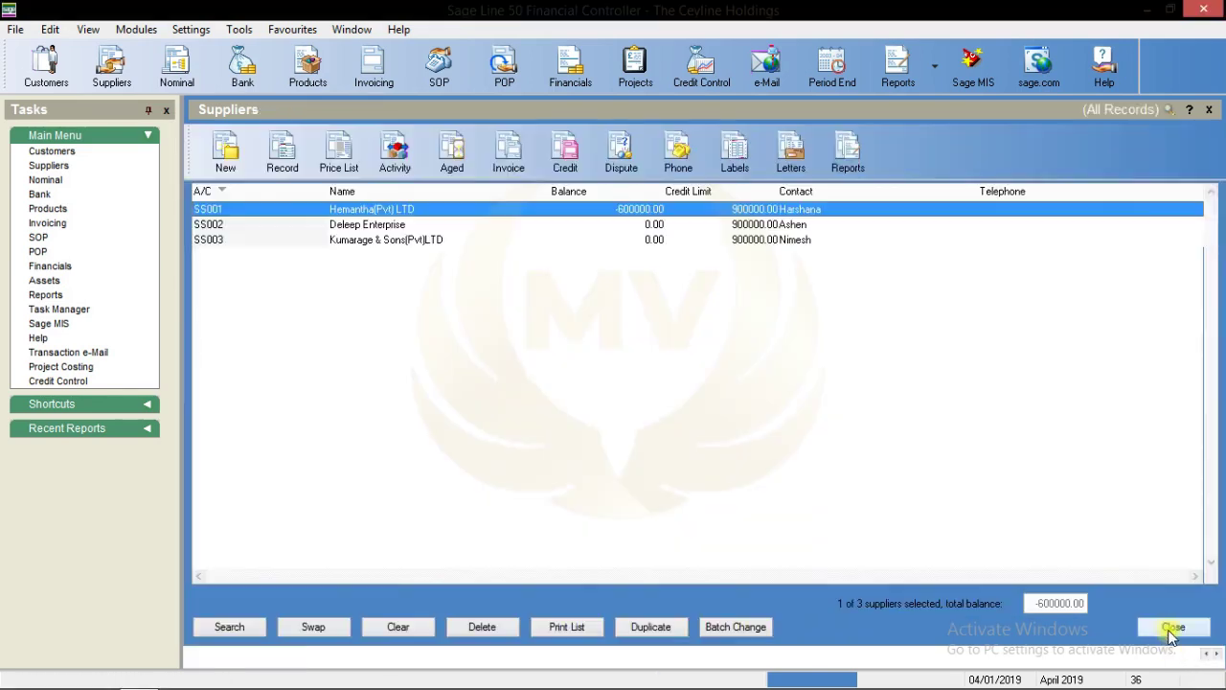
Step: Load the supplier record of account SS002, Deleep Enterprise, from the suppliers list
click(377, 227)
click(369, 210)
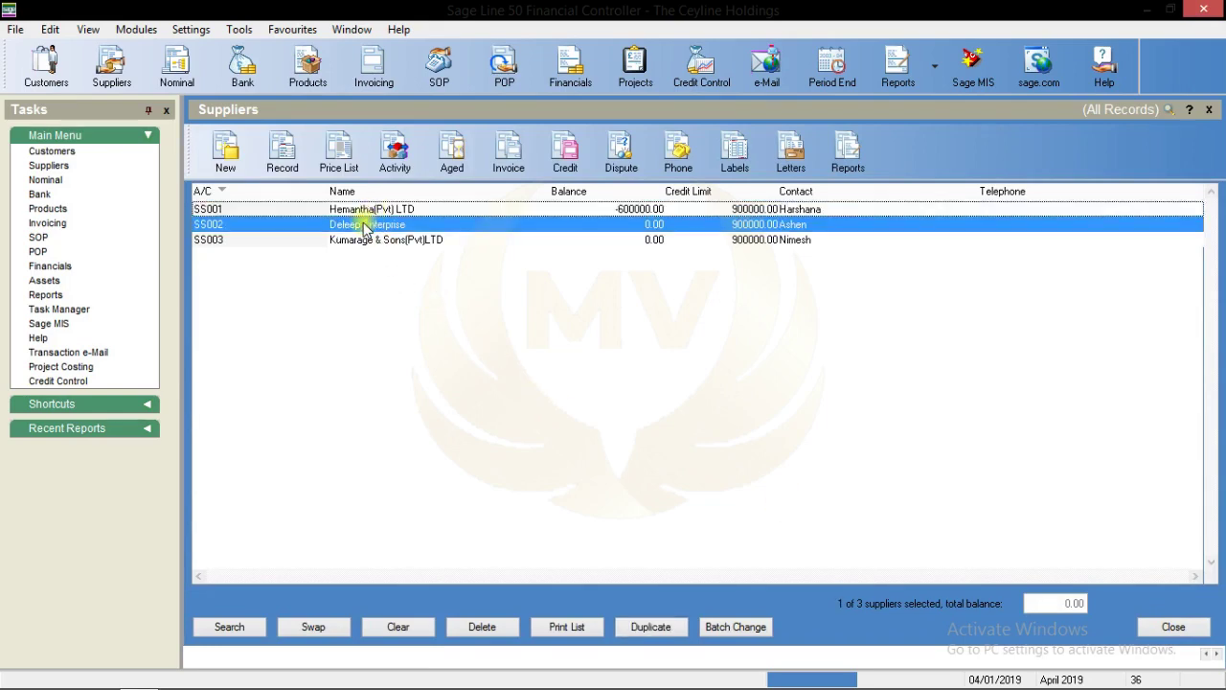
double_click(364, 226)
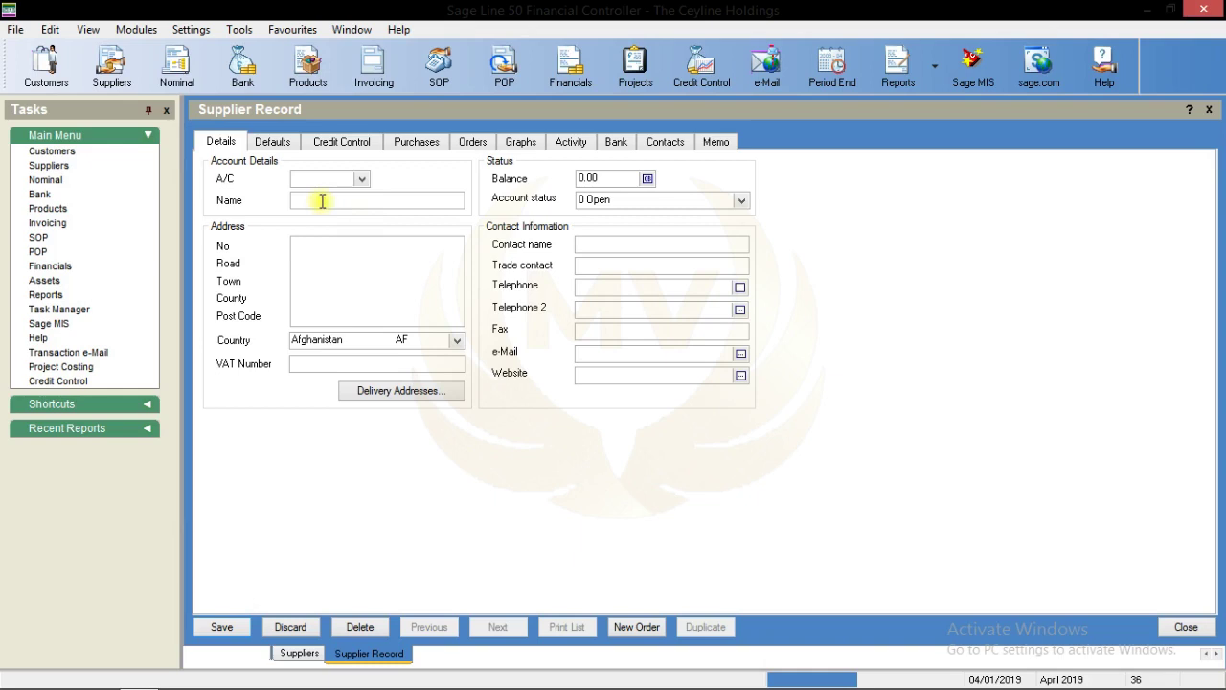
click(363, 179)
double_click(339, 249)
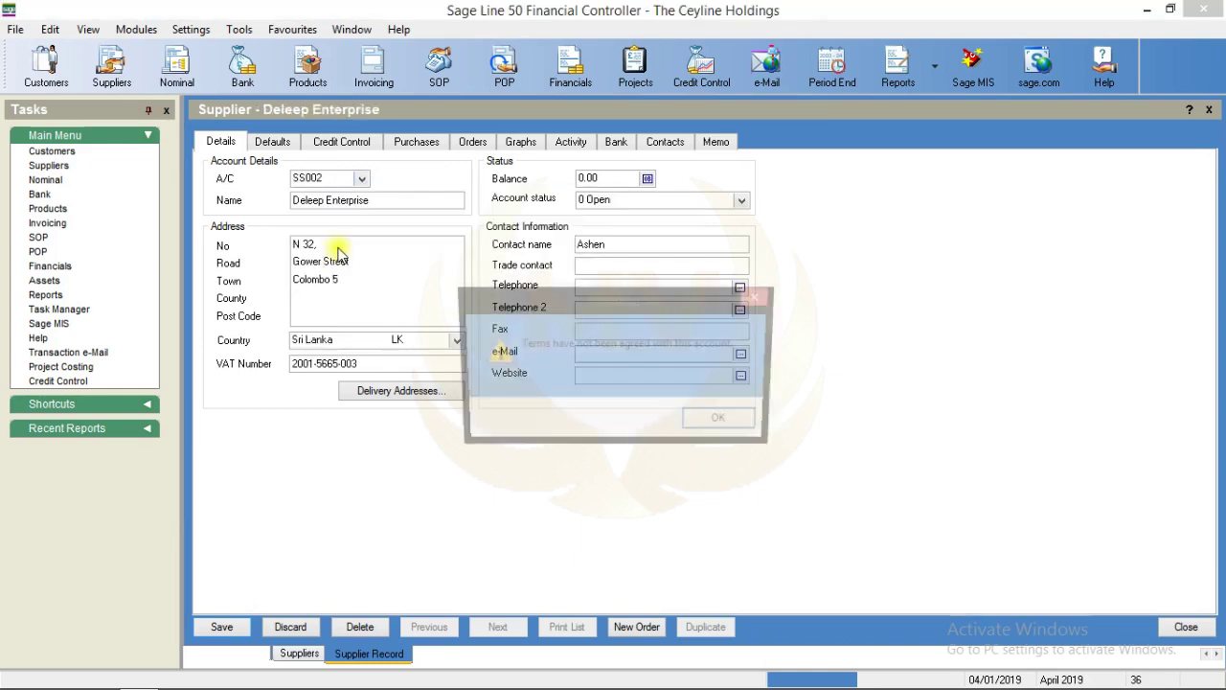
click(690, 424)
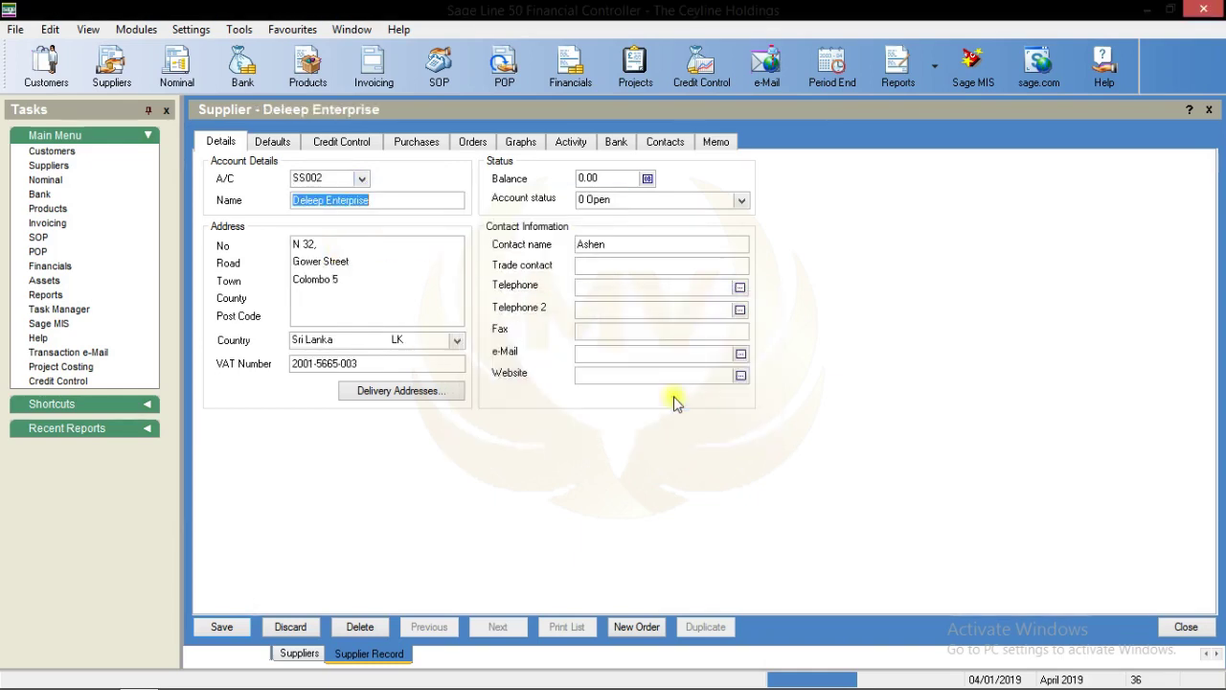
Step: Save a Credit opening balance of 800000 with reference O/B for Deleep Enterprise and close the supplier record
click(647, 180)
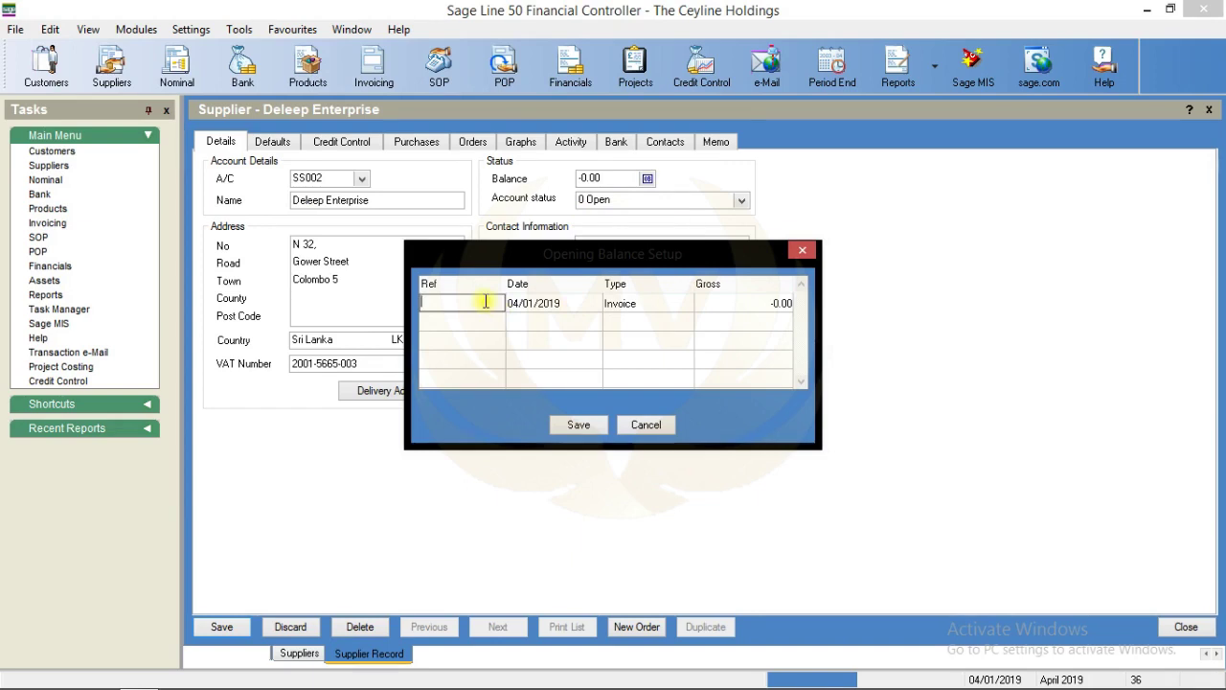
text(0/8)
click(685, 311)
click(686, 305)
click(633, 332)
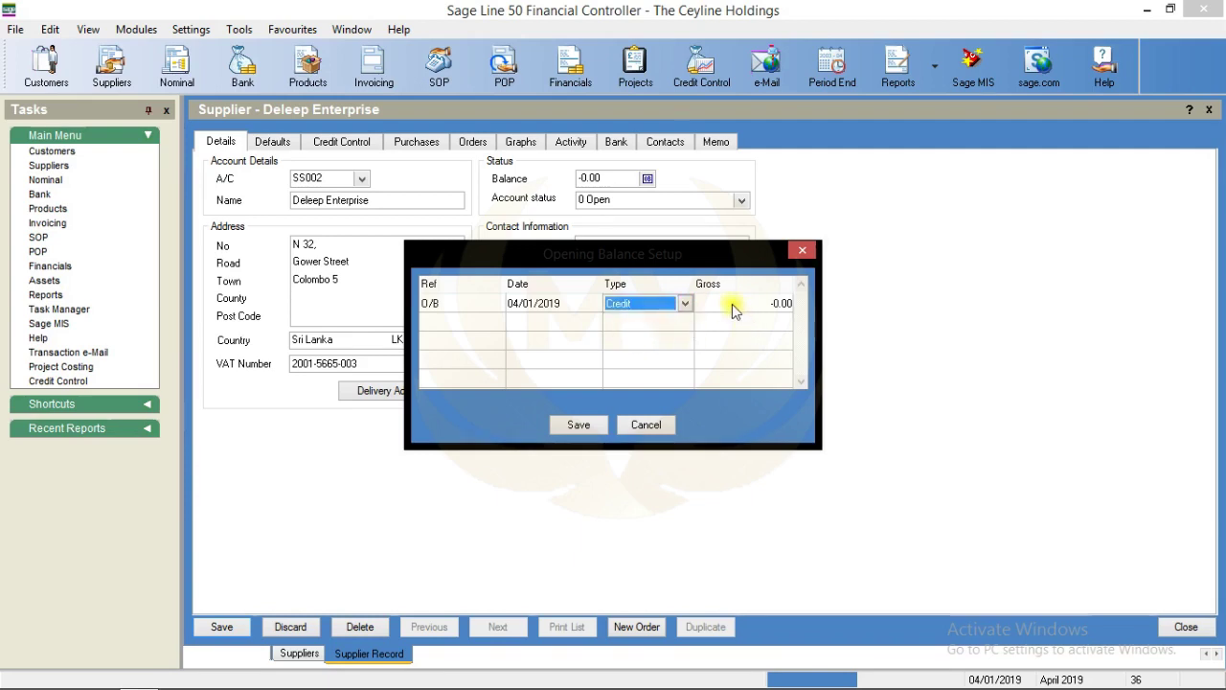
click(733, 307)
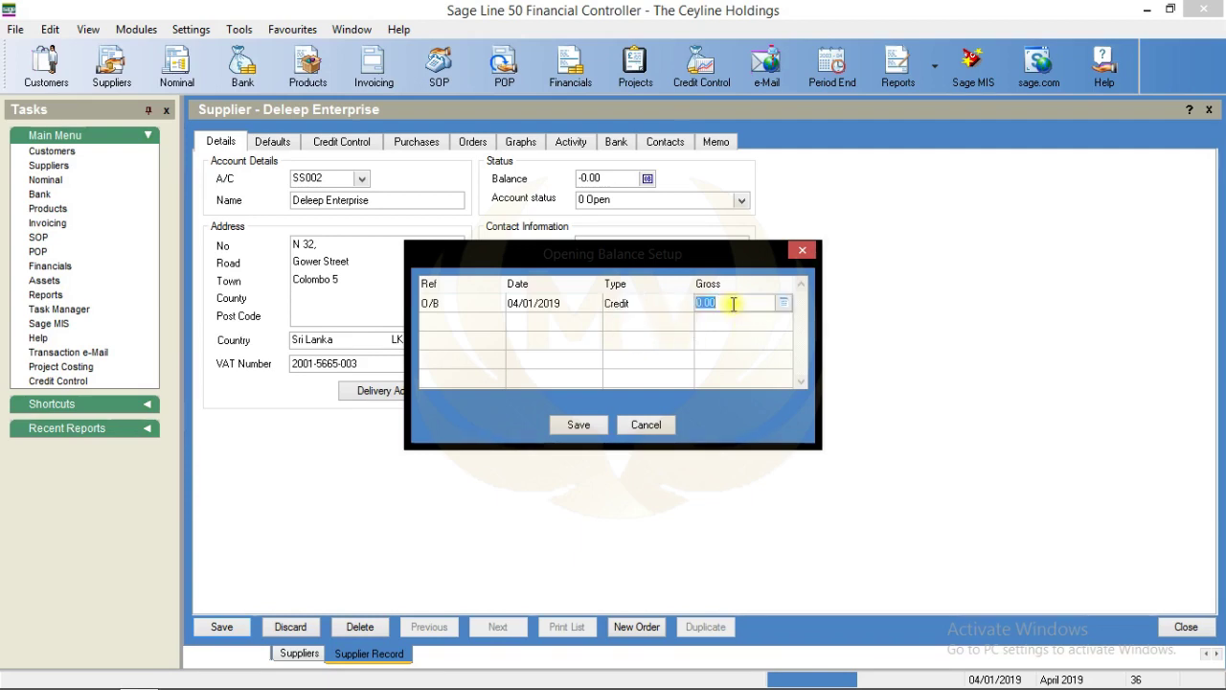
text(800000)
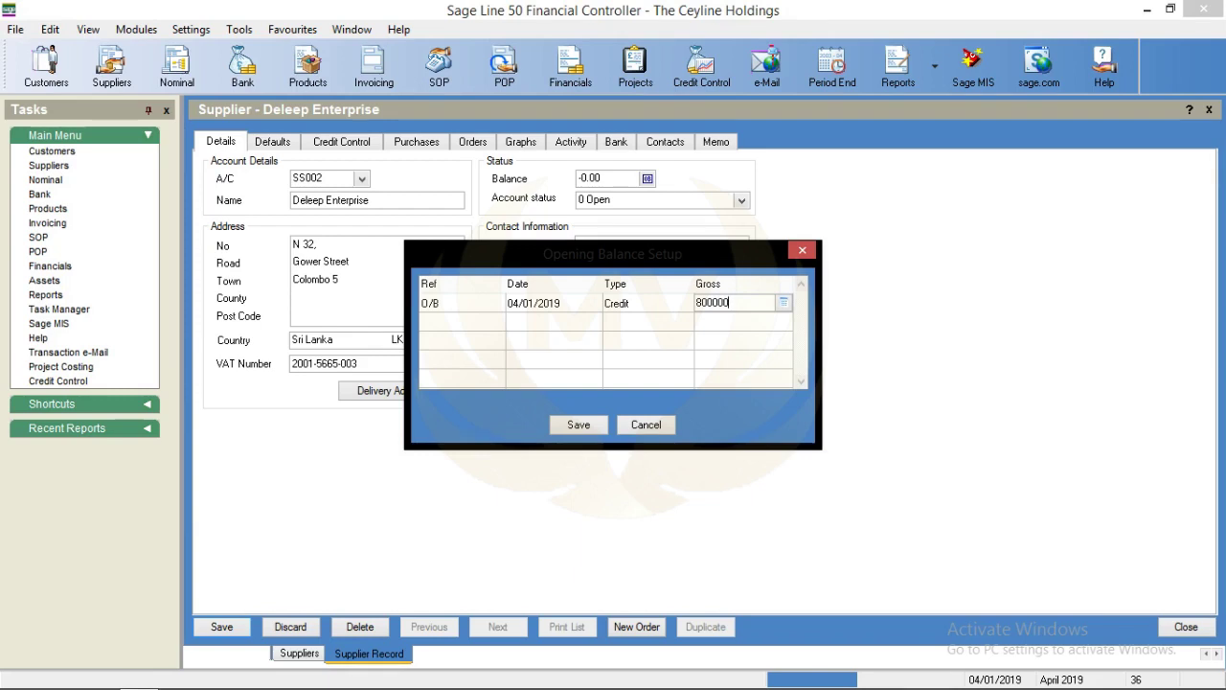
click(581, 424)
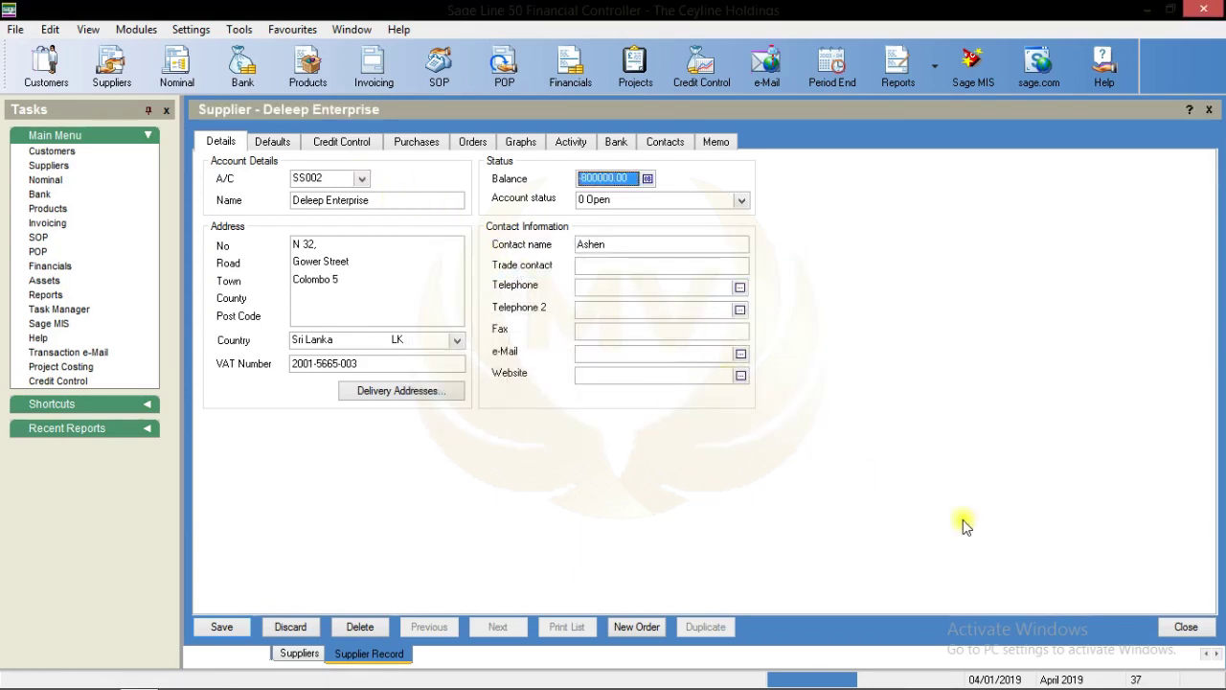
click(1164, 628)
Step: Load the supplier record of account SS003, Kumarage & Sons(Pvt)LTD, from the suppliers list
click(347, 236)
click(351, 226)
click(373, 243)
double_click(376, 247)
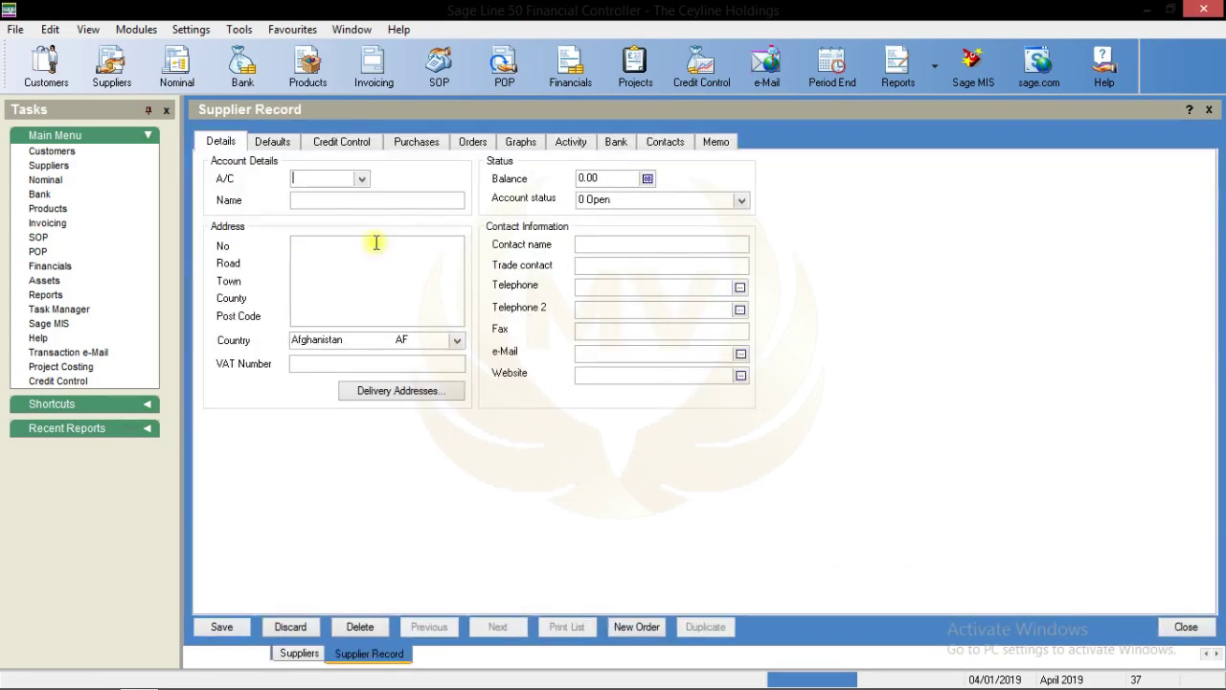
click(362, 179)
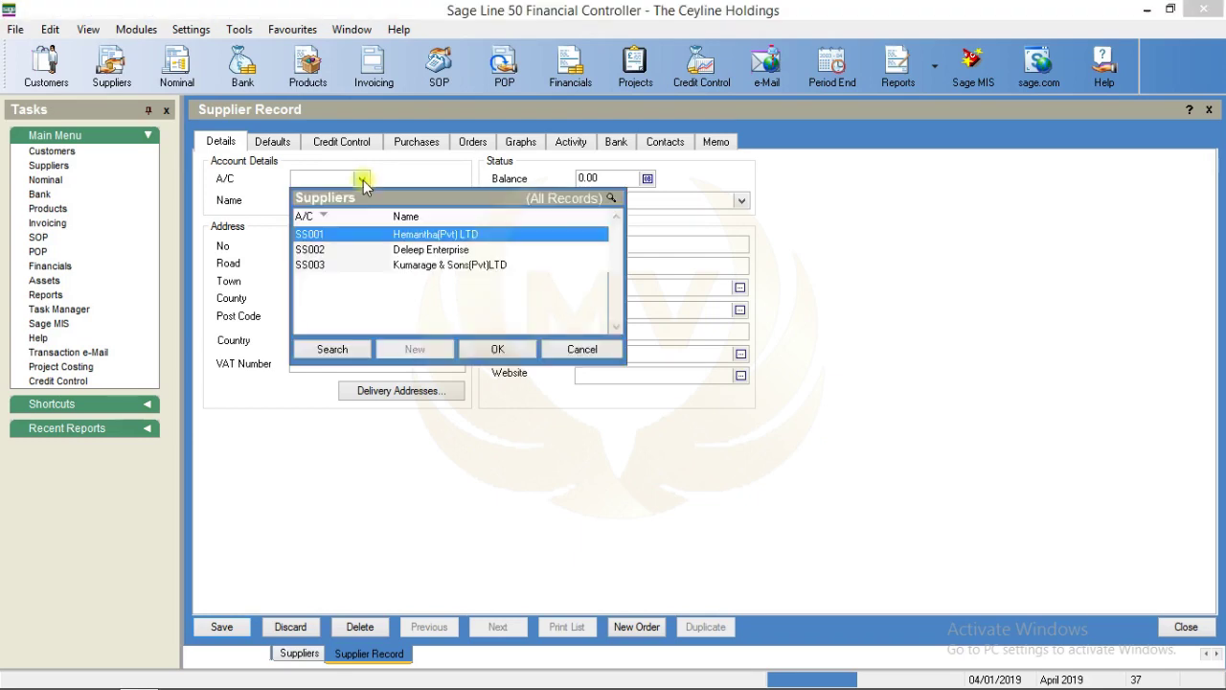
double_click(366, 265)
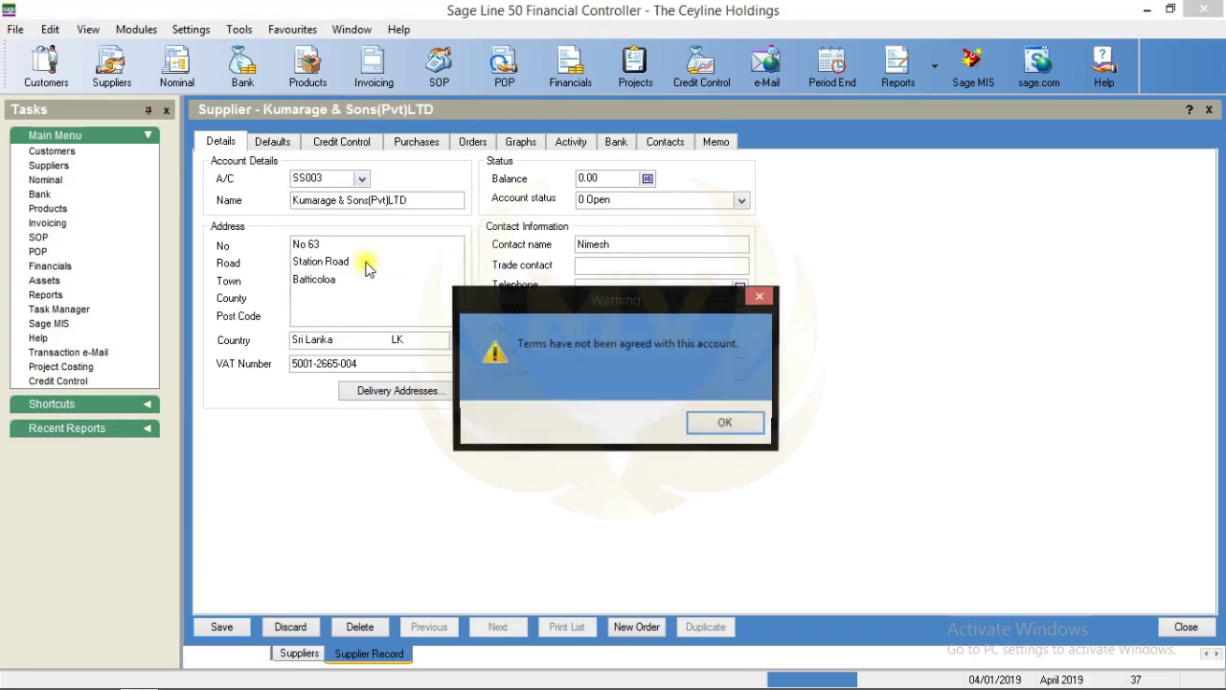
click(756, 423)
Step: Save a Credit opening balance of 850000 with reference O/B for Kumarage & Sons(Pvt)LTD and close the supplier record
click(648, 180)
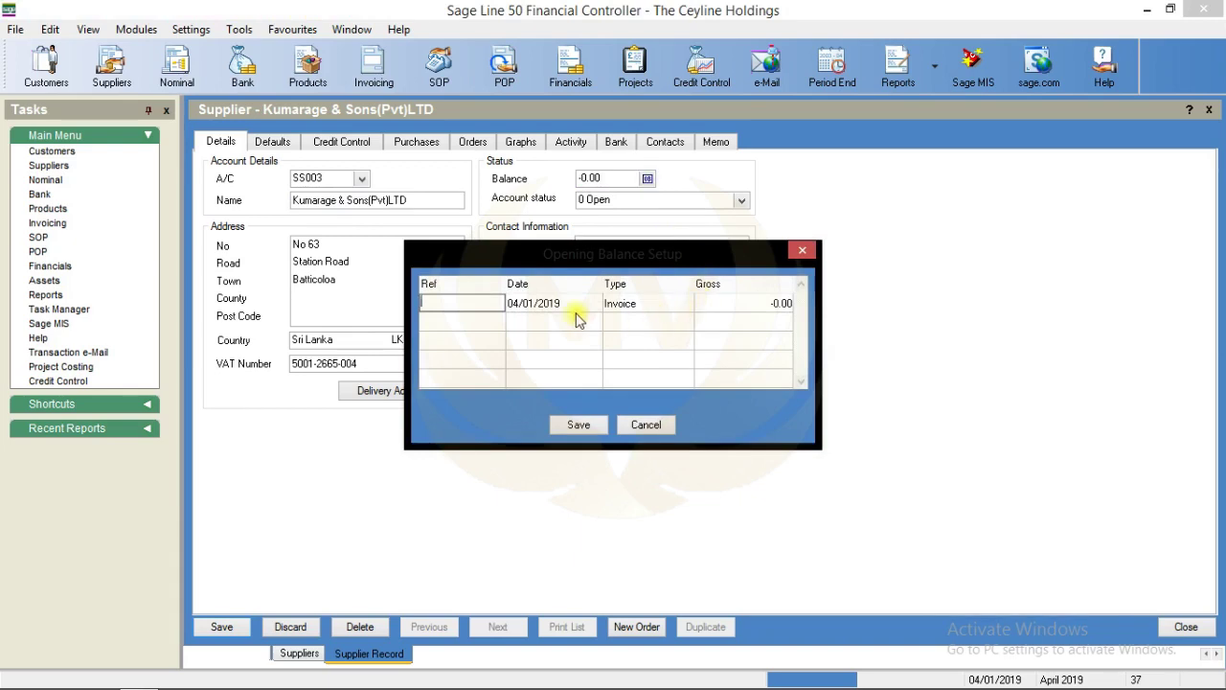
text(0)
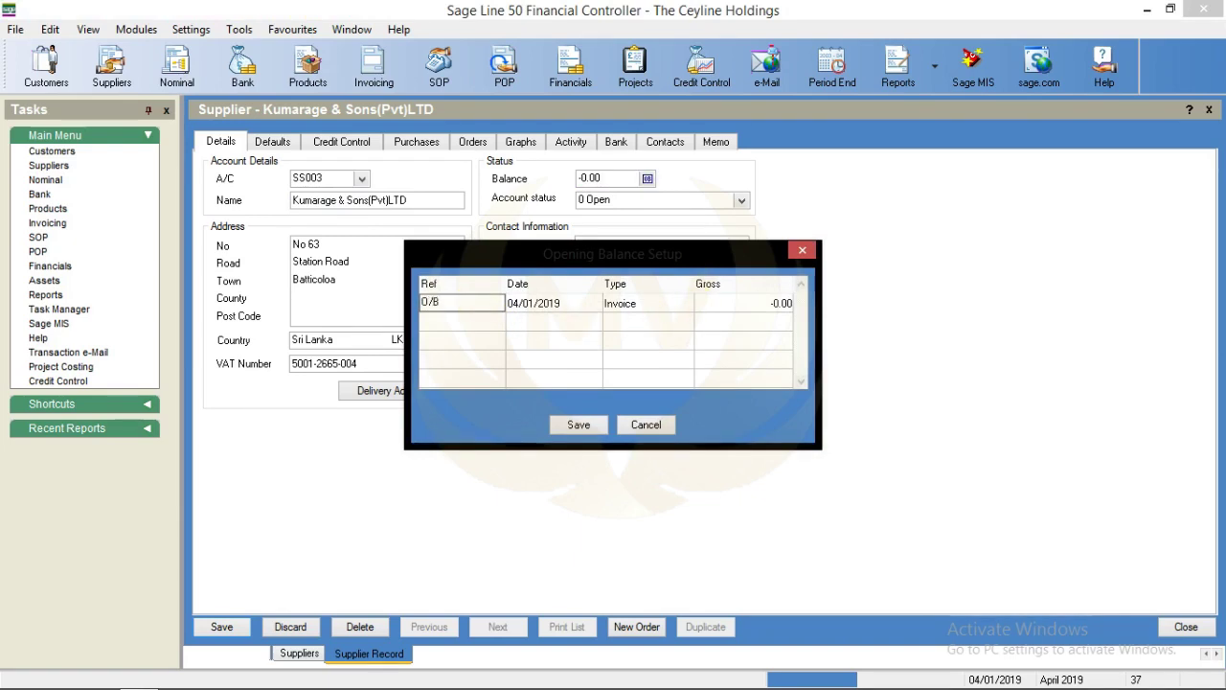
click(649, 304)
click(684, 304)
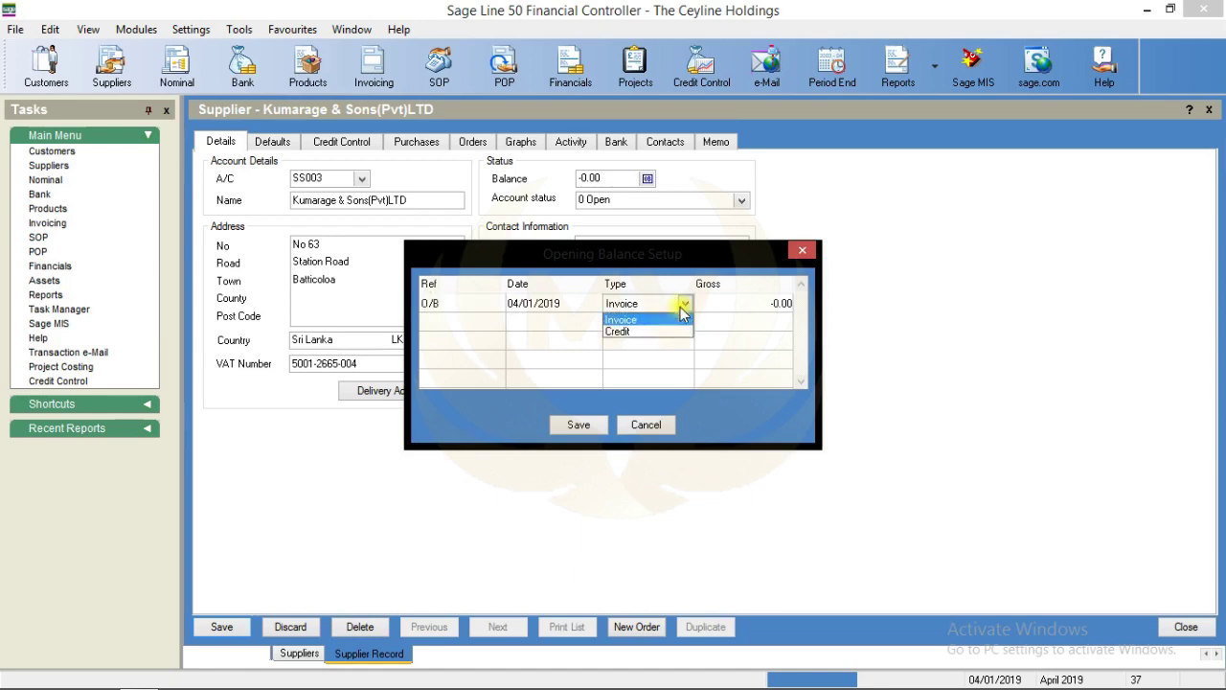
click(623, 332)
click(730, 303)
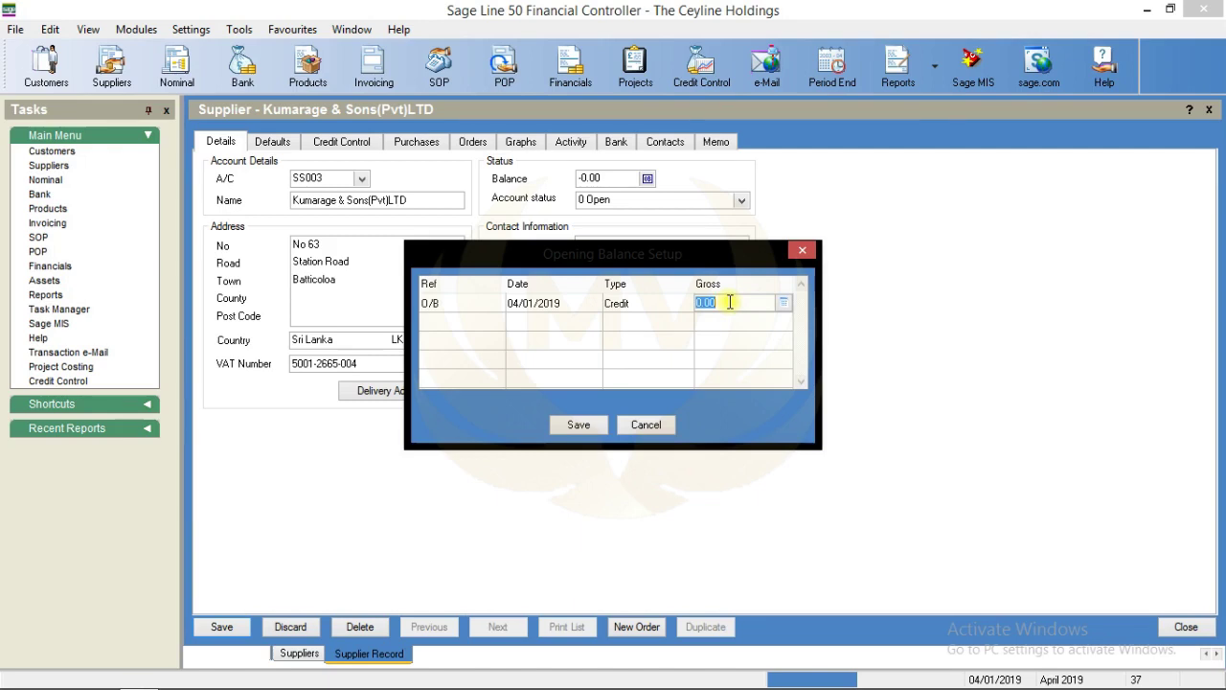
text(850000)
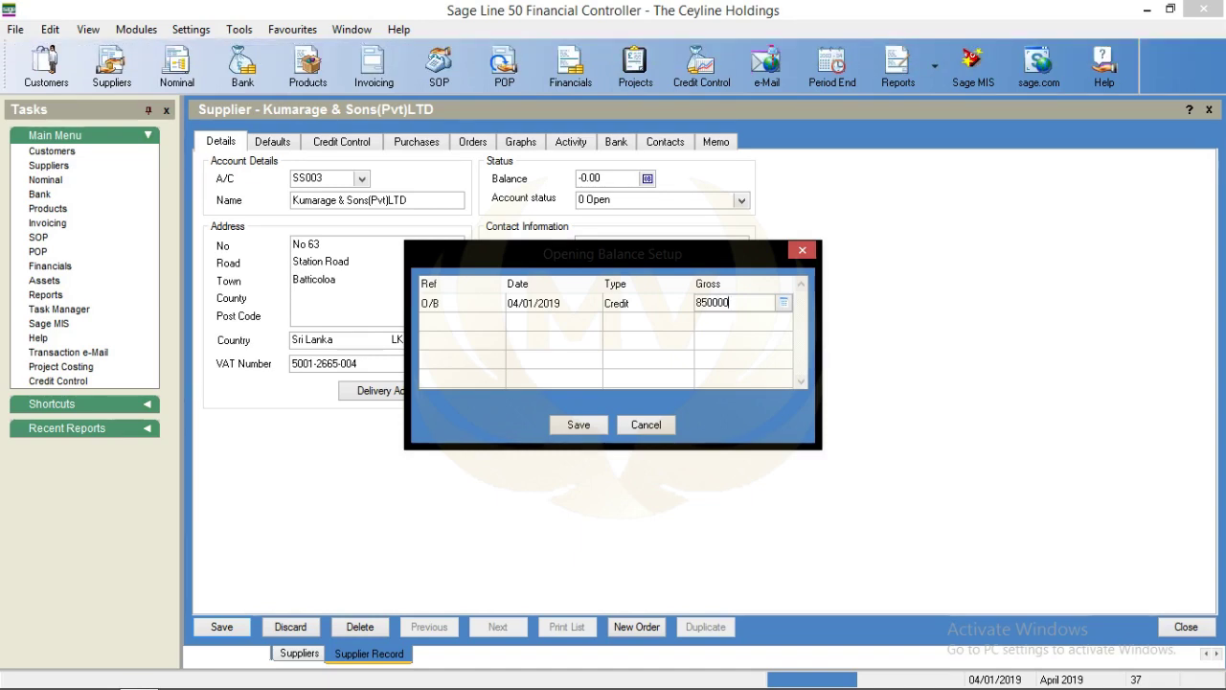
click(577, 425)
click(1182, 627)
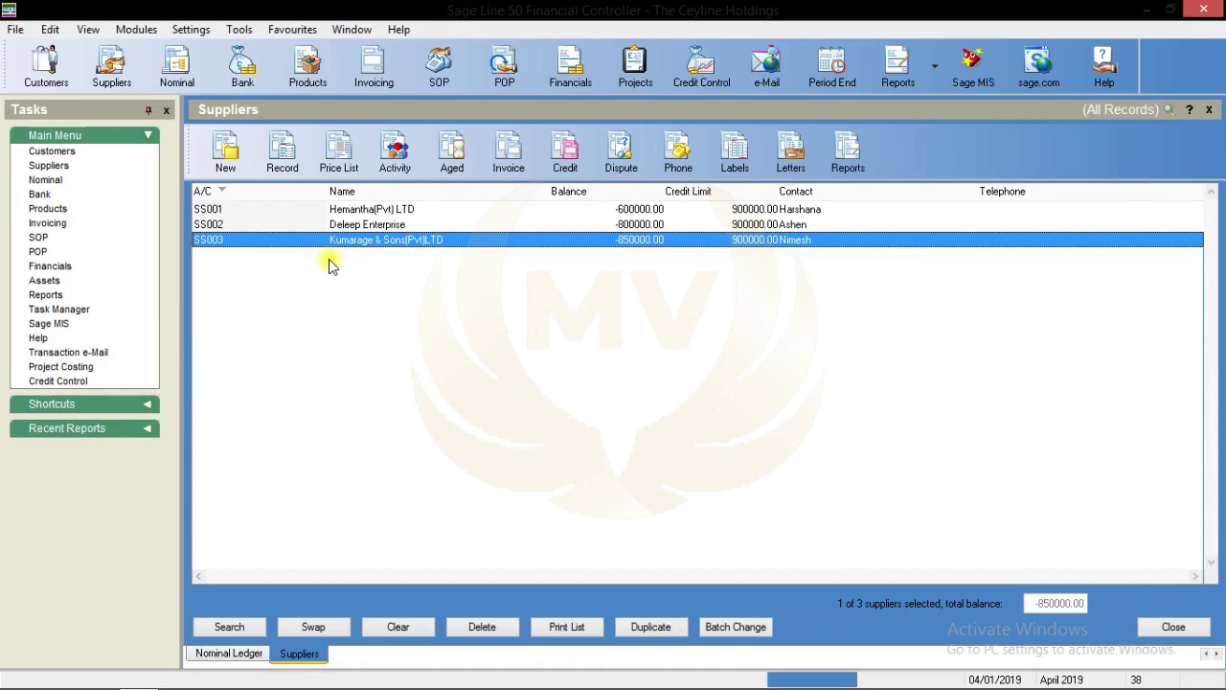
Step: Close the suppliers list and check the Creditors account balance in the nominal ledger
click(1208, 109)
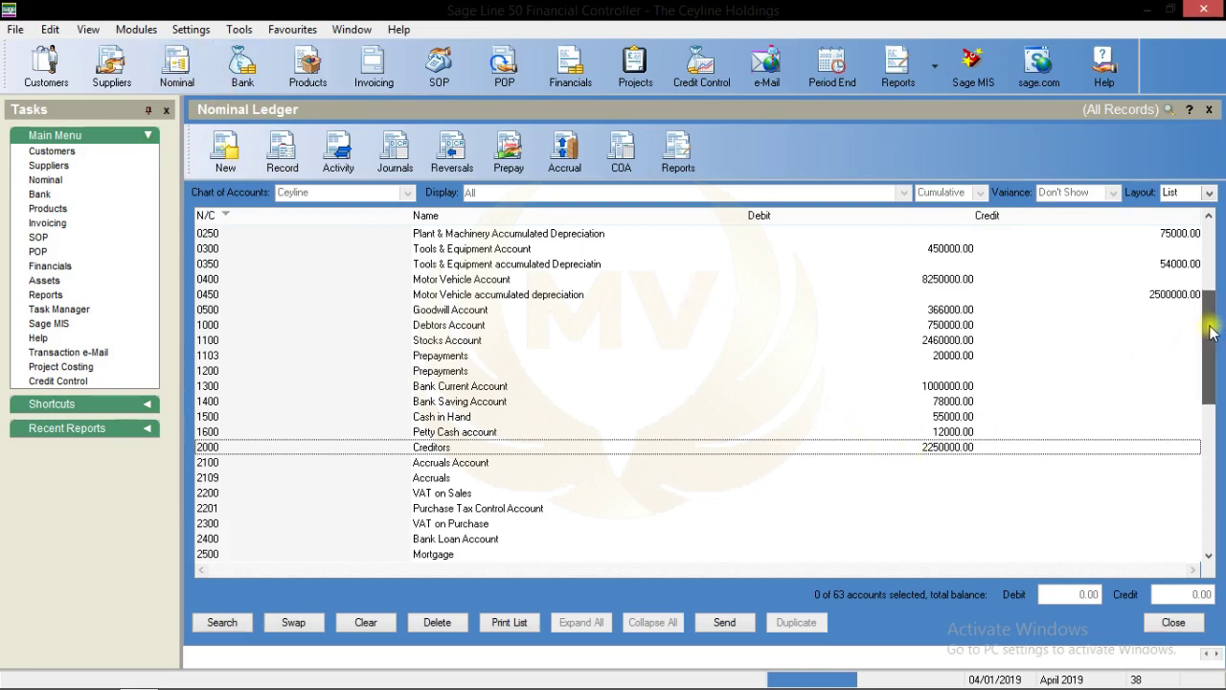
click(924, 448)
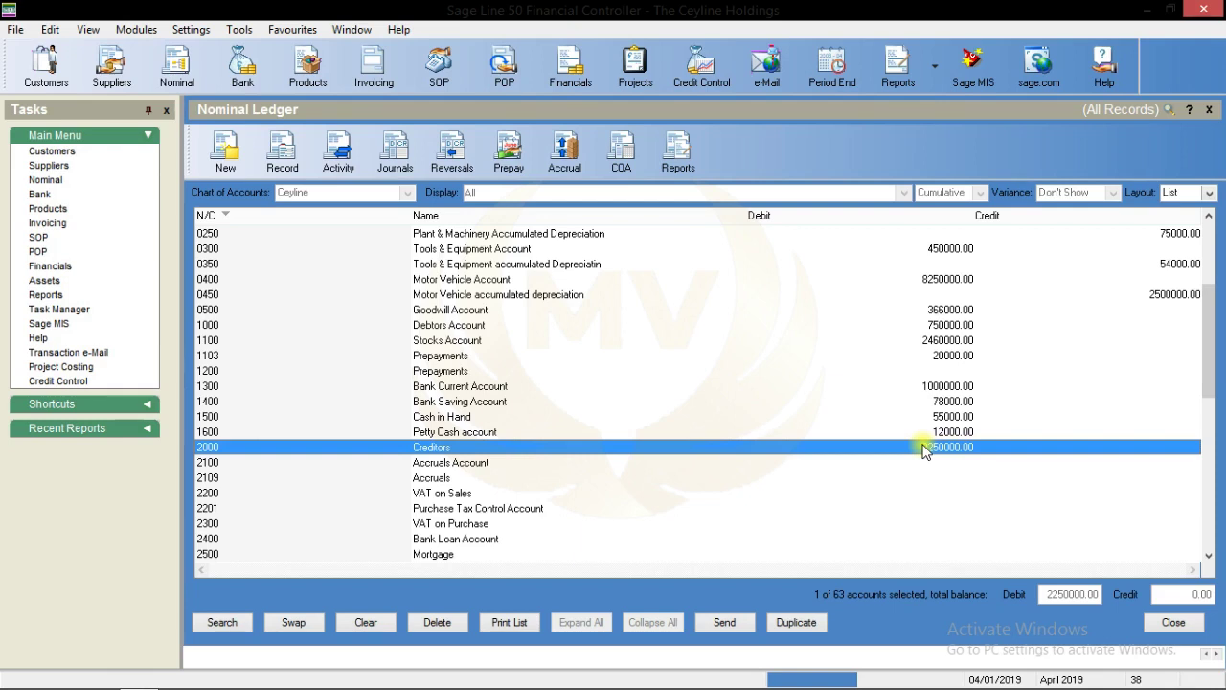
click(407, 463)
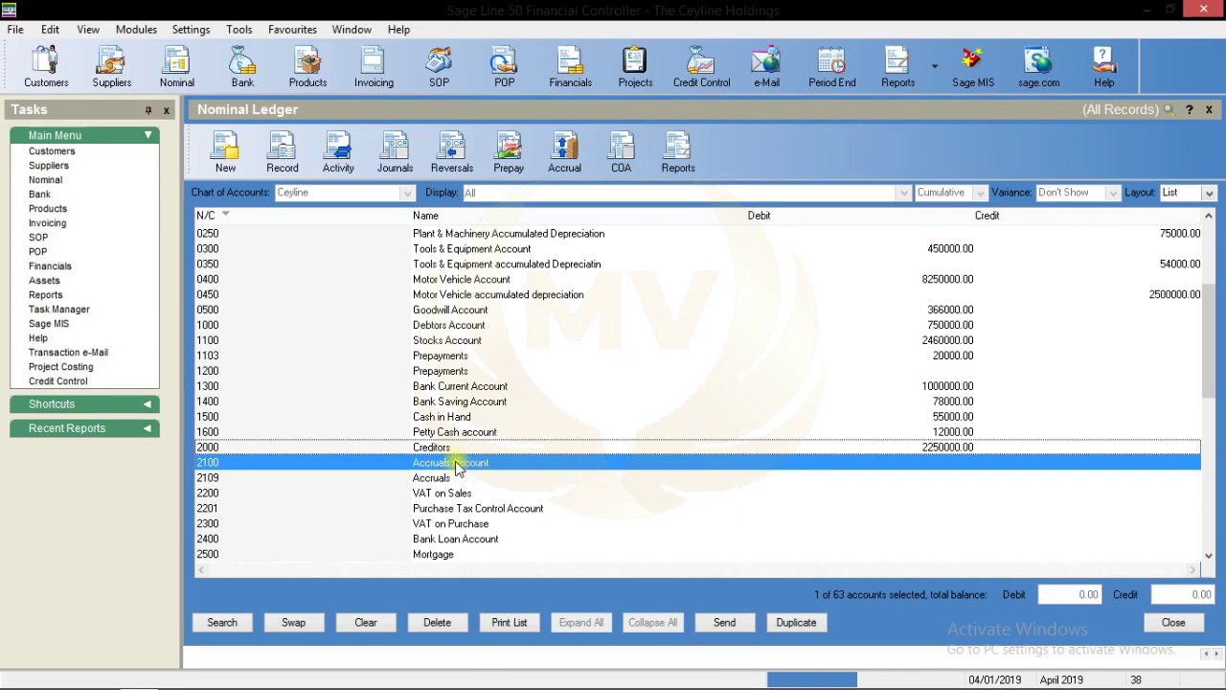
click(471, 494)
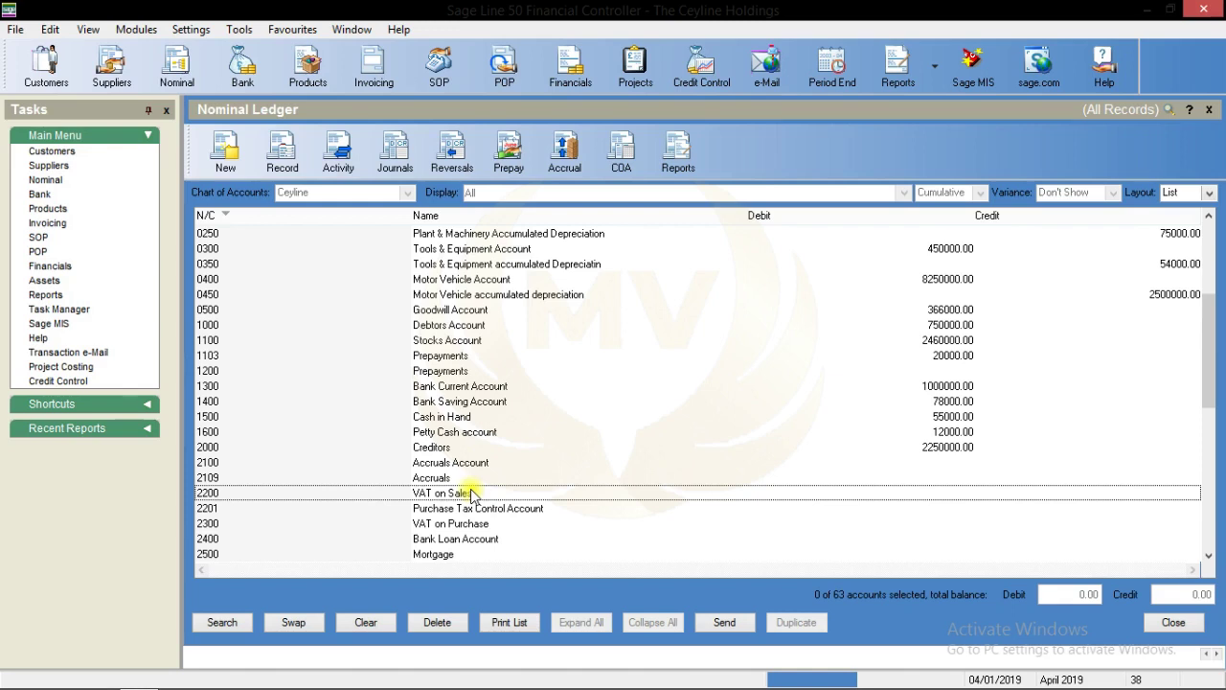
key(Down)
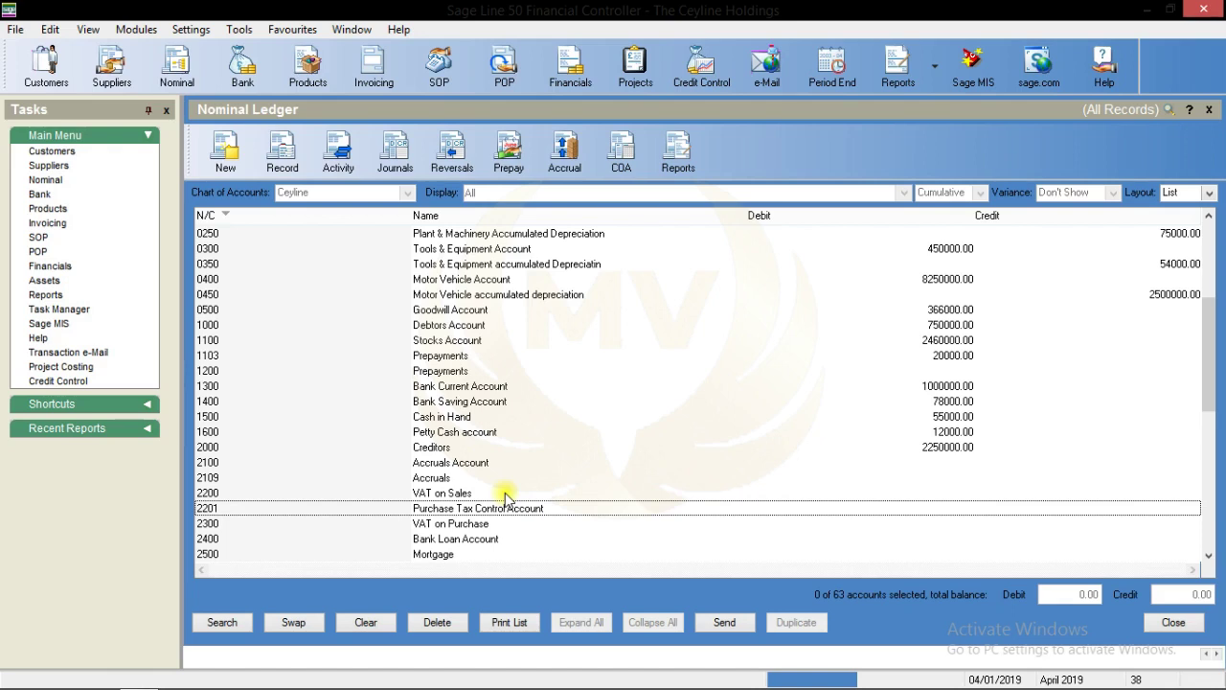
Step: Save a credit opening balance of 2580000 for the Bank Loan Account and close its nominal record
double_click(456, 542)
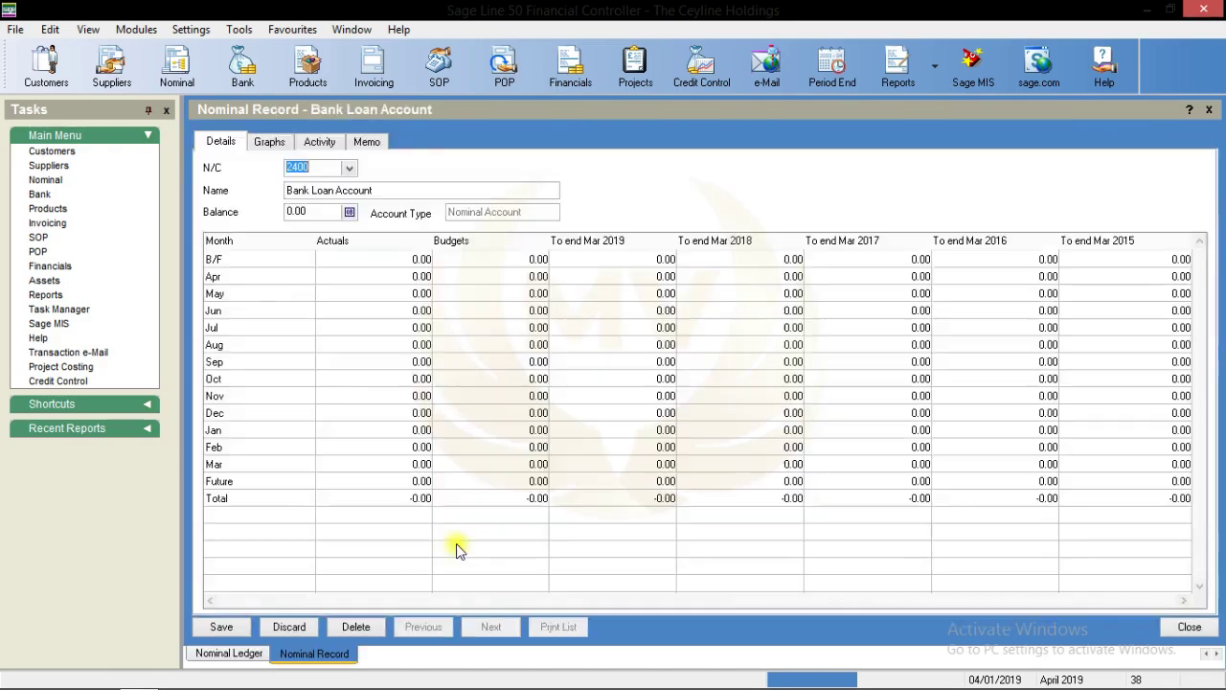
click(347, 213)
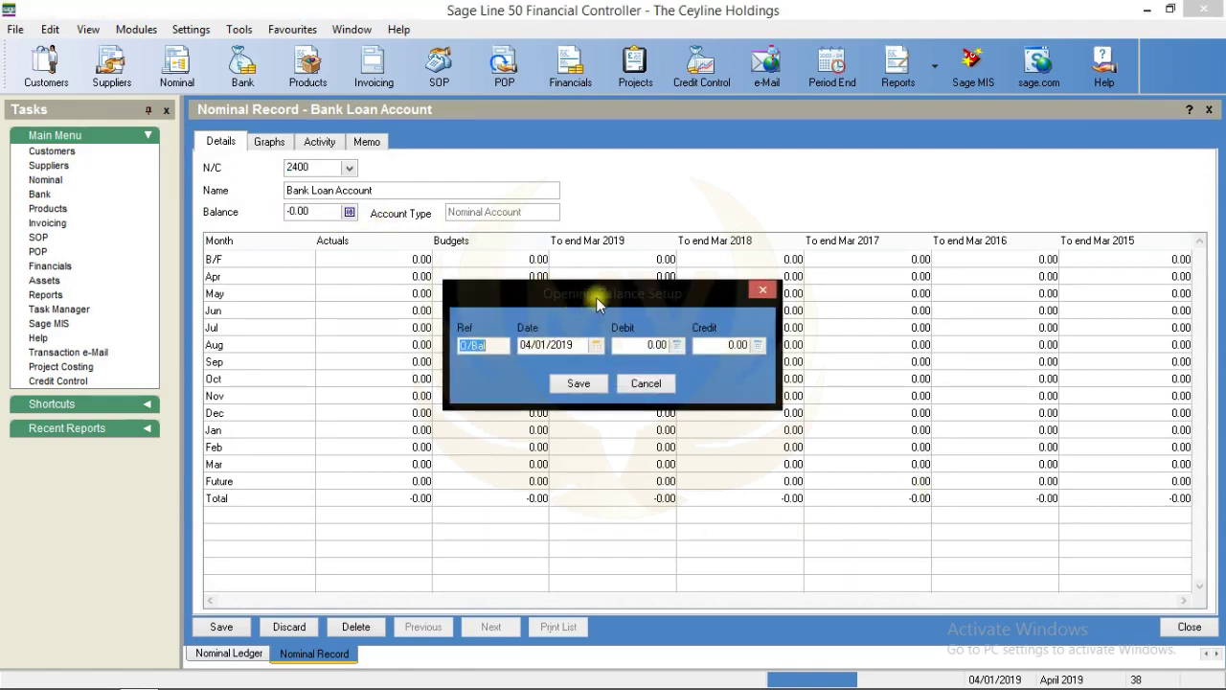
drag(595, 297, 539, 287)
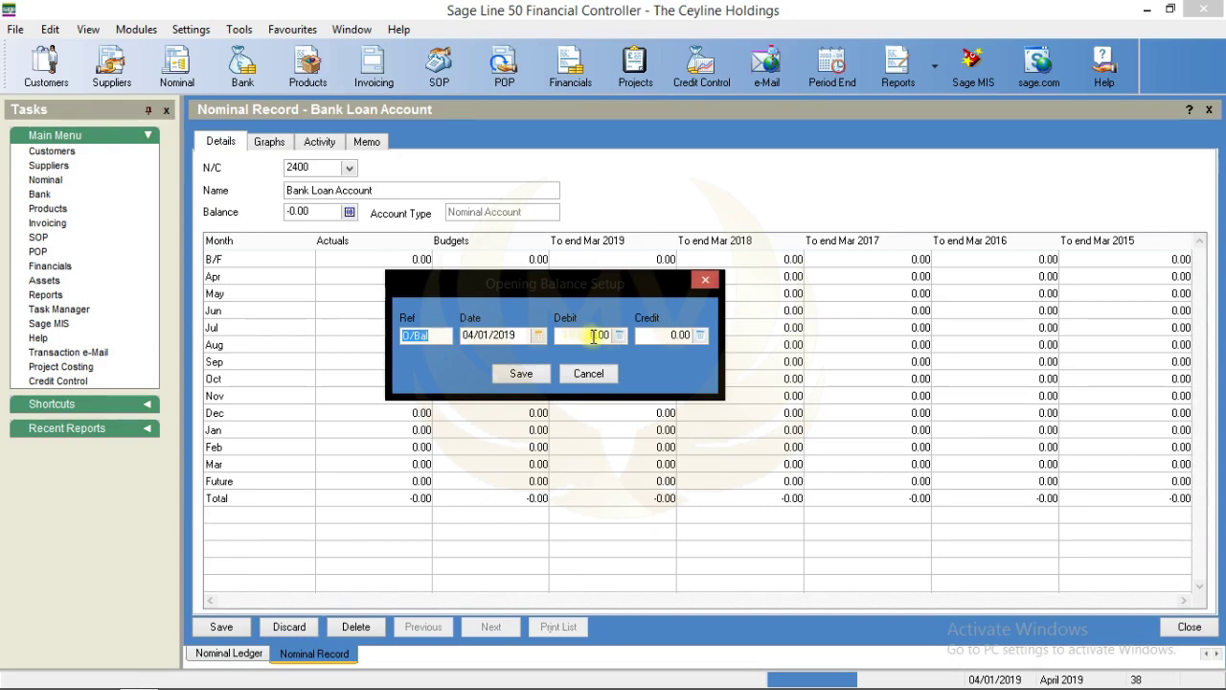
click(652, 334)
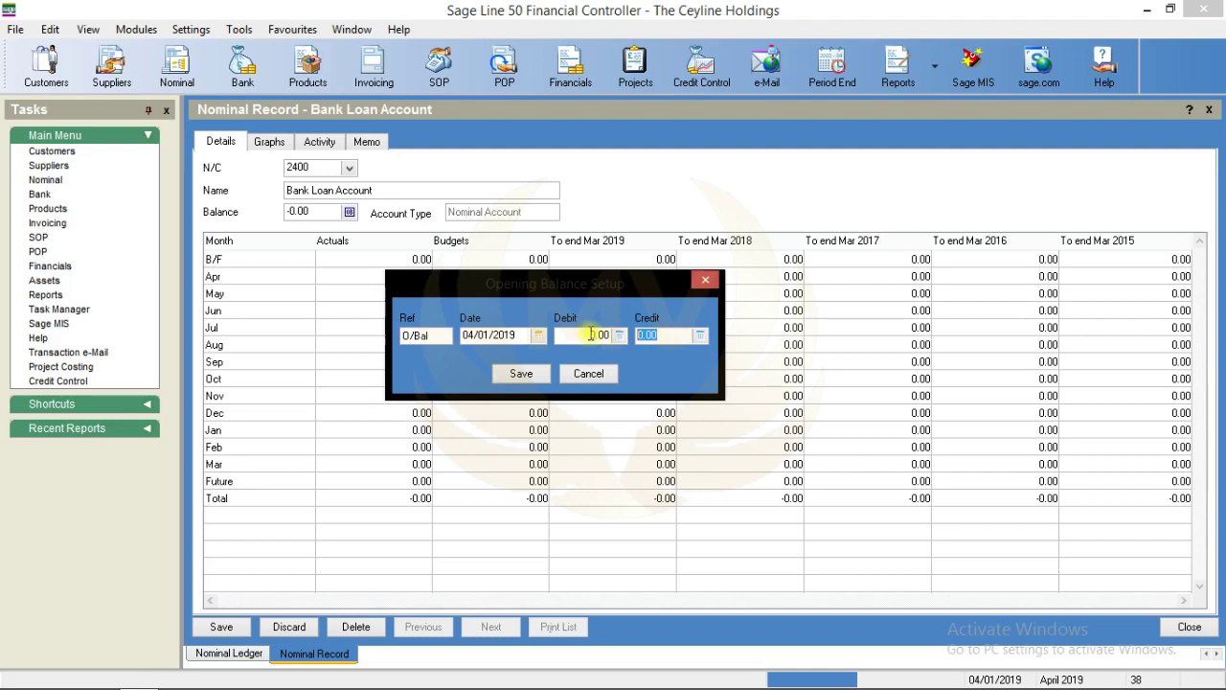
text(258)
text(00)
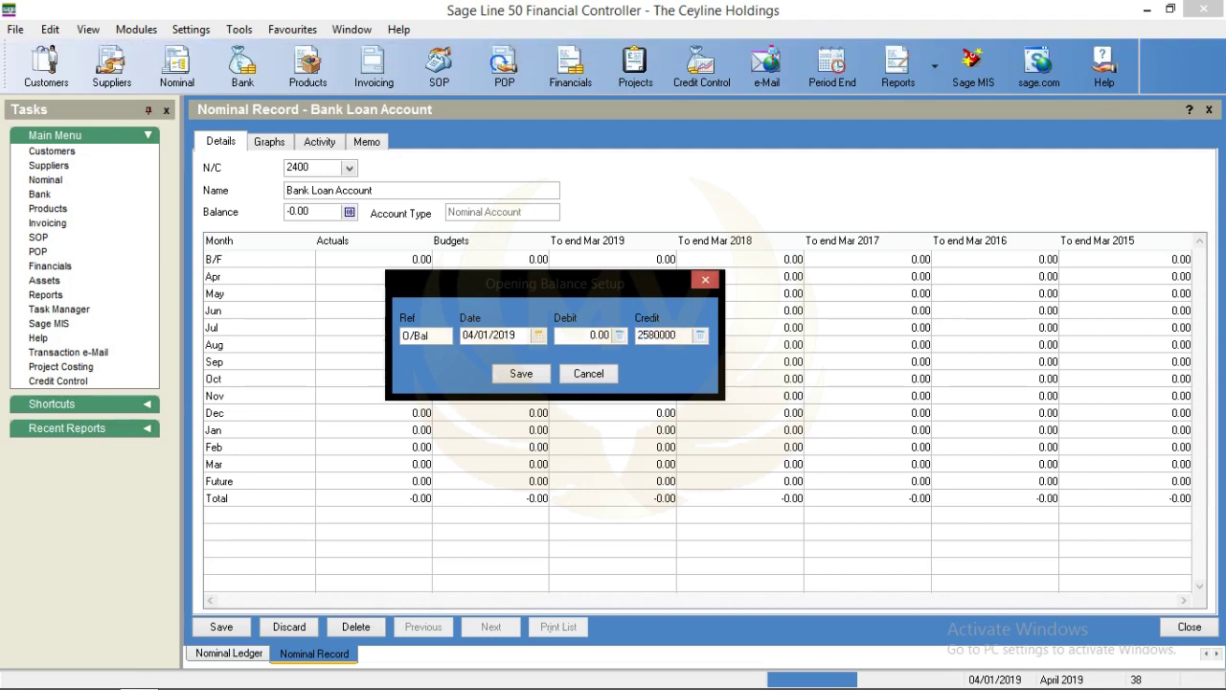
click(521, 373)
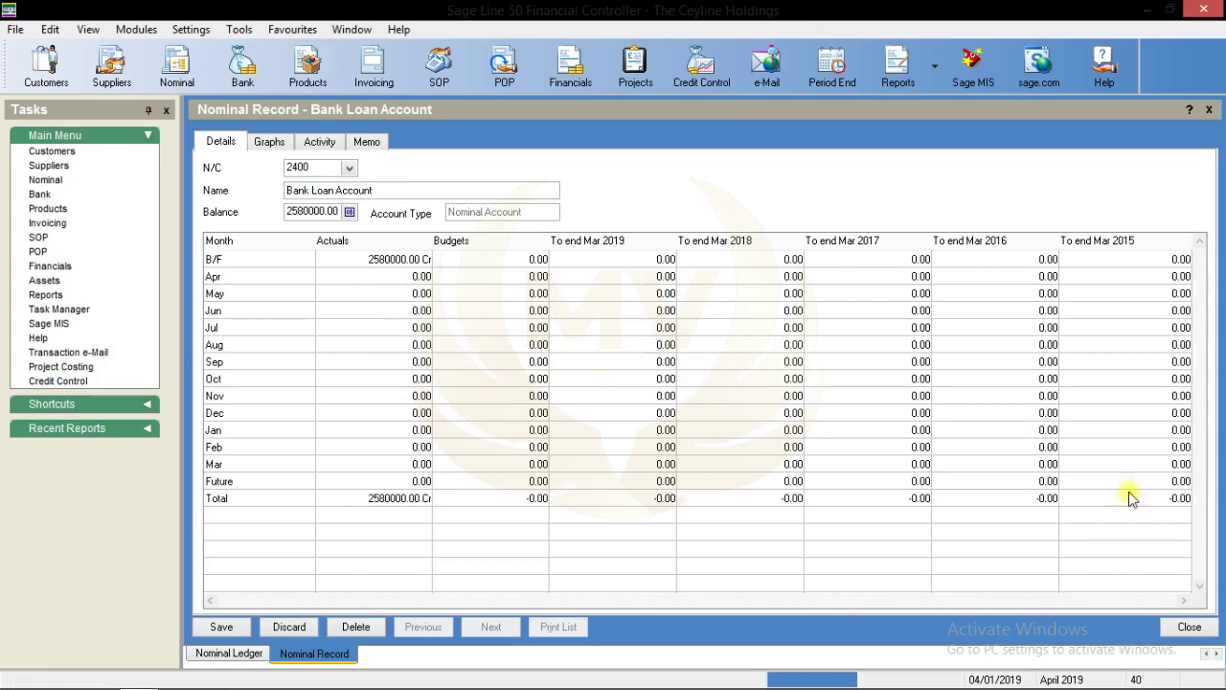
click(1174, 629)
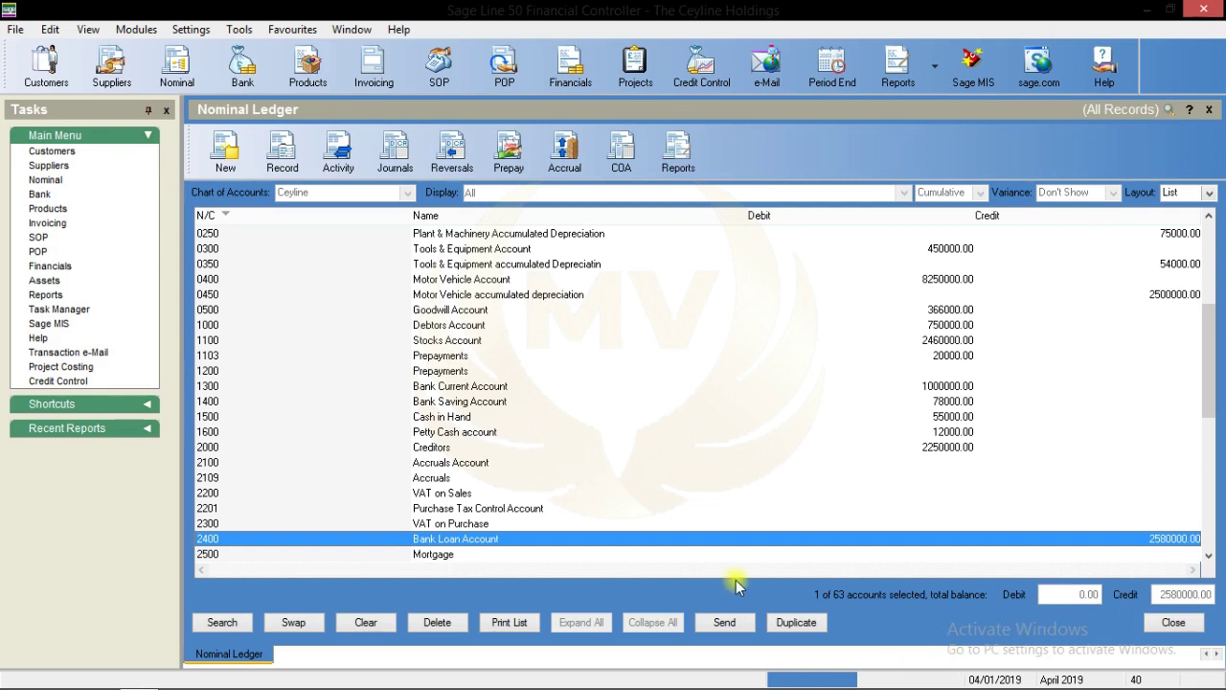
Step: Save a credit opening balance of 8000000 for the Debenture account and close its nominal record
click(448, 540)
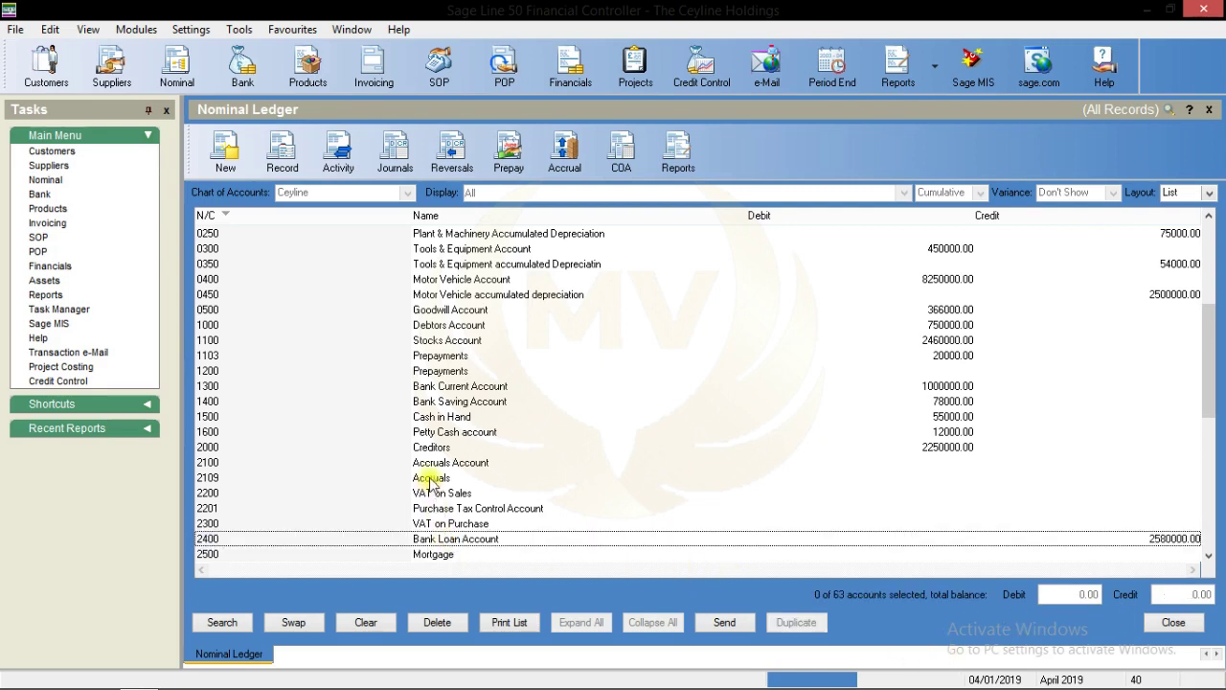
key(Down)
key(Down)
key(Down)
key(Down)
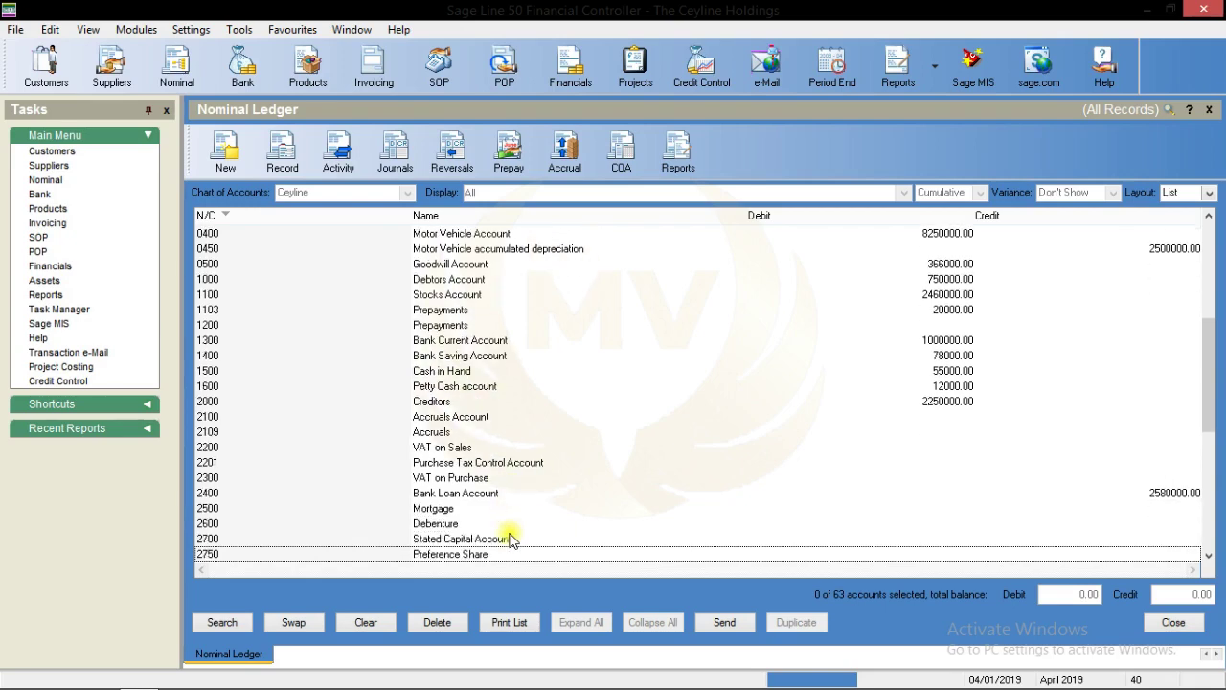
double_click(446, 523)
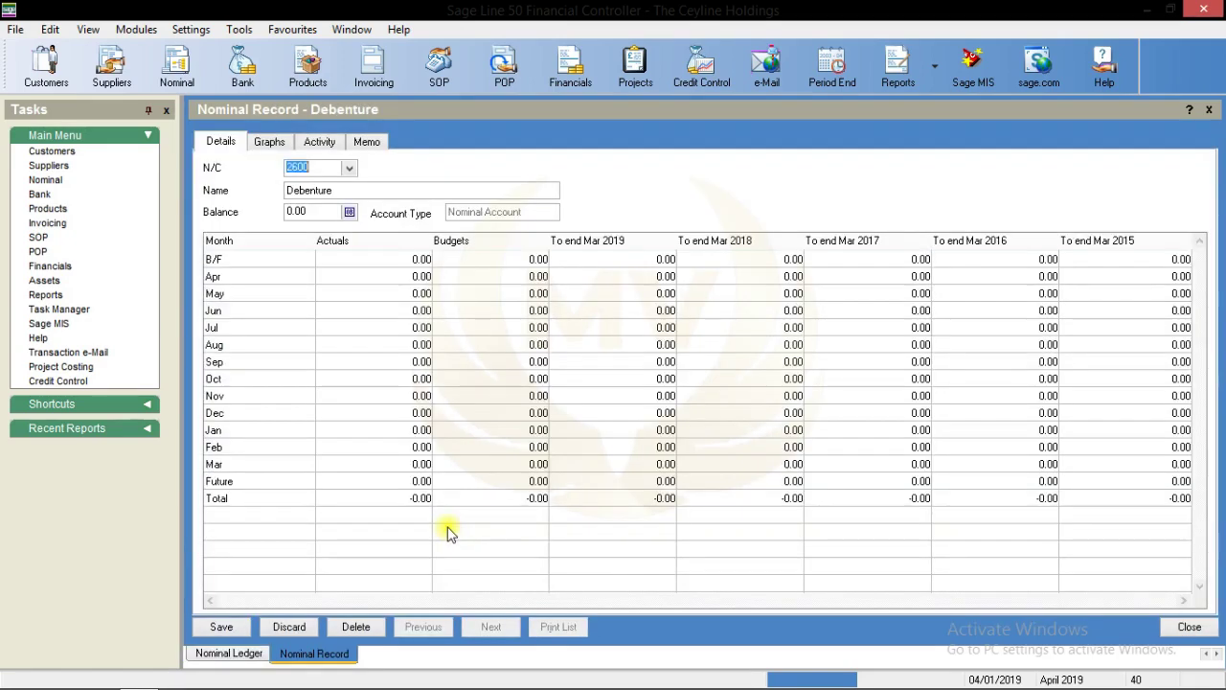
click(348, 212)
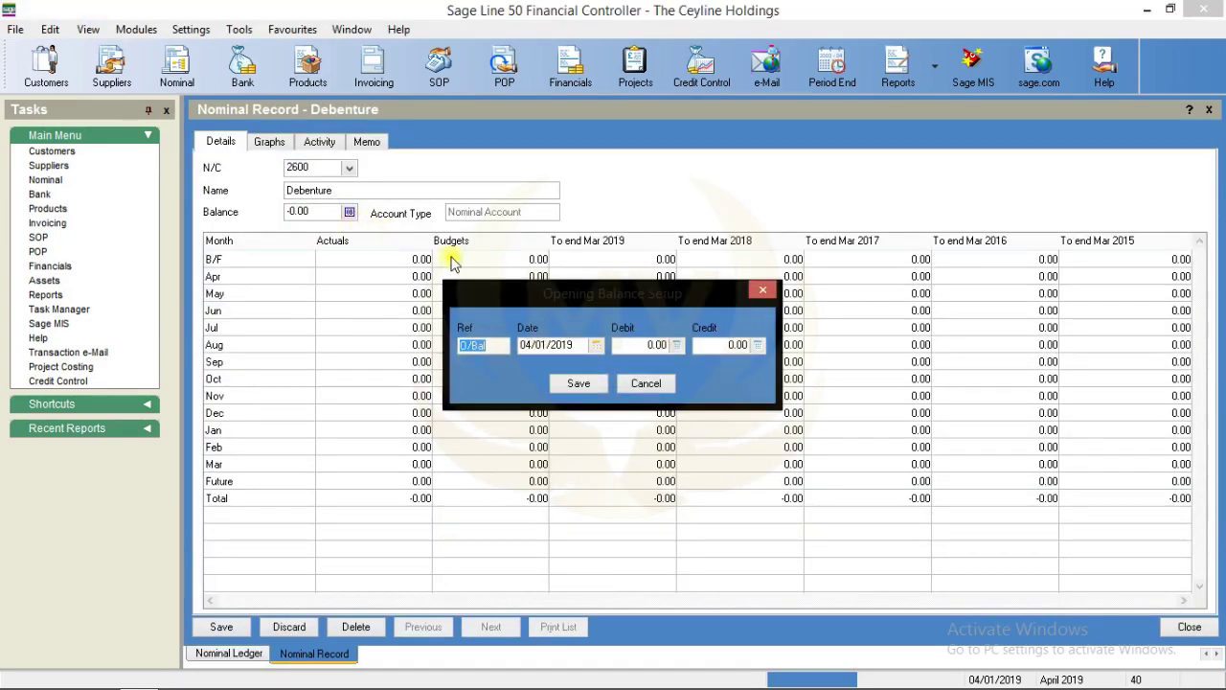
click(720, 345)
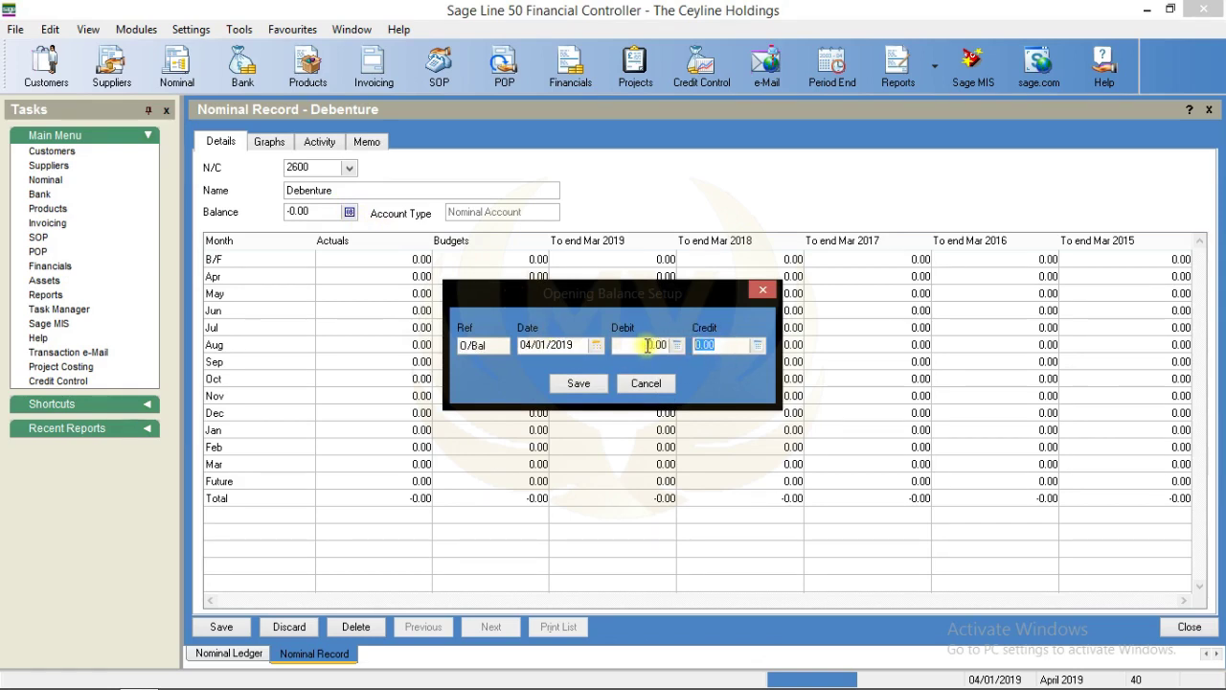
text(8000000)
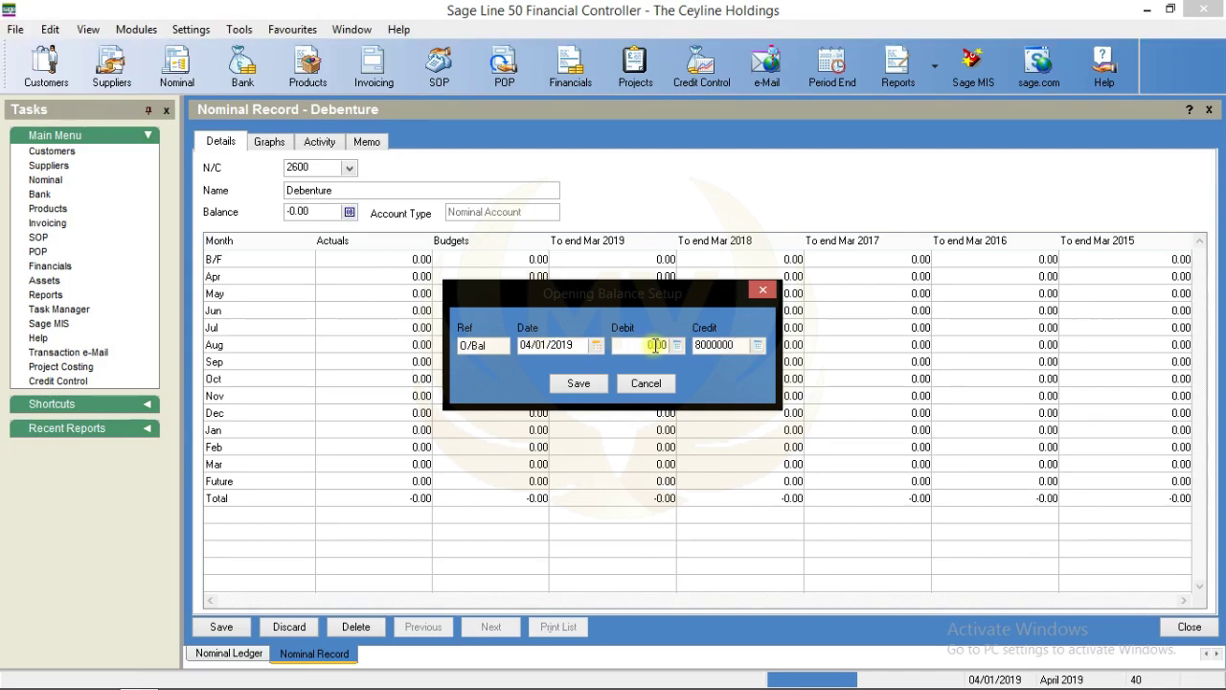
click(580, 381)
click(1188, 629)
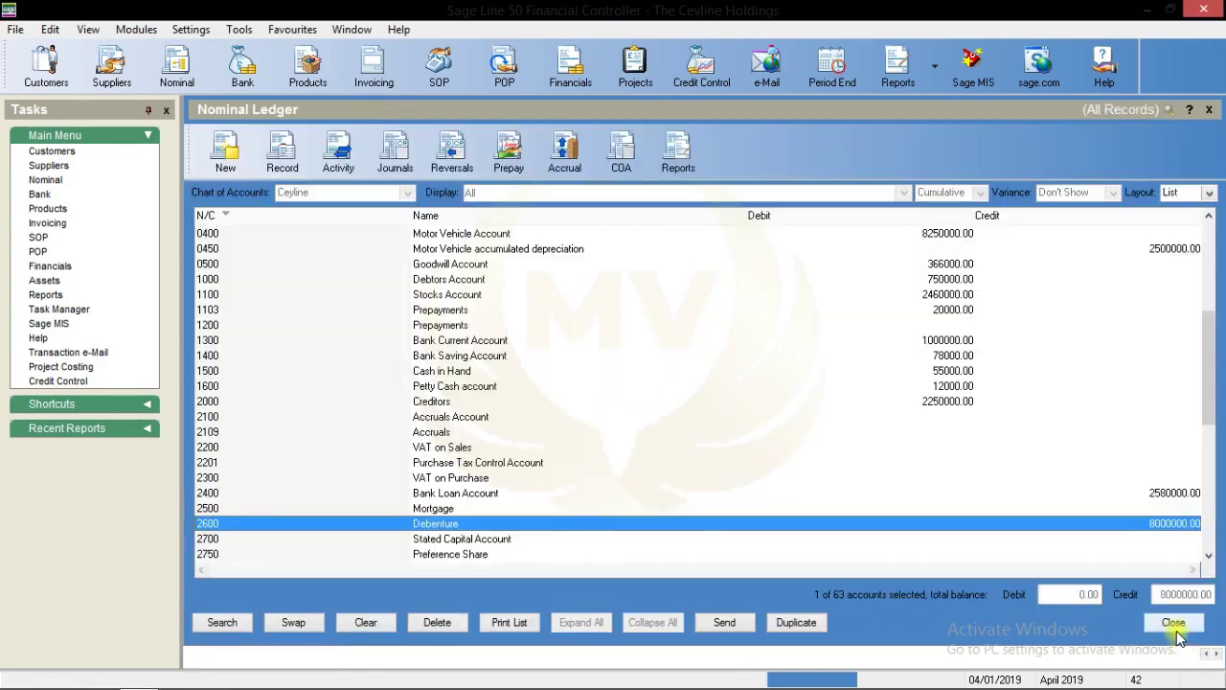
click(462, 525)
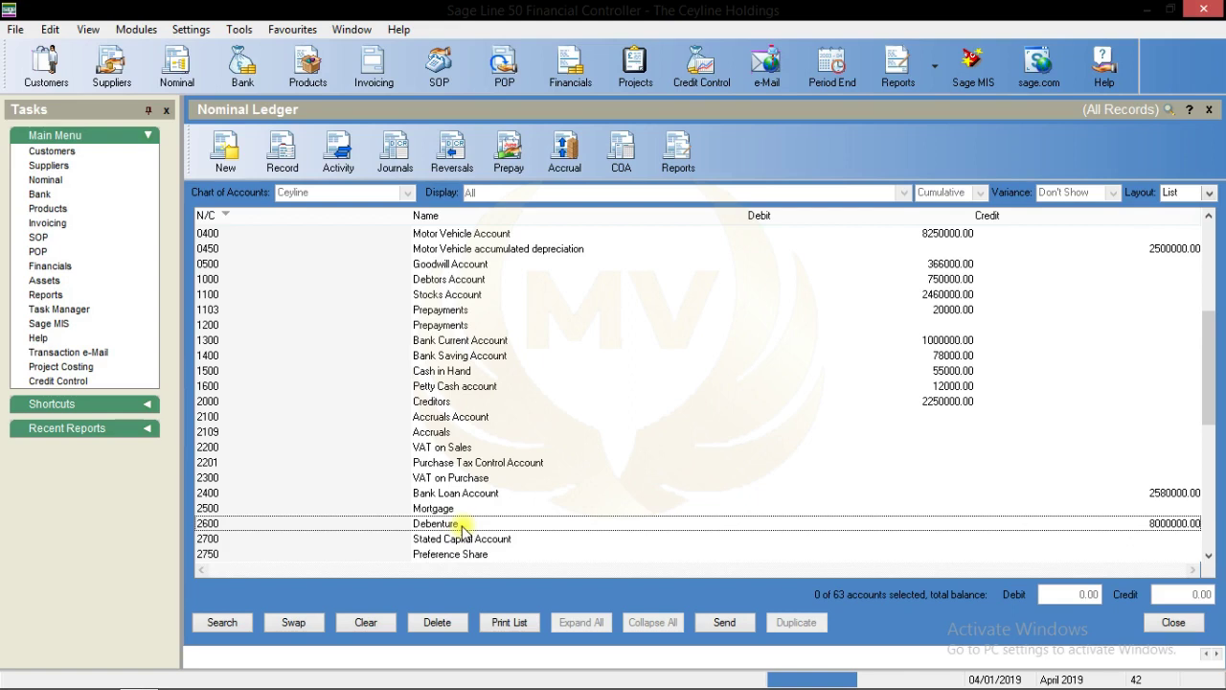
key(Down)
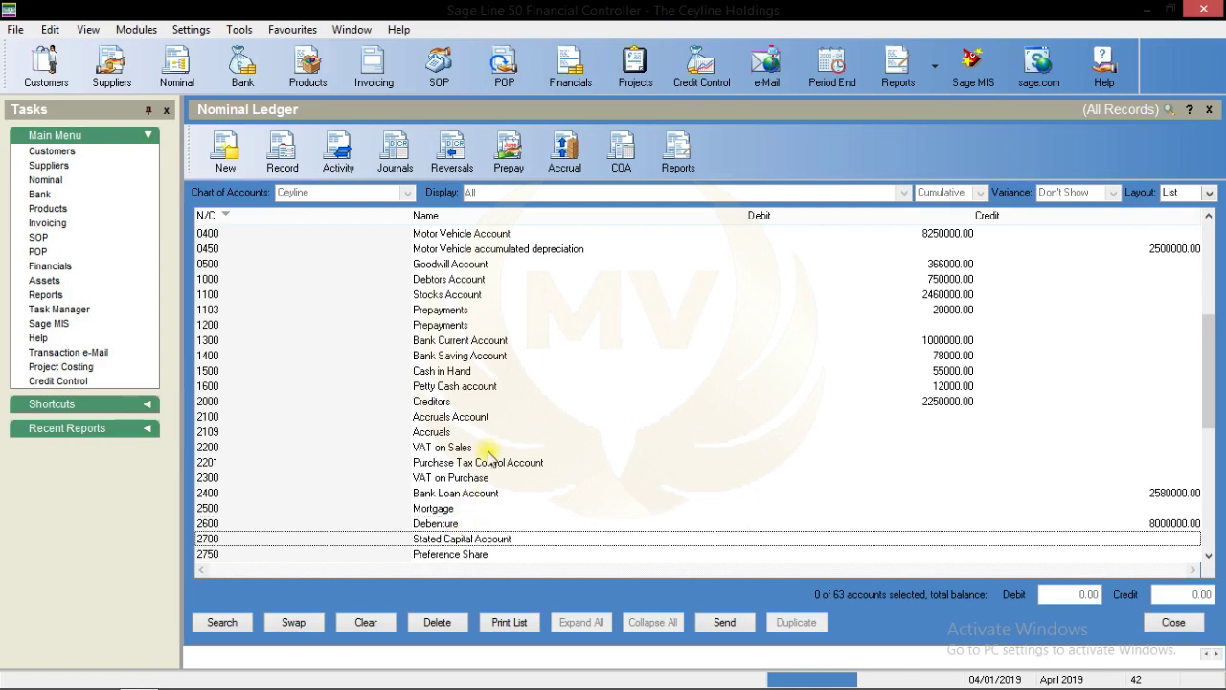
double_click(474, 539)
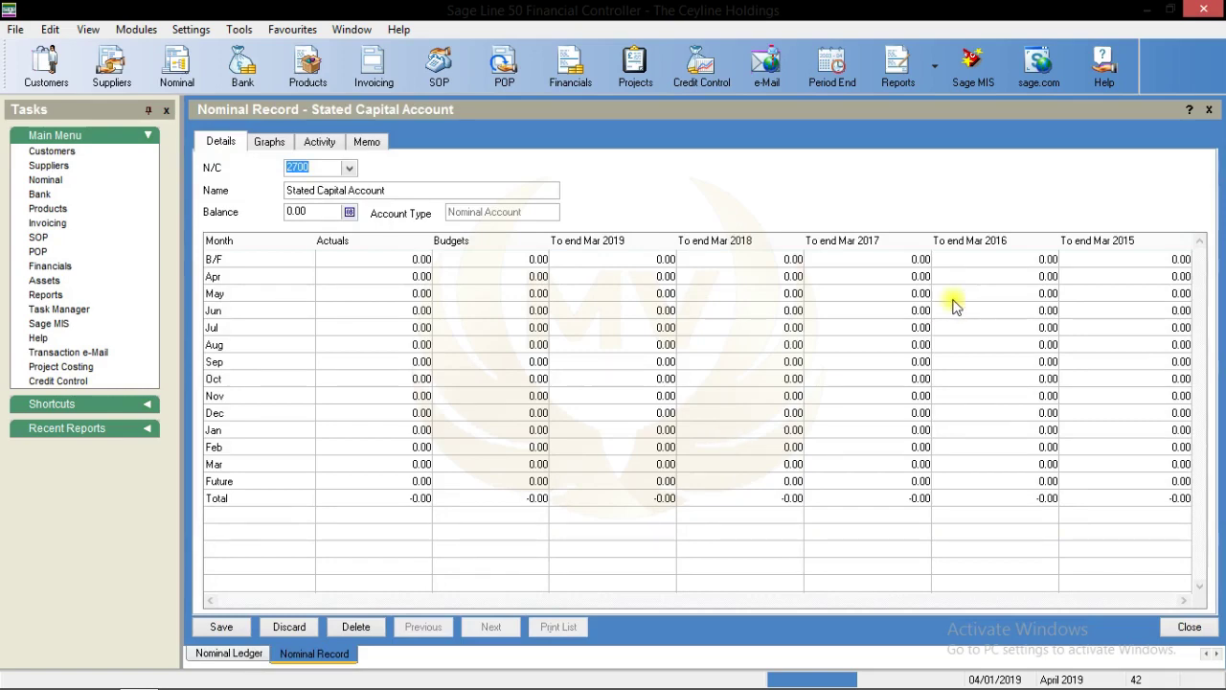
click(1188, 626)
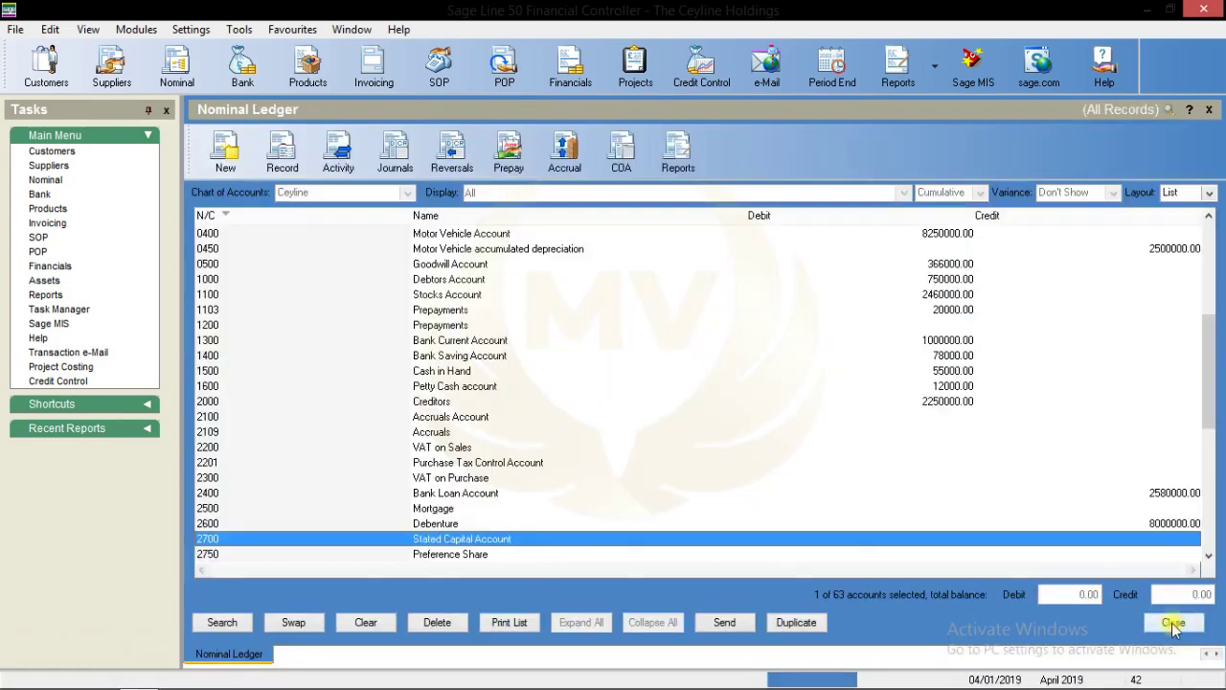
key(Down)
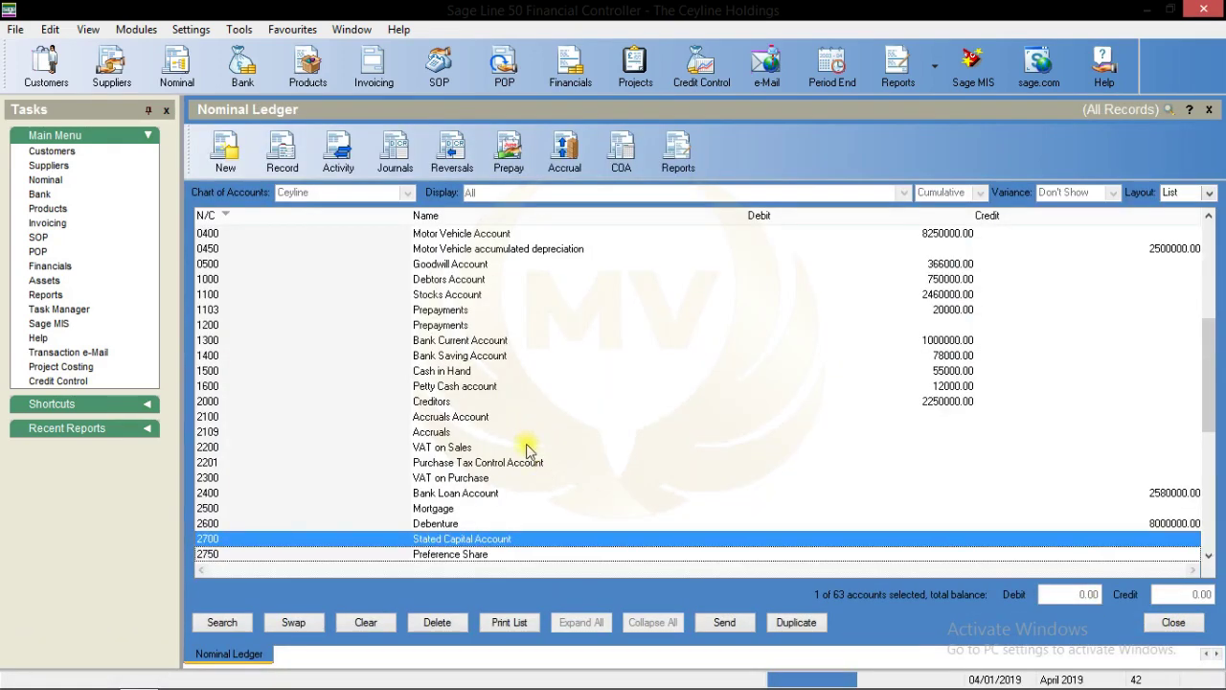
Step: Save a credit opening balance of 8672000 for the Stated Capital Account and close its nominal record
double_click(452, 539)
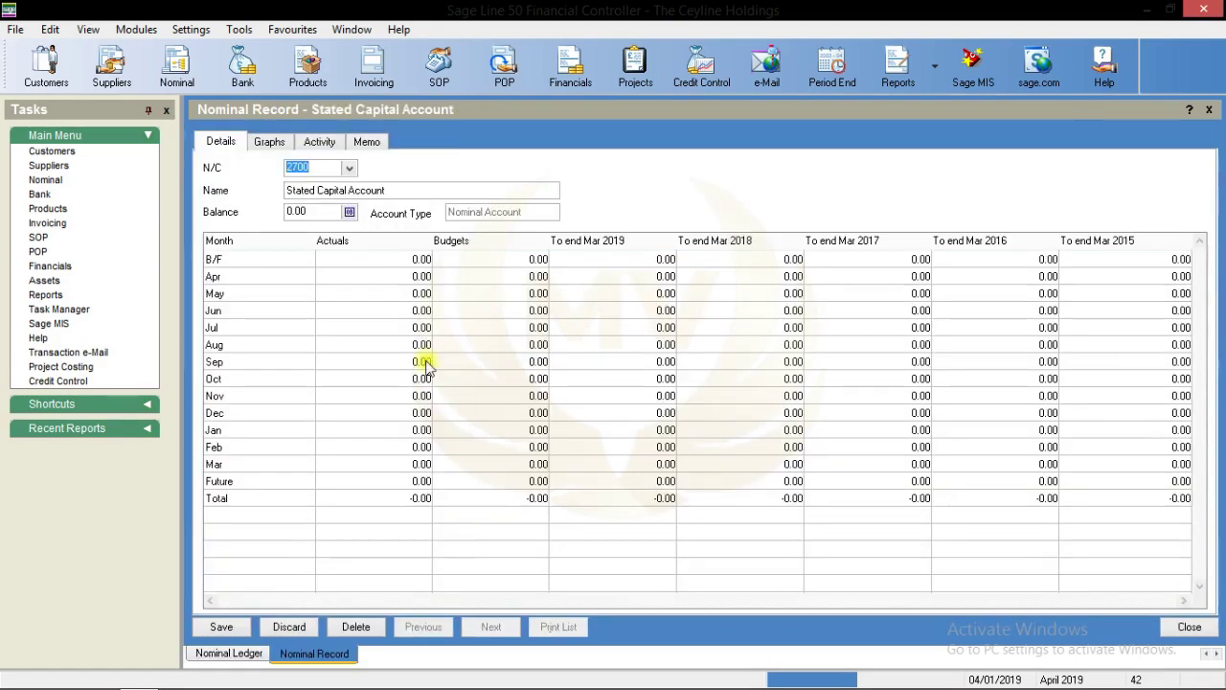
click(349, 213)
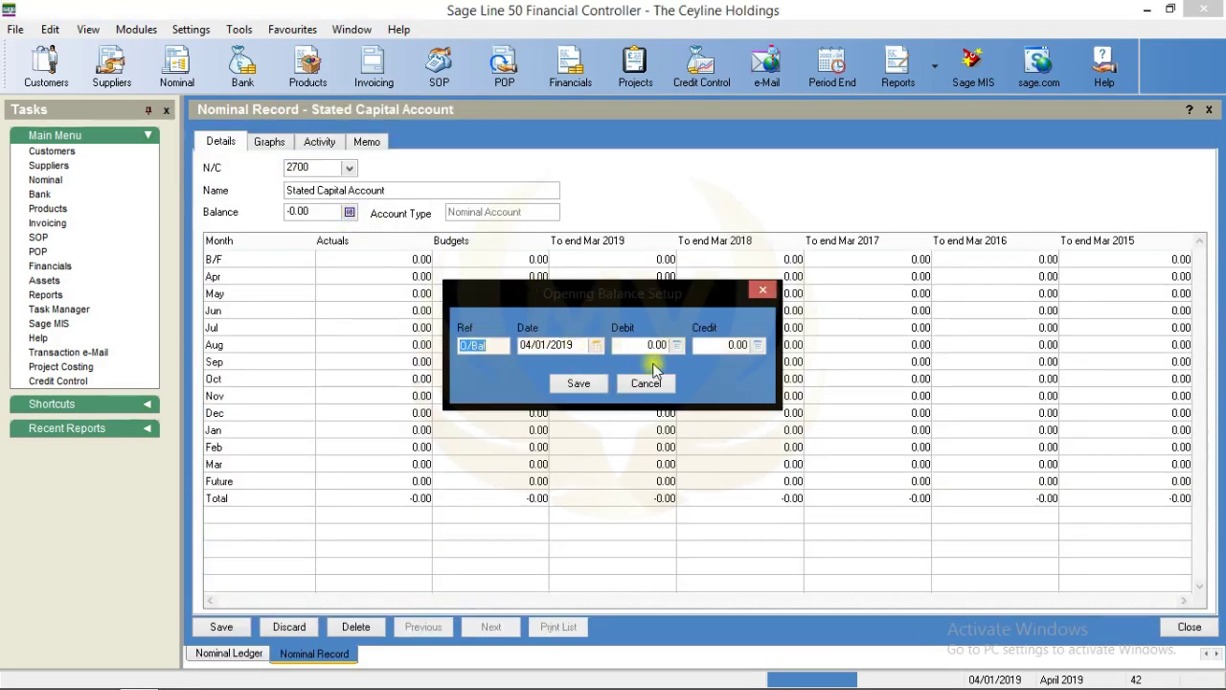
click(726, 346)
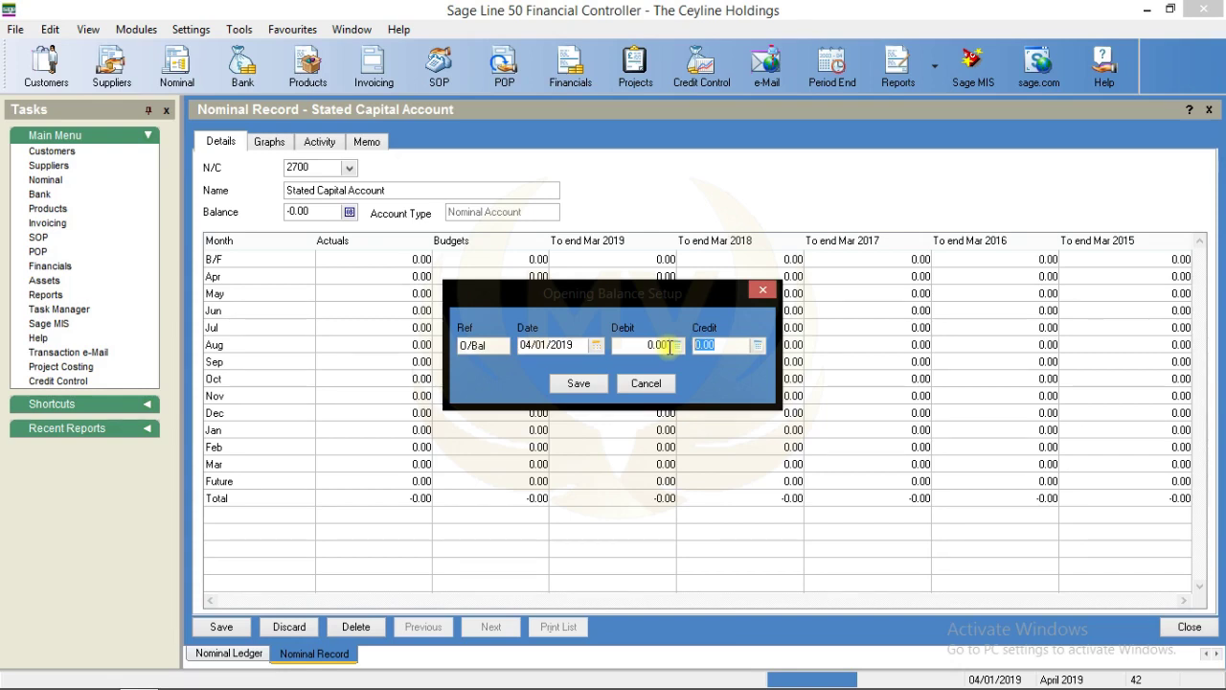
text(8672000)
click(581, 384)
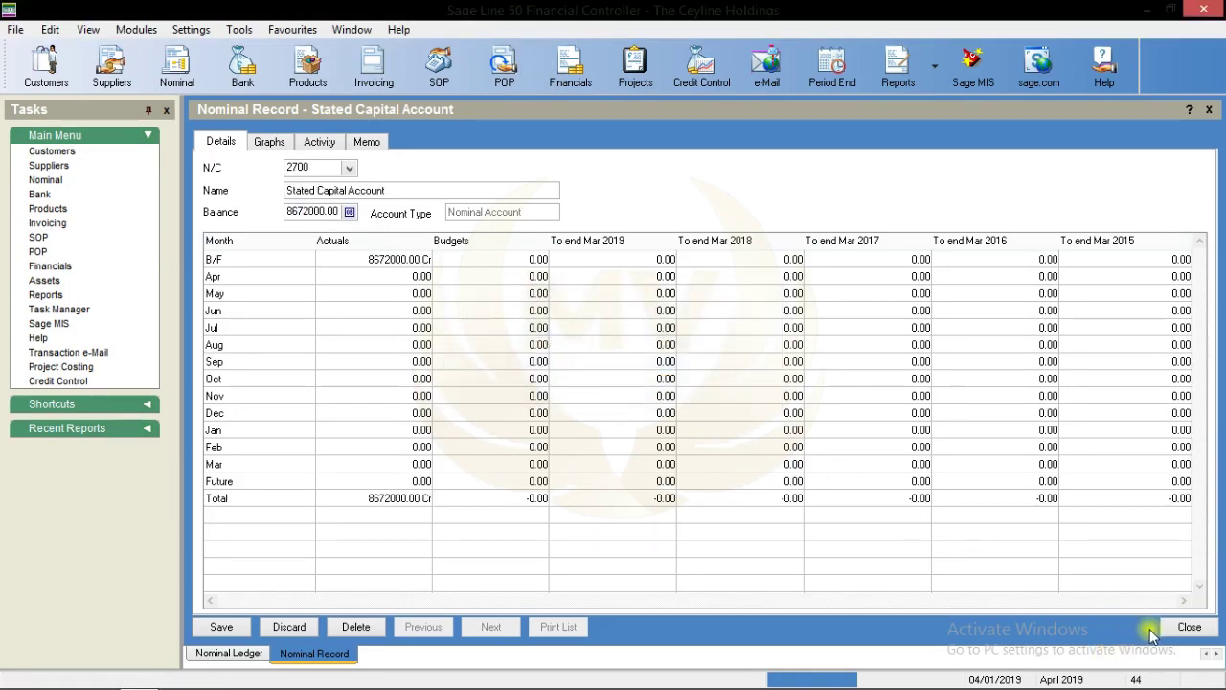
click(1185, 628)
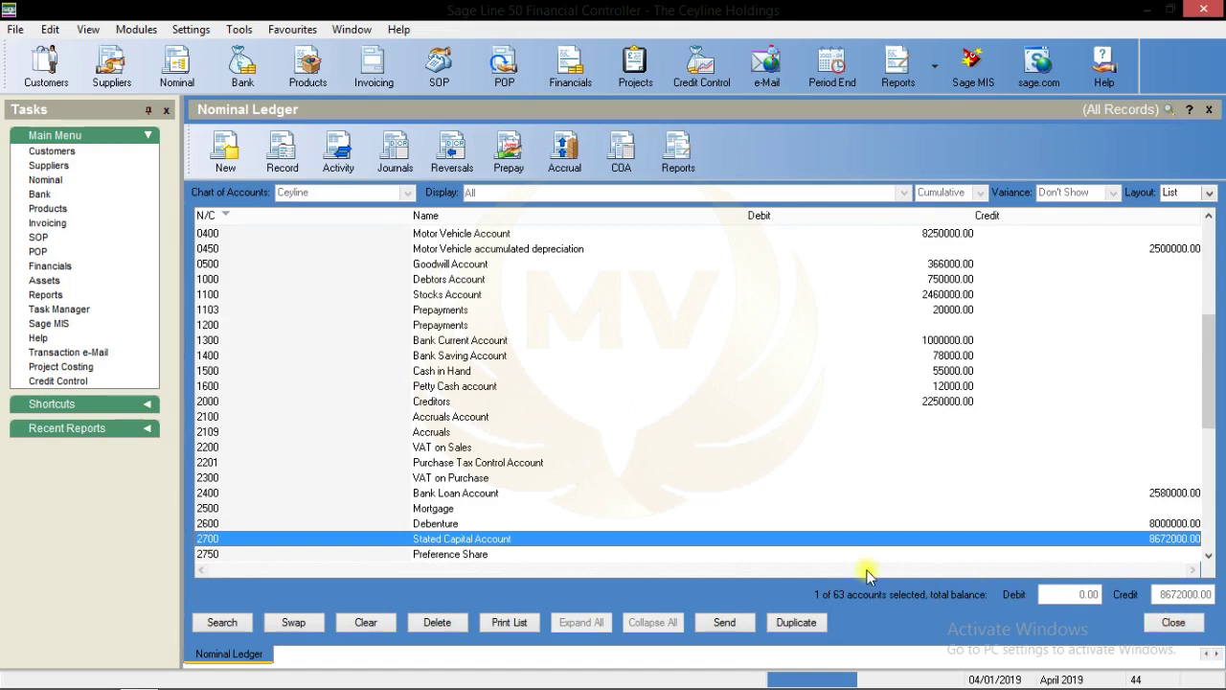
Step: Save a credit opening balance of 500000 for the Preference Share account and close its nominal record
click(486, 539)
double_click(462, 552)
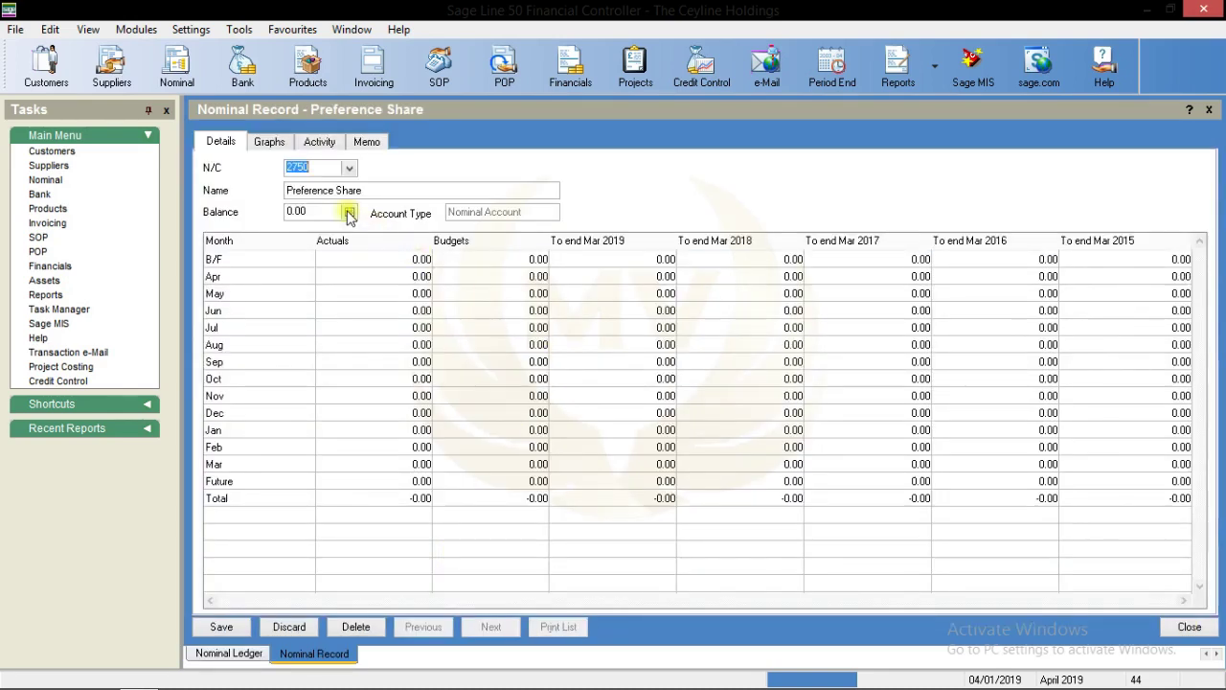
click(349, 212)
click(699, 346)
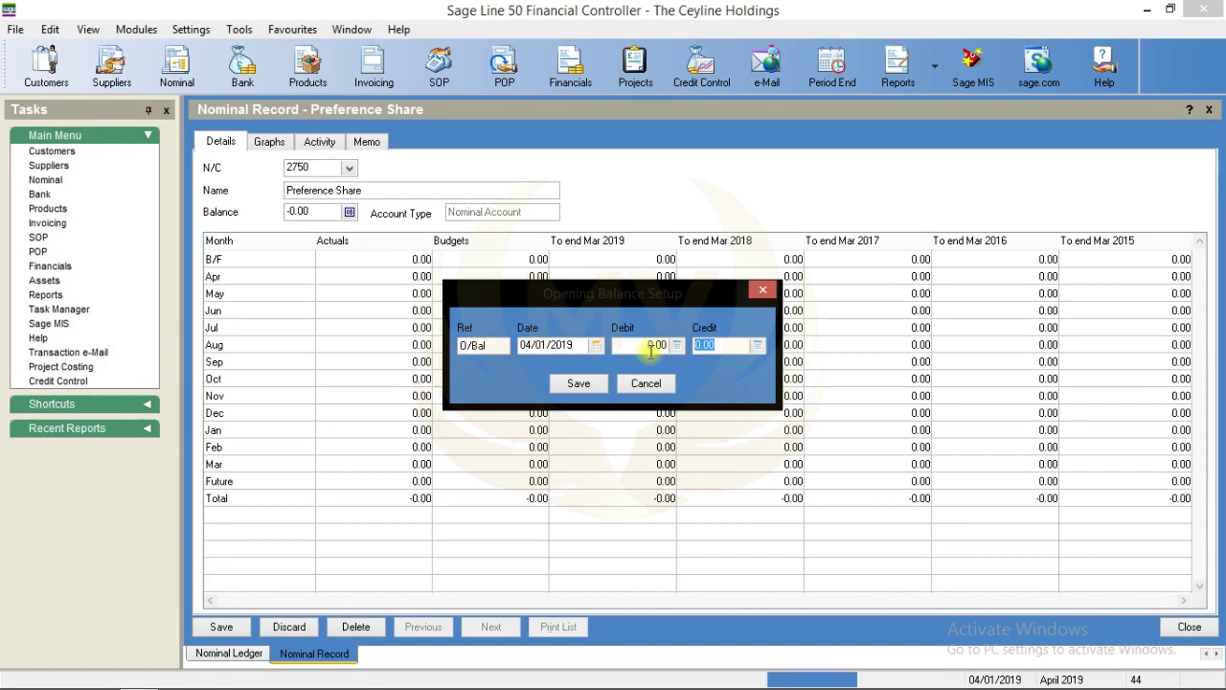
text(500000)
click(578, 383)
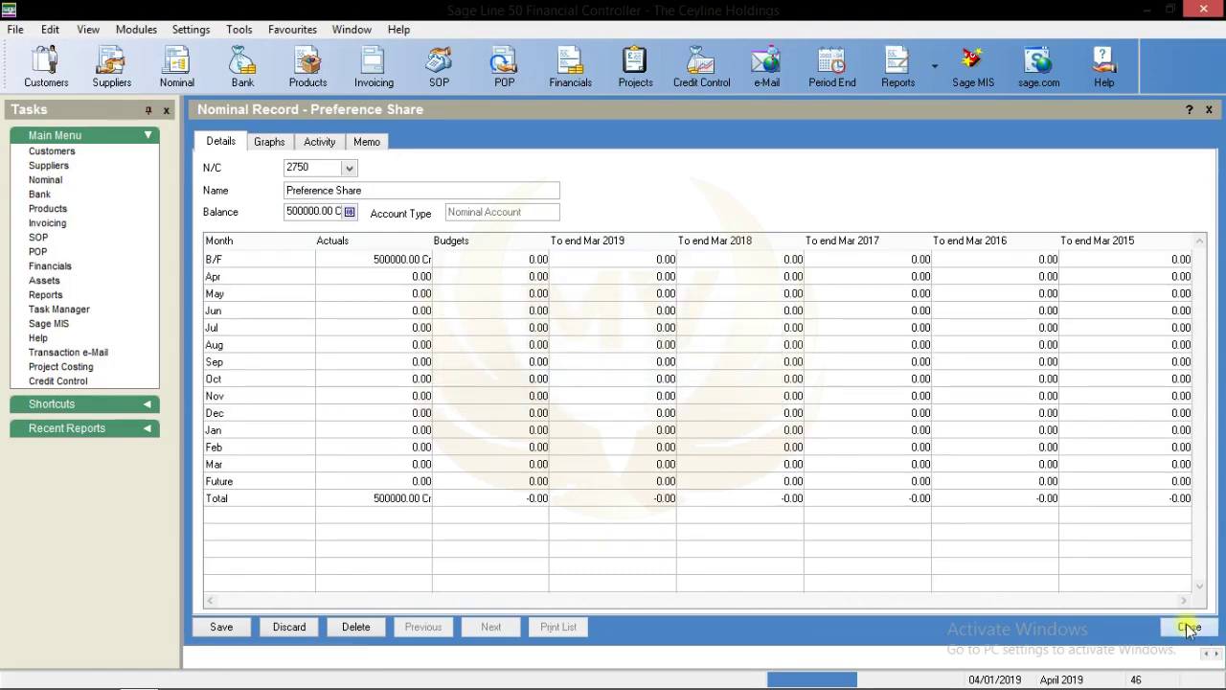
click(1188, 626)
click(469, 555)
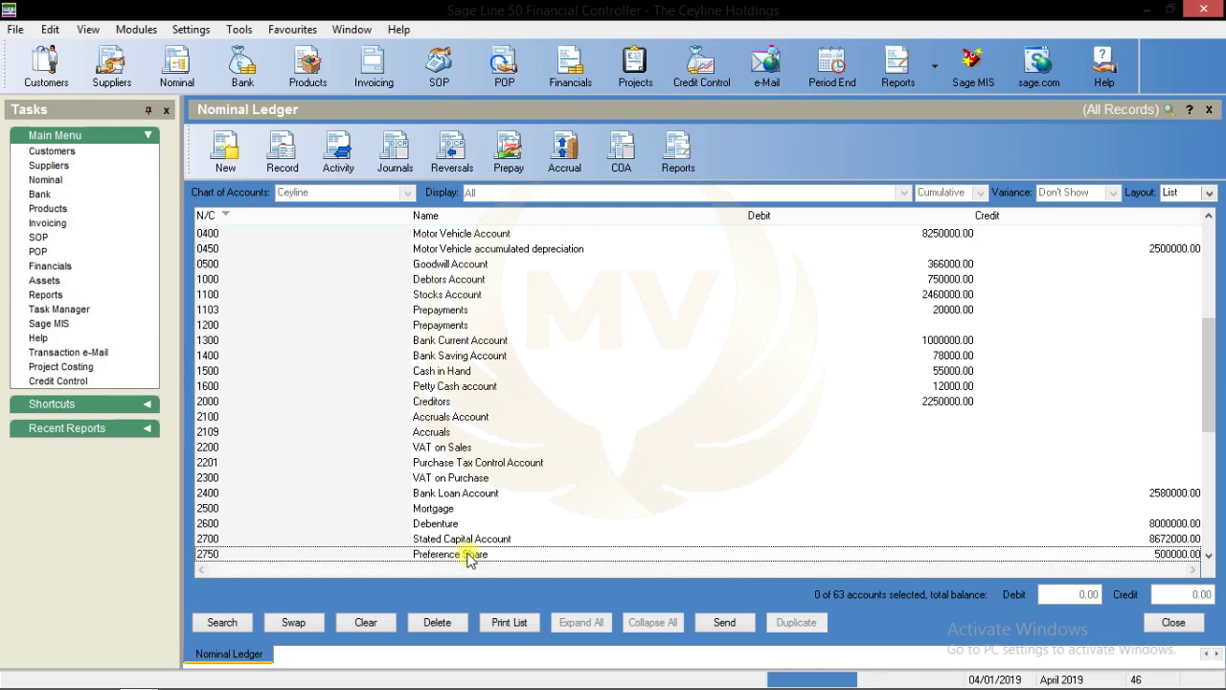
scroll(560, 507, down, 1)
scroll(560, 511, down, 1)
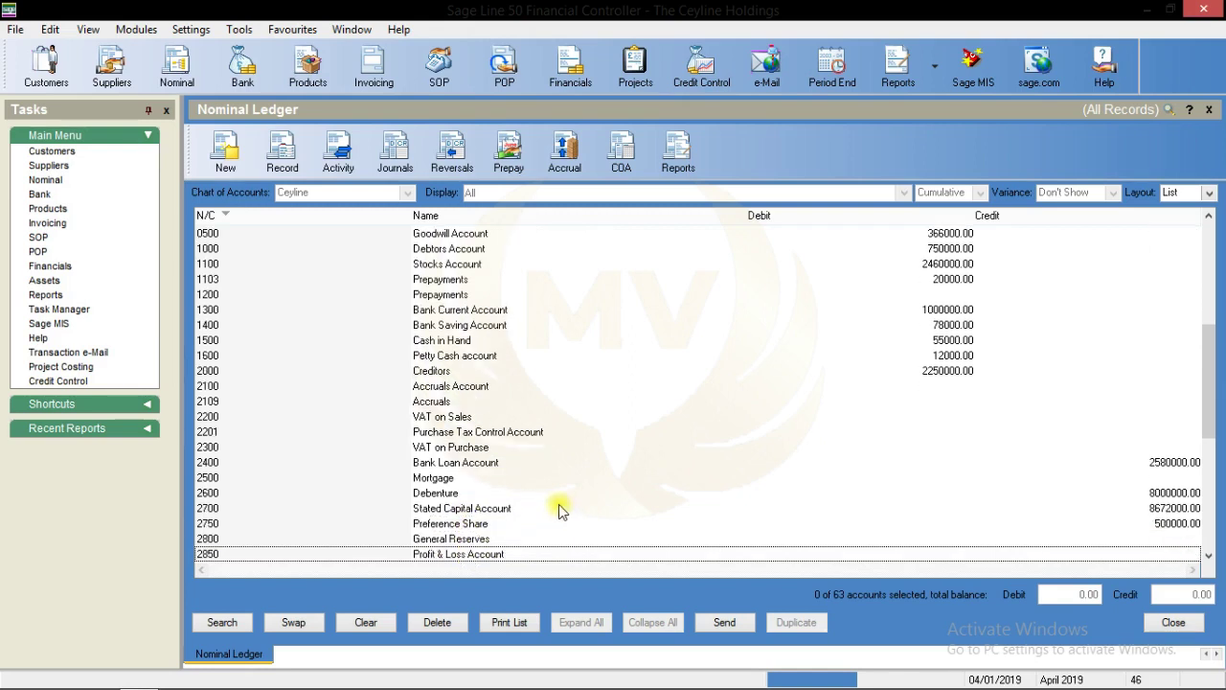
scroll(560, 509, down, 1)
double_click(457, 538)
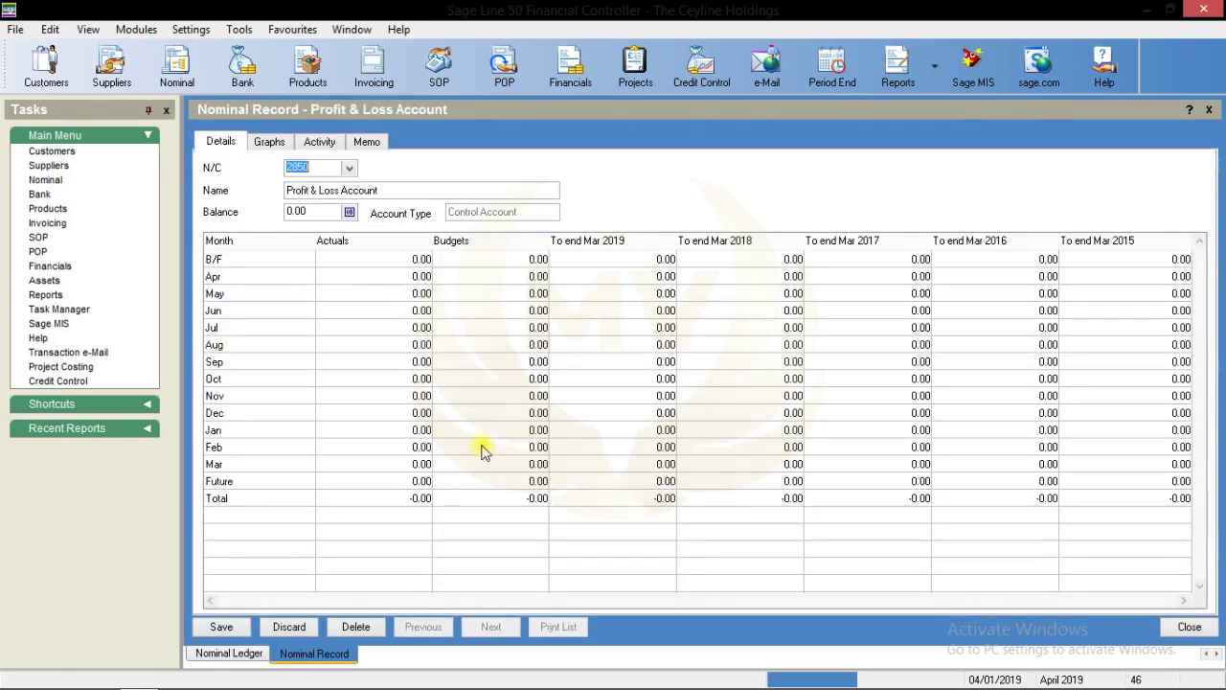
click(348, 212)
click(718, 345)
double_click(733, 344)
click(627, 345)
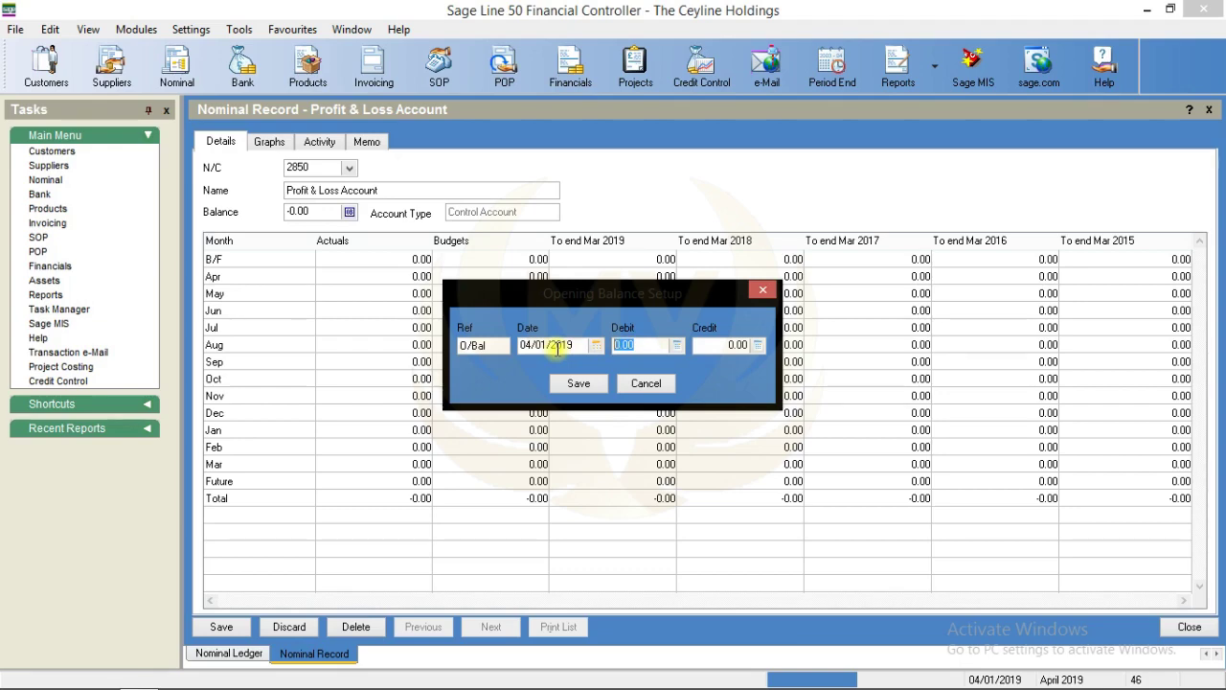
click(762, 289)
click(1187, 626)
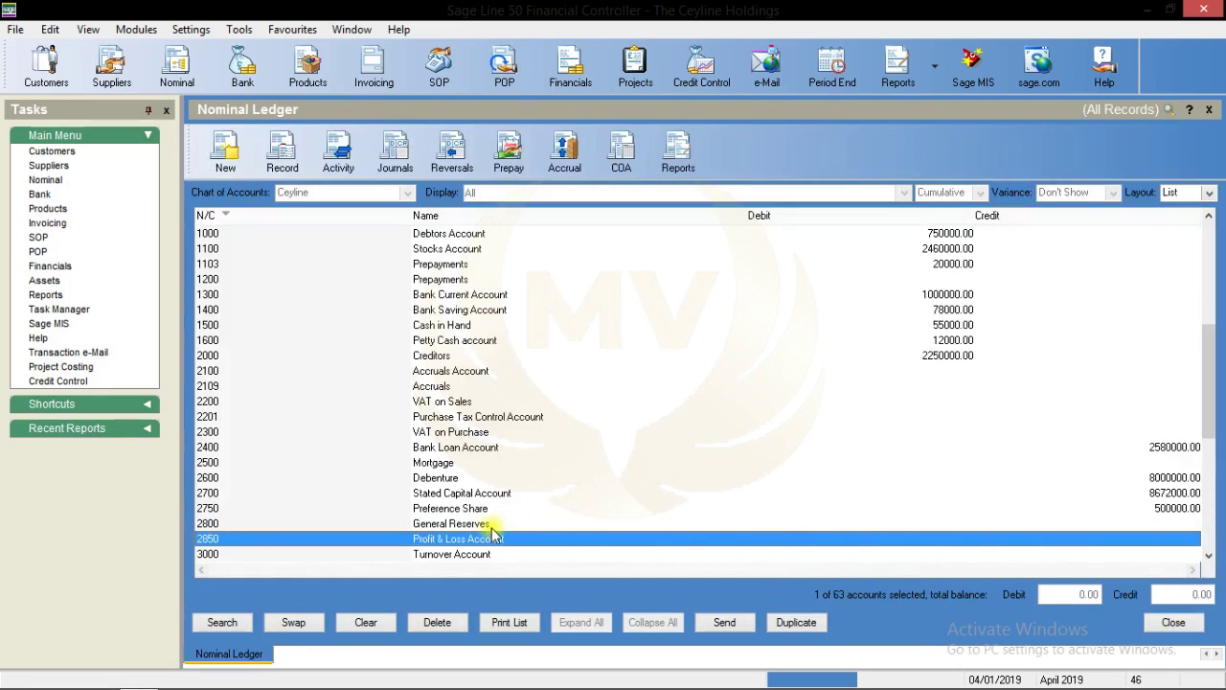
Step: Save a credit opening balance of 850000 for the Profit & Loss Account and close its nominal record
double_click(435, 539)
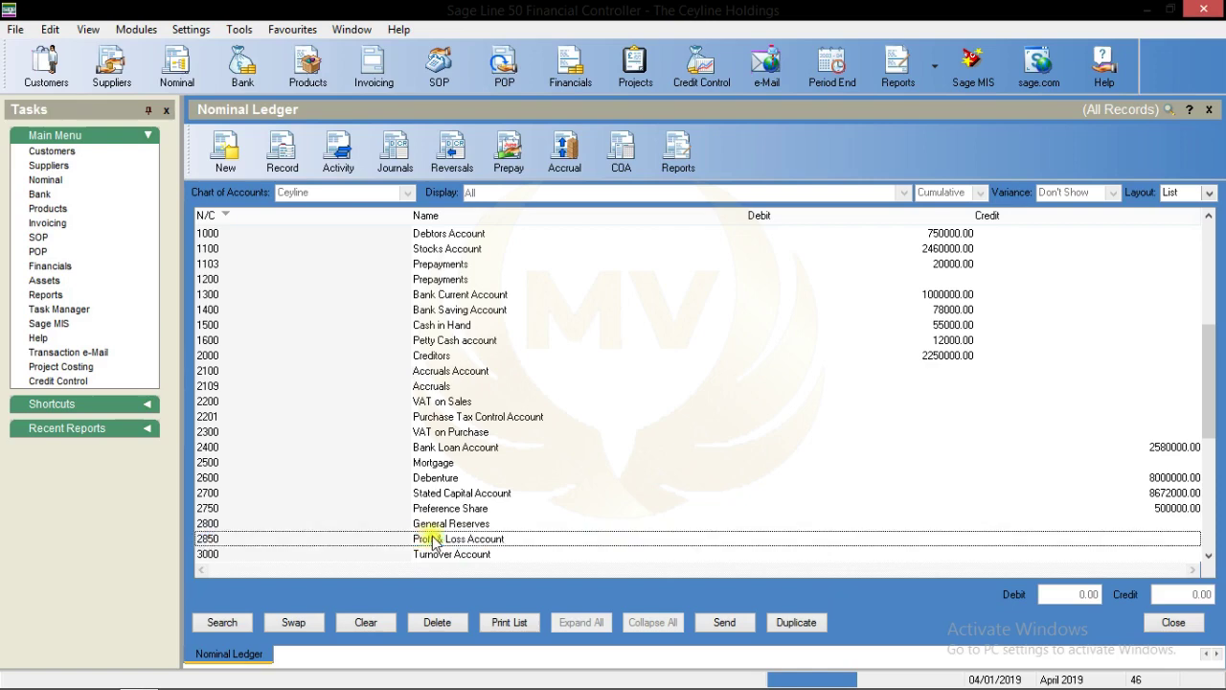
click(350, 212)
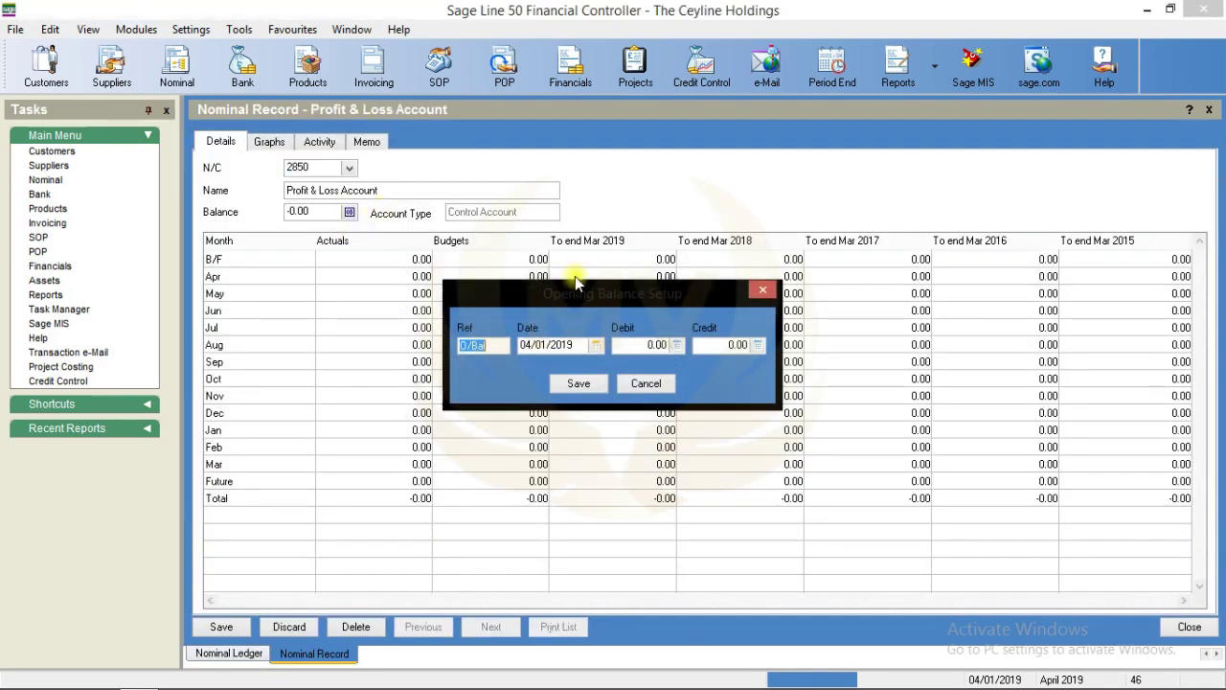
click(699, 344)
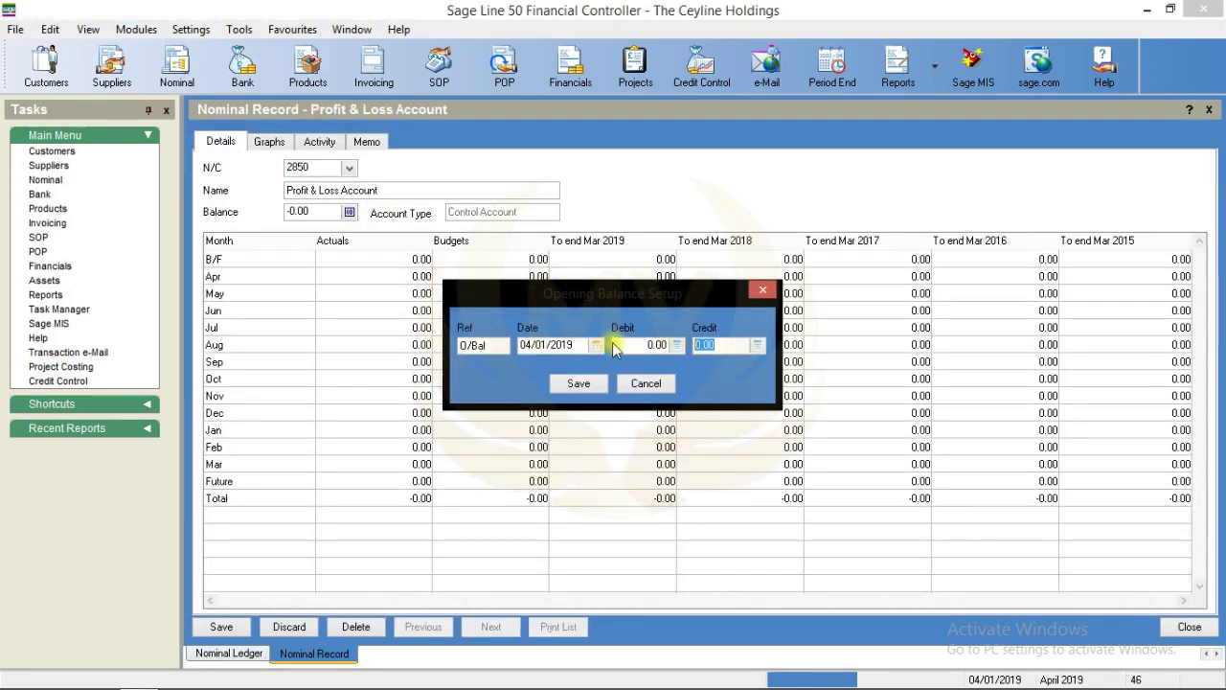
text(2)
text(850000)
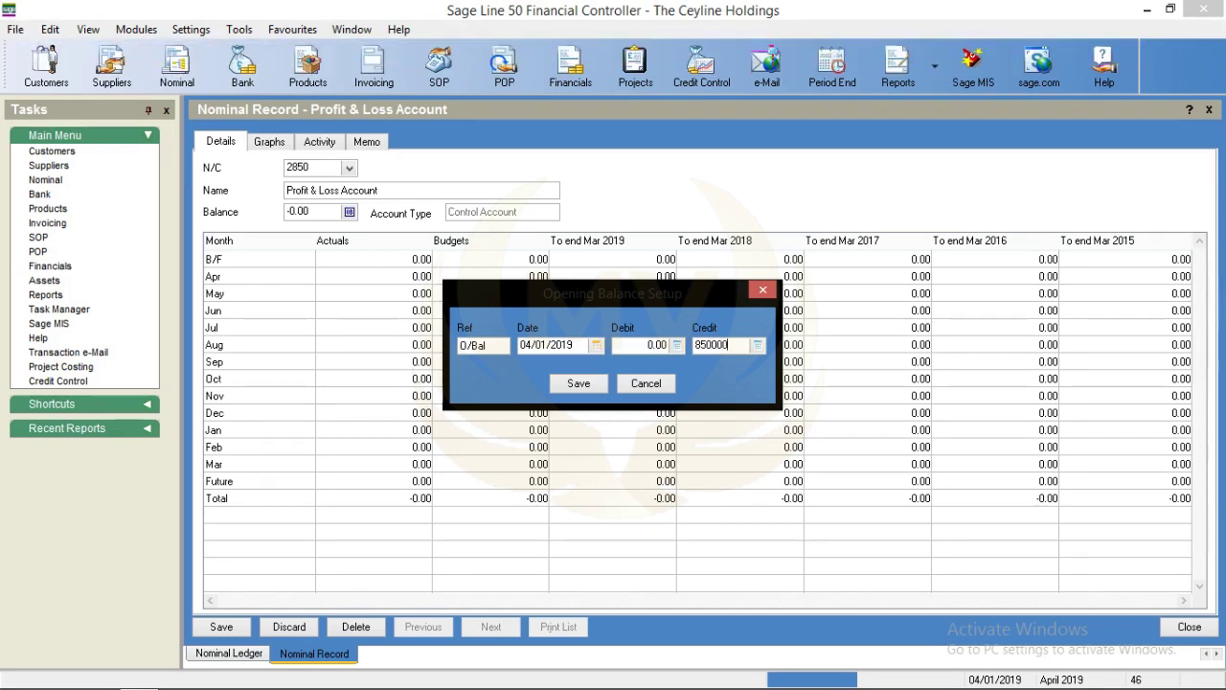
click(562, 385)
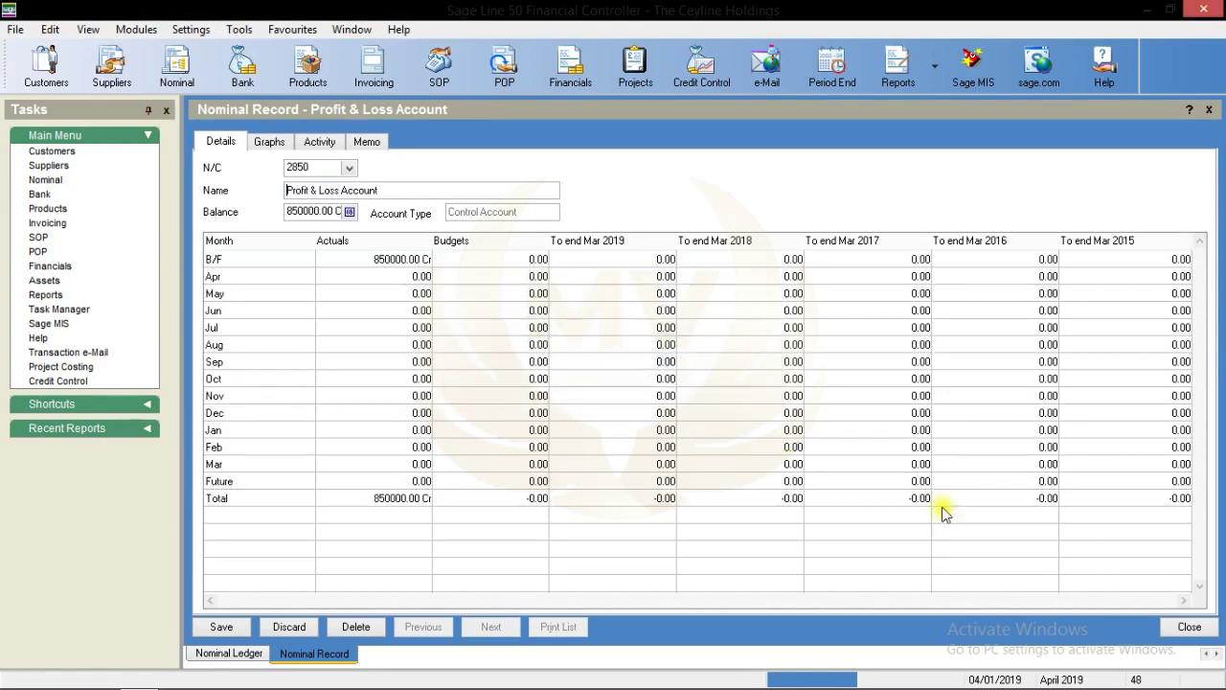
click(1176, 627)
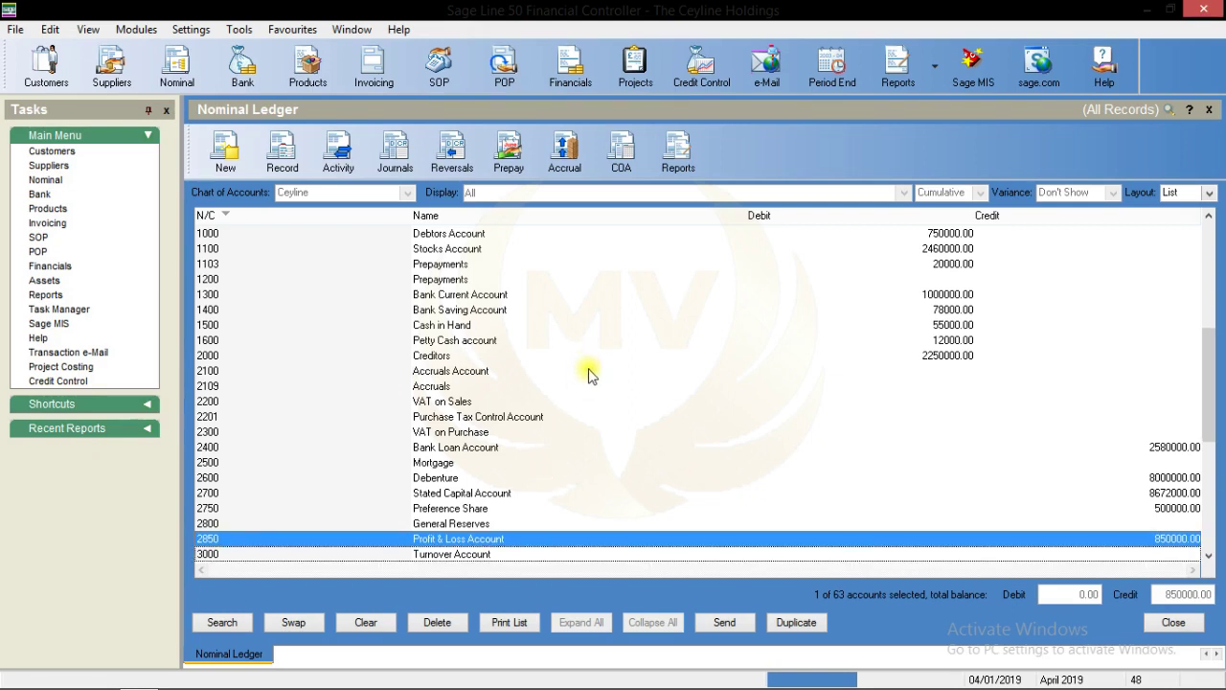
Step: Check the balance of the Suspence Account (7400) near the end of the nominal ledger
scroll(588, 371, down, 4)
scroll(591, 376, down, 7)
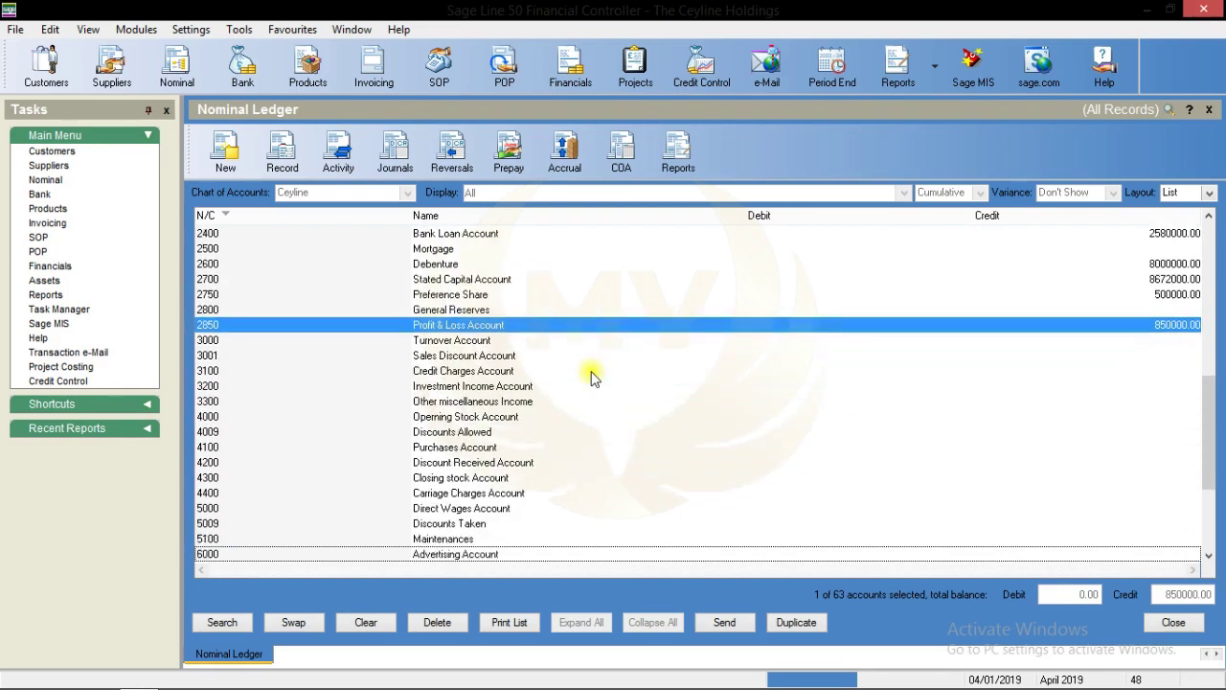
scroll(591, 375, down, 1)
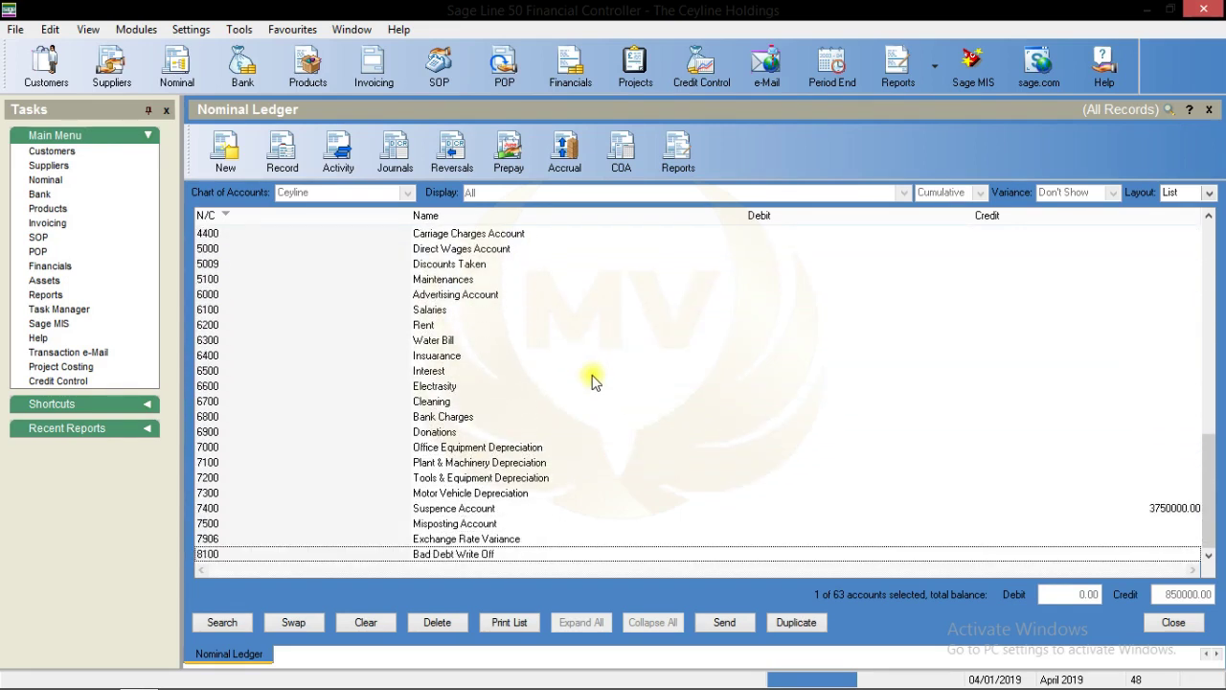
click(1116, 509)
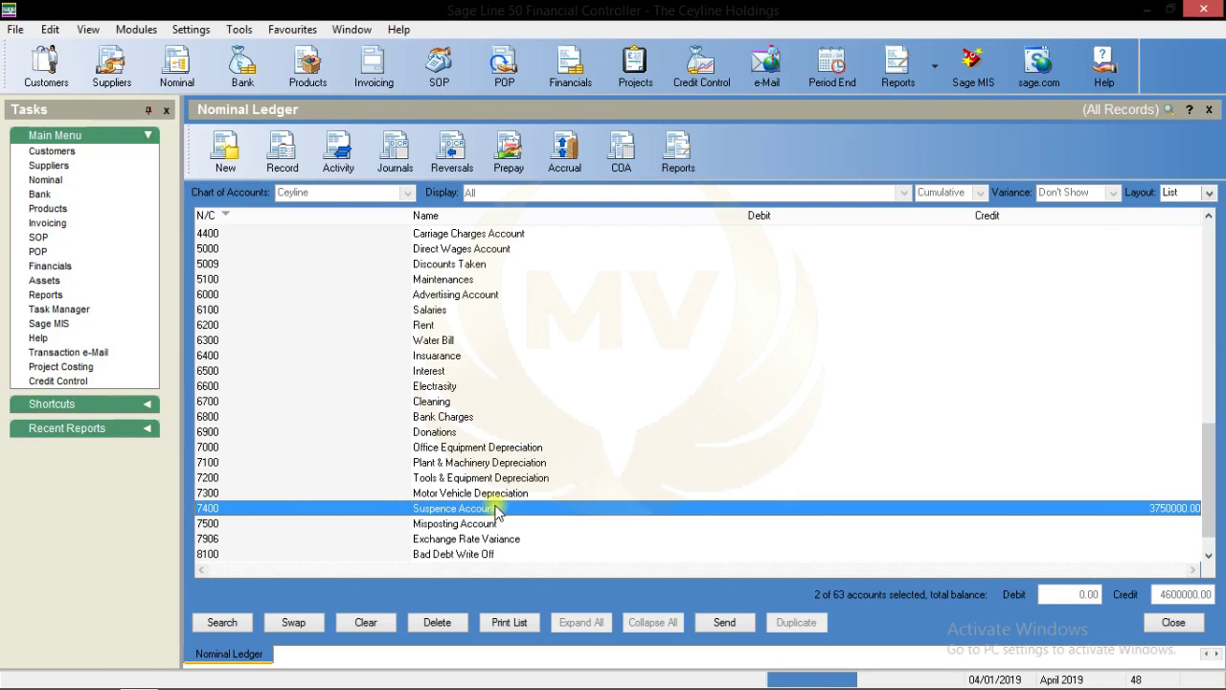
click(461, 507)
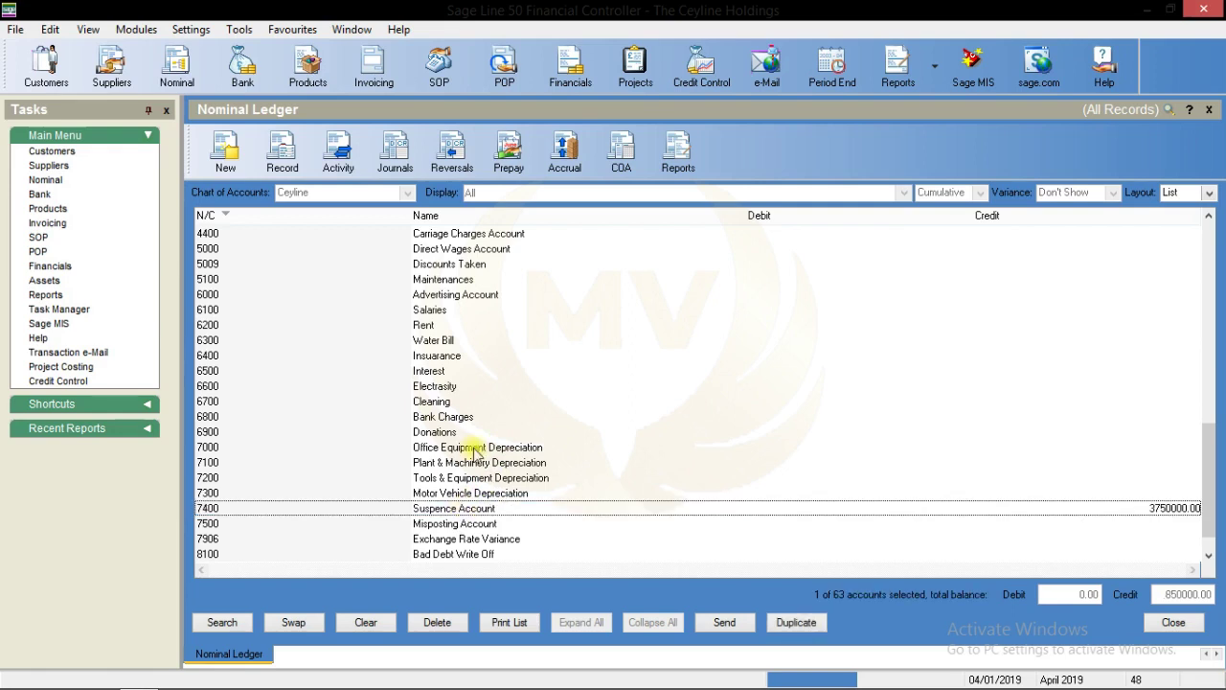
Step: Review the nominal ledger balances from the Suspence Account back up to the fixed asset accounts
key(Up)
key(Up)
key(Up)
key(Up)
key(Up)
key(Up)
key(Up)
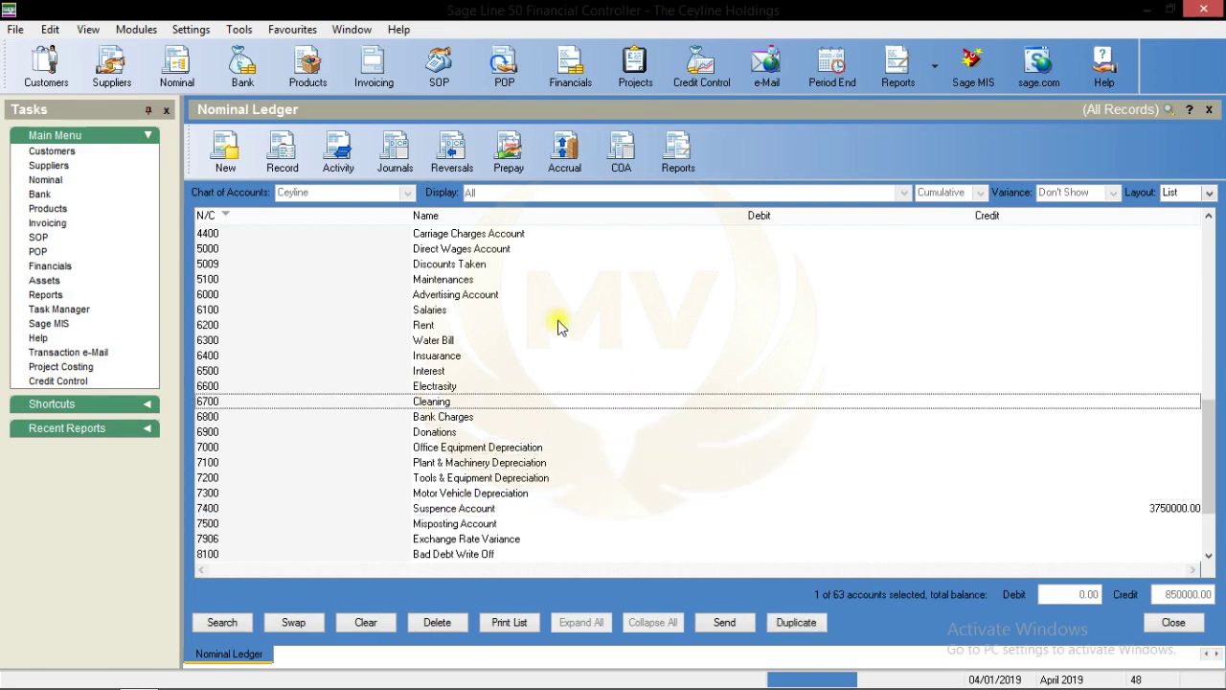
key(Up)
key(Up)
key(Up)
key(Up)
key(Up)
key(Up)
key(Up)
key(Up)
key(Up)
key(Up)
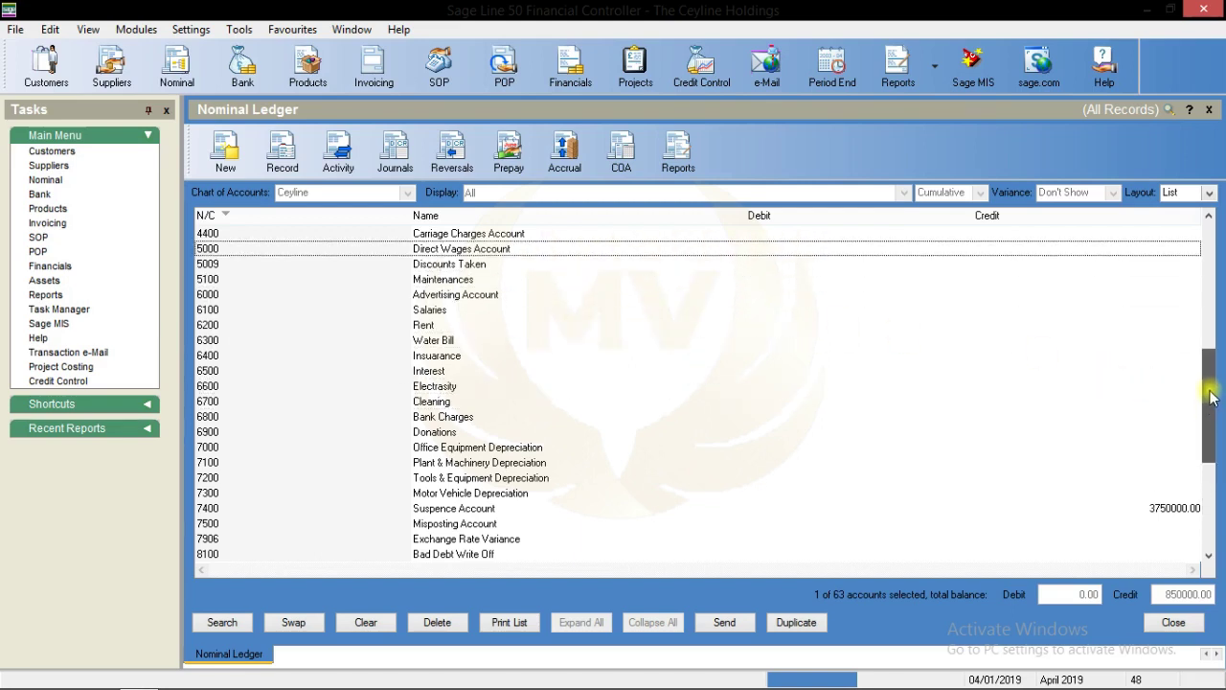
drag(1213, 414, 1213, 338)
key(Up)
key(Up)
key(Up)
key(Up)
key(Up)
key(Up)
key(Up)
key(Up)
key(Up)
key(Down)
key(Down)
key(Down)
key(Down)
key(Down)
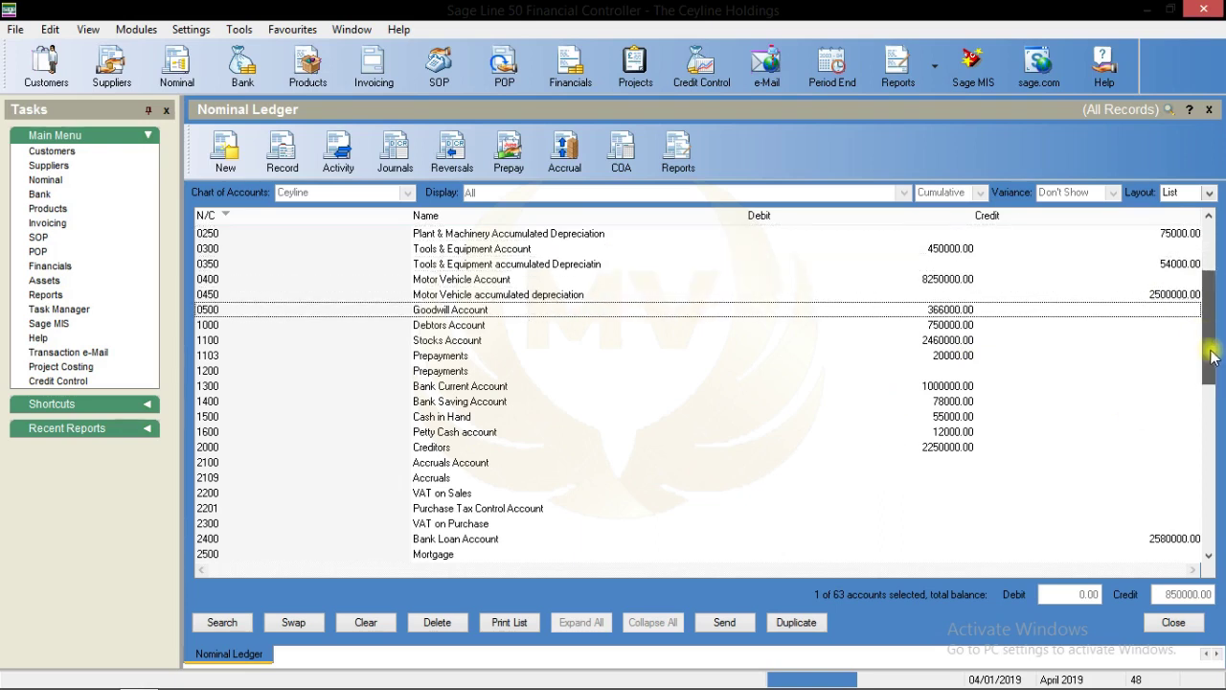
Step: Examine the balances of the asset, liability and capital accounts across the nominal ledger alongside the Suspence Account balance
drag(1209, 308, 1209, 385)
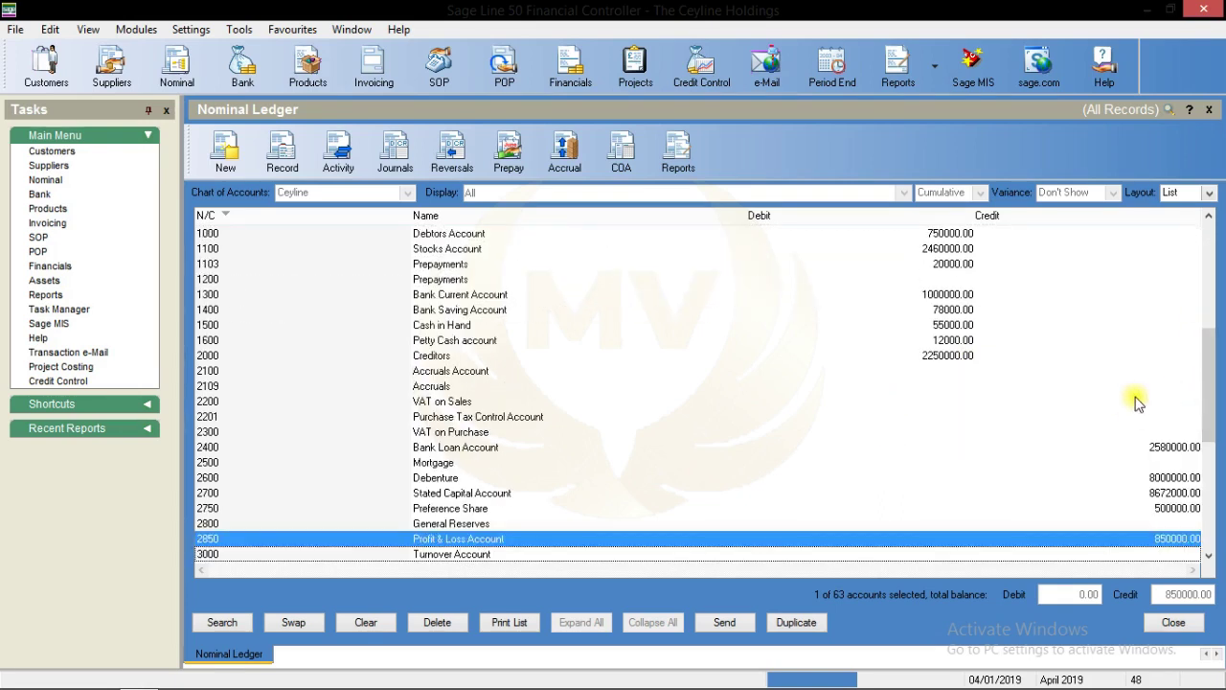
drag(1209, 394, 1210, 425)
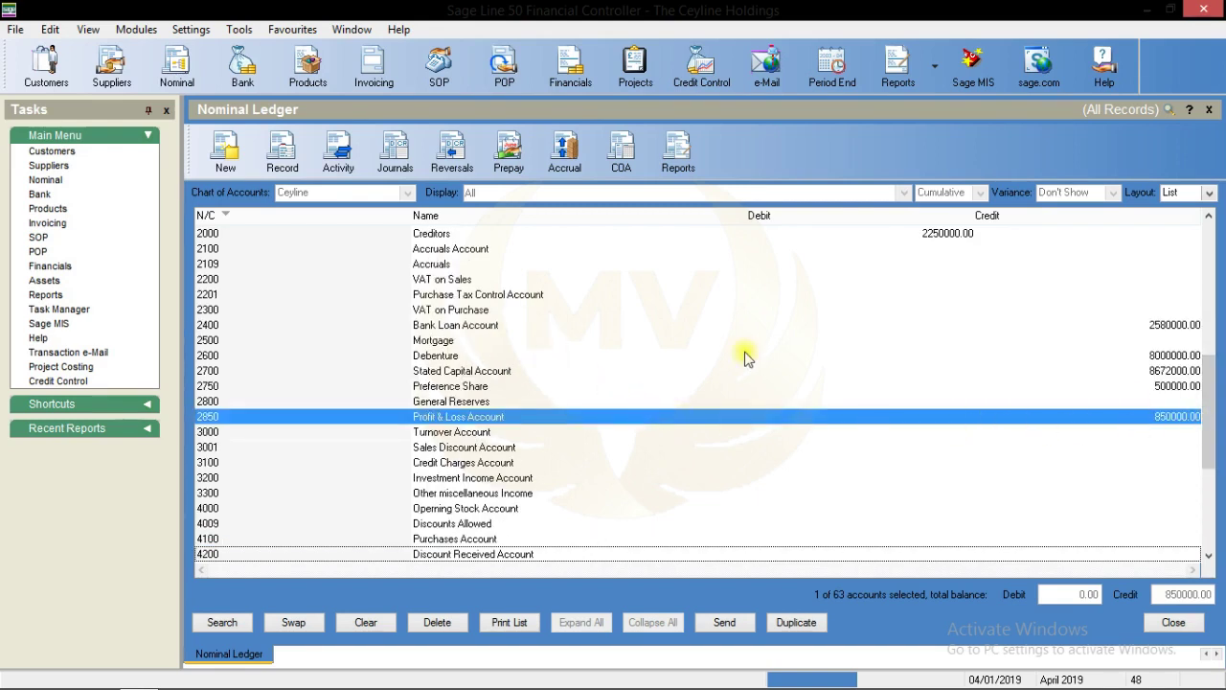
drag(1209, 416, 1212, 461)
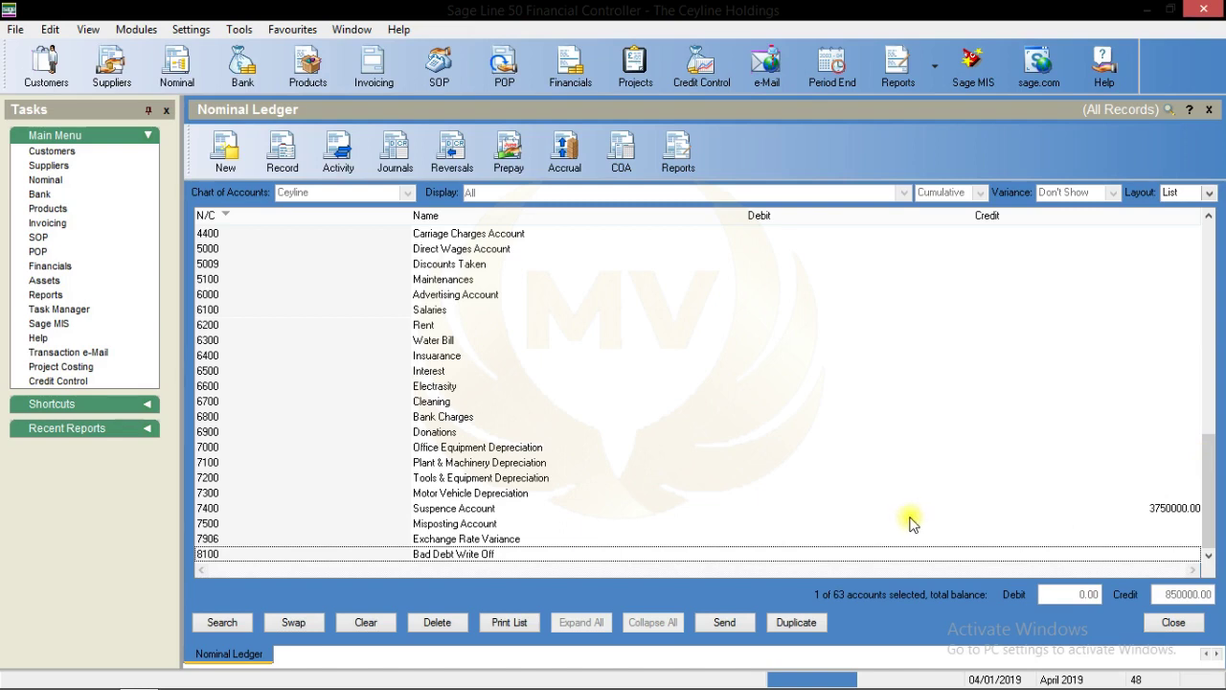
click(1148, 508)
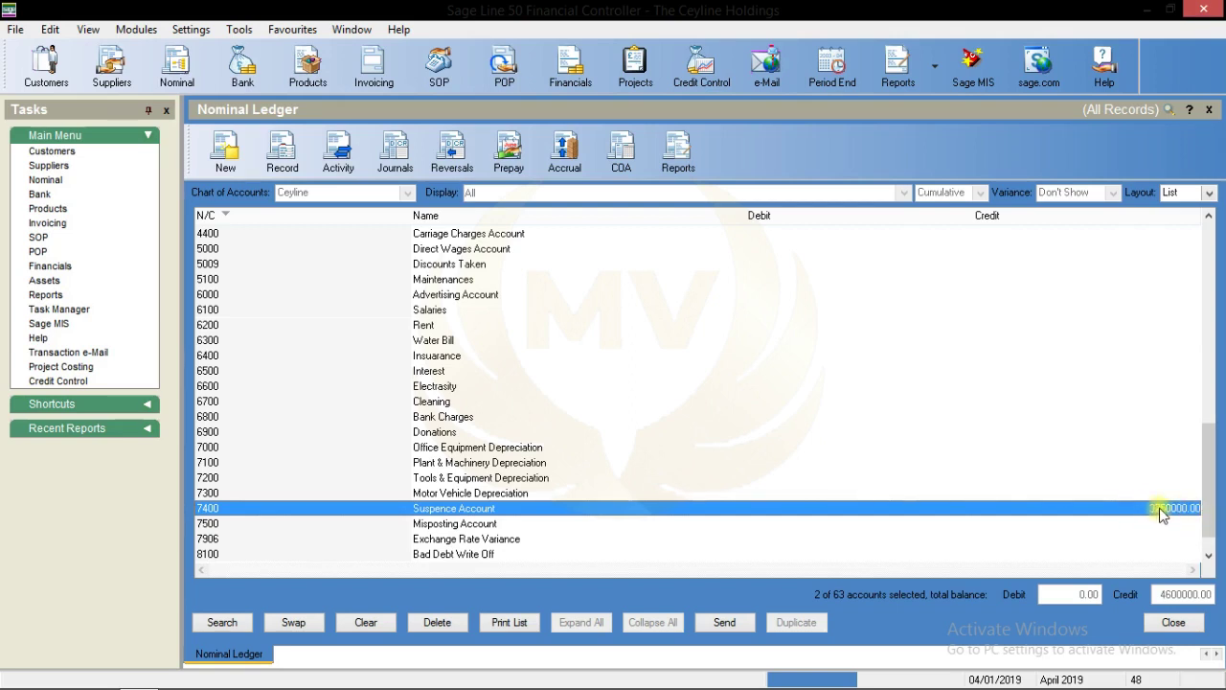
click(1103, 507)
drag(1204, 506, 1204, 240)
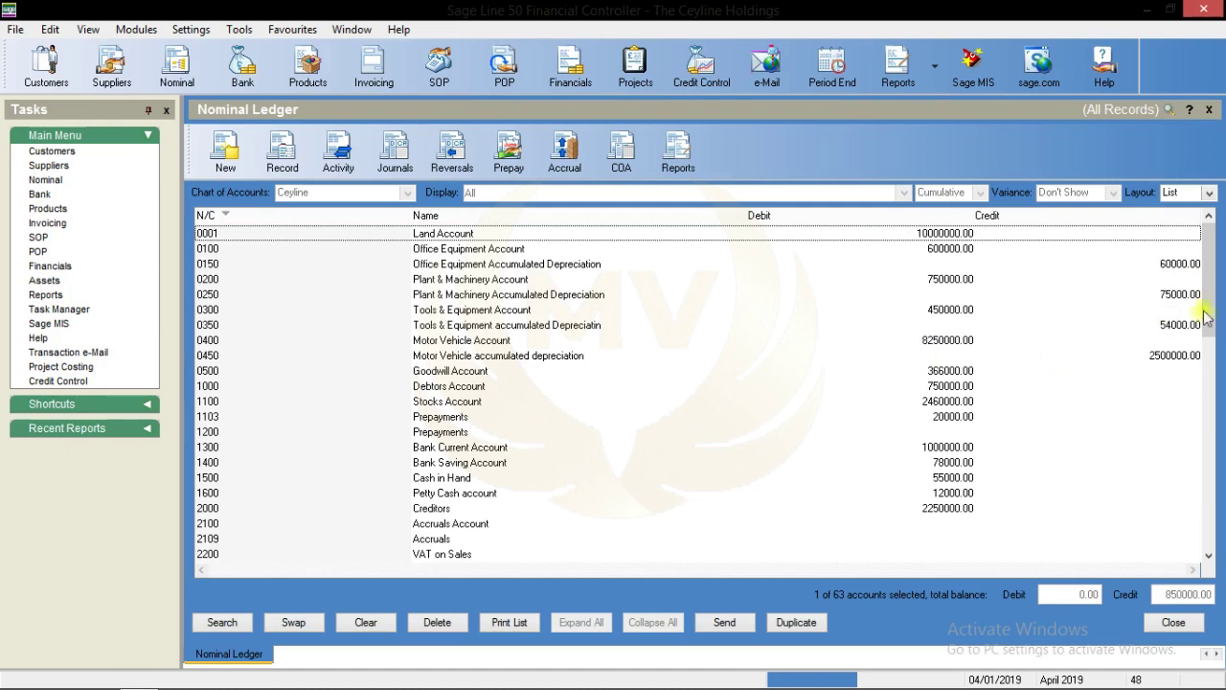
drag(1212, 307, 1195, 540)
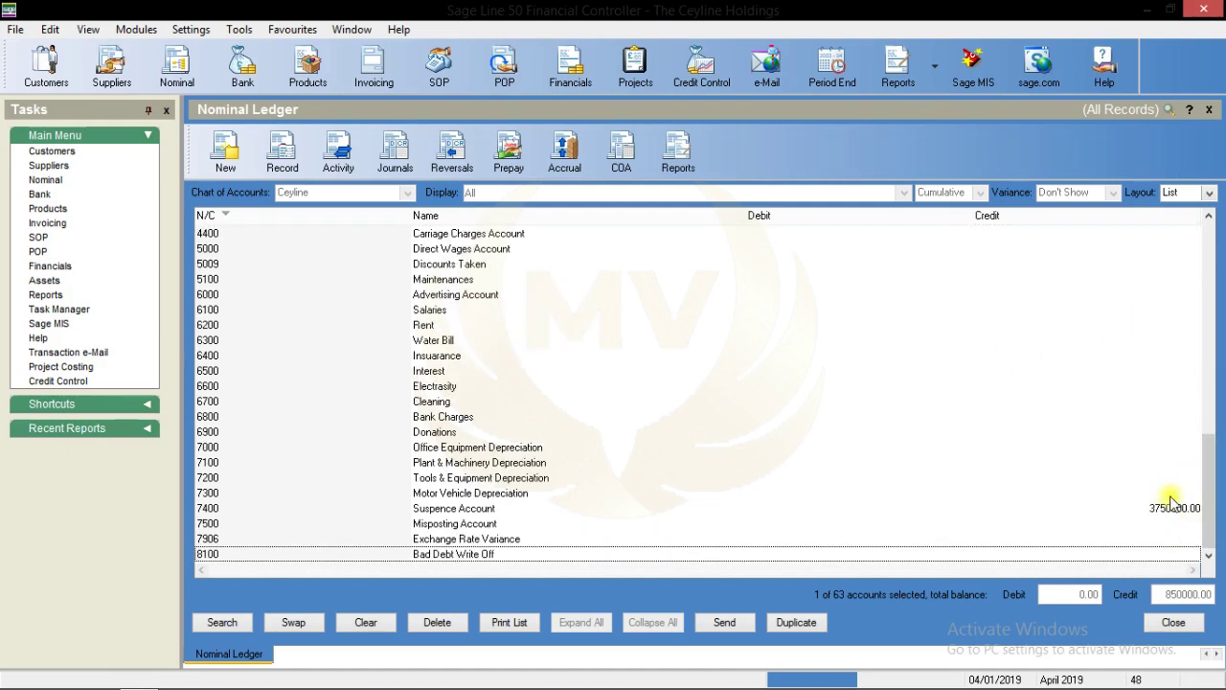